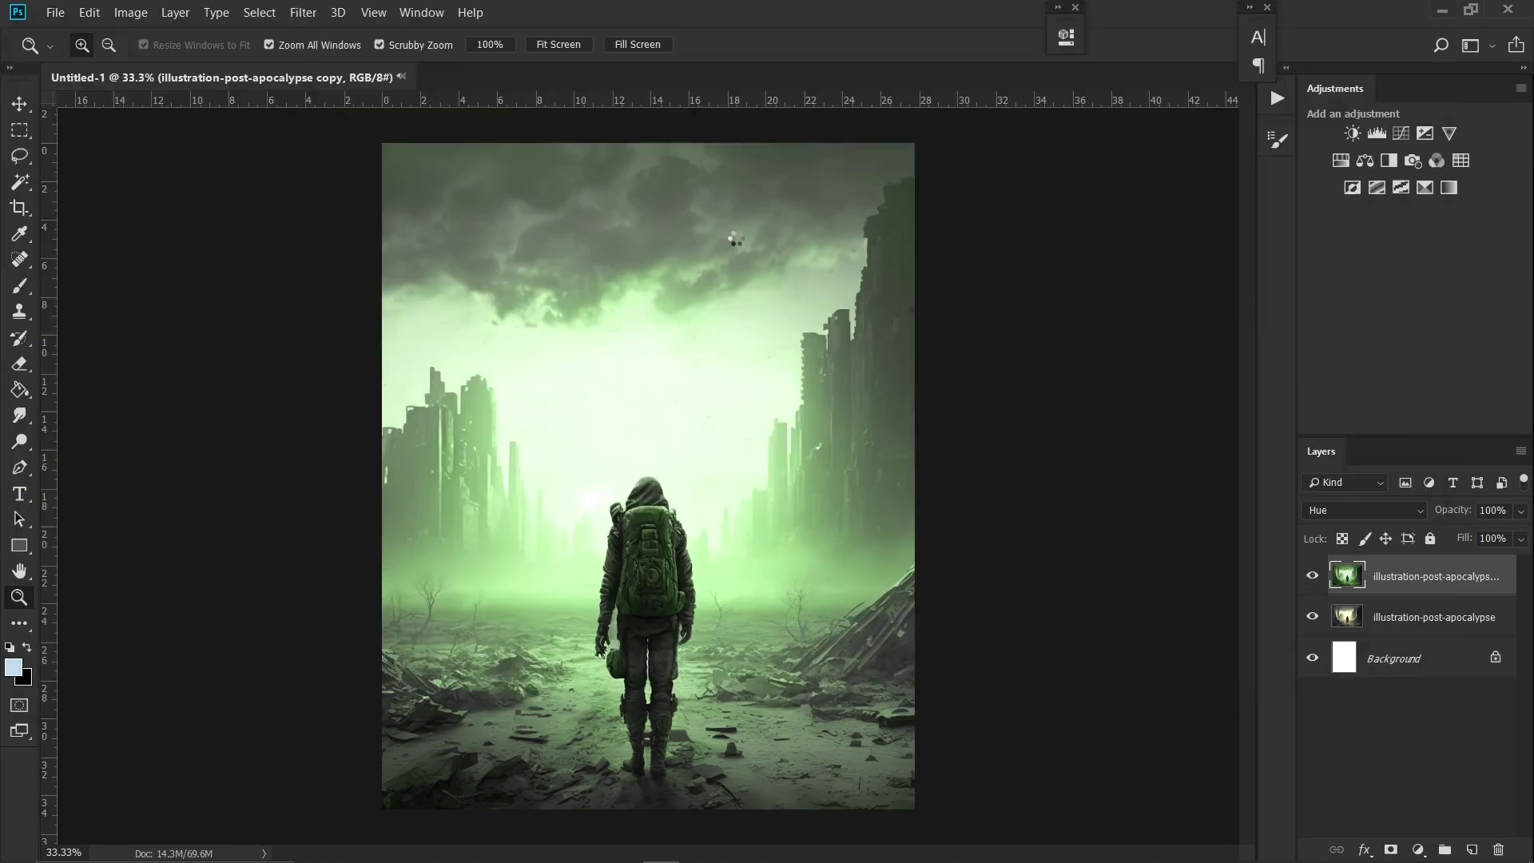
Step: Scale the plague doctor photo down to fit the canvas and nudge it slightly lower
drag(1073, 213, 1031, 200)
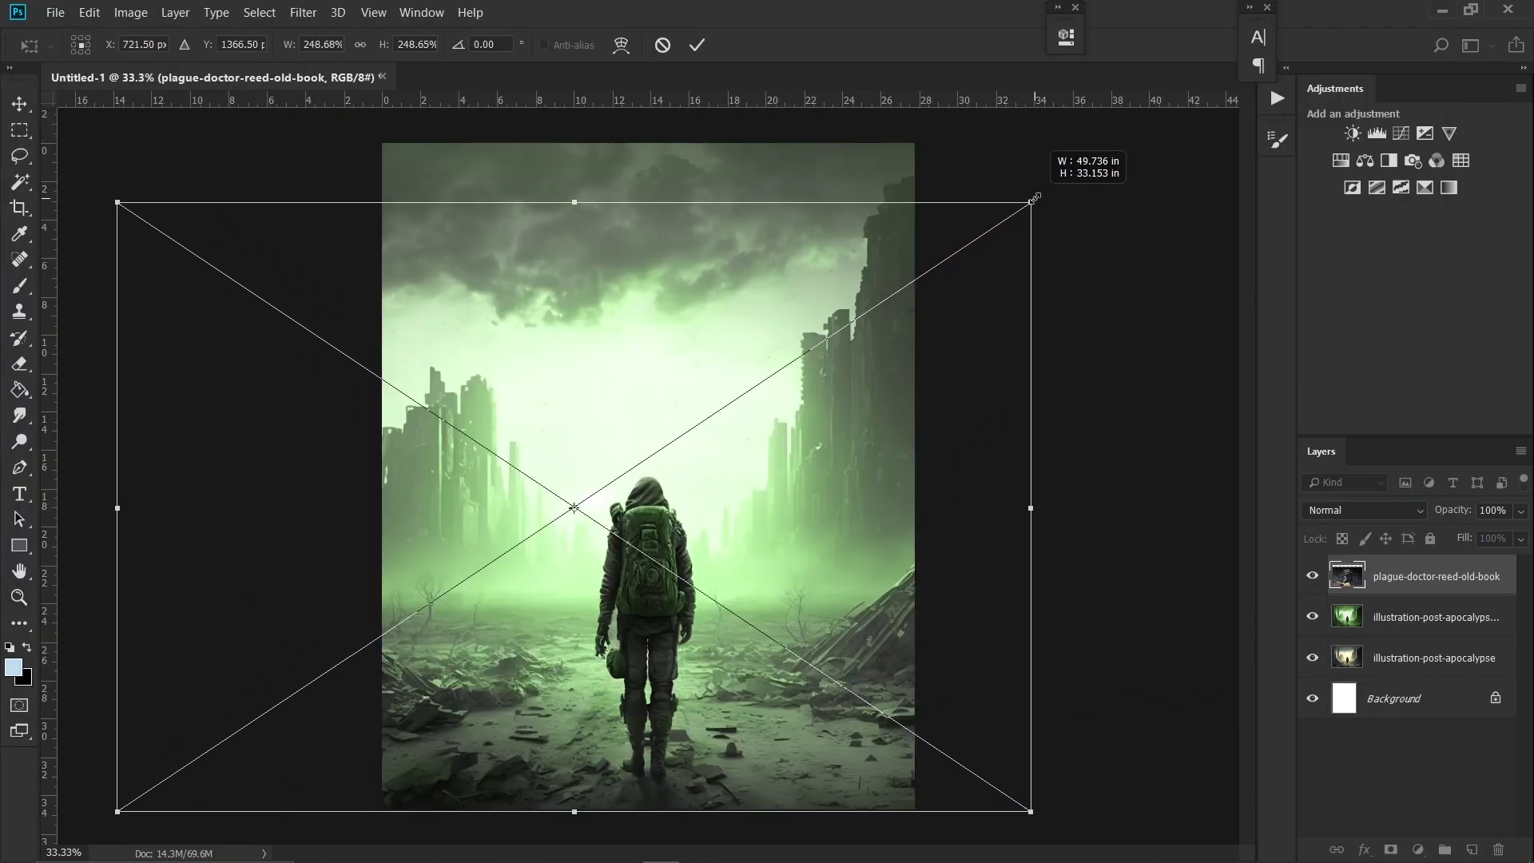
key(Return)
drag(689, 386, 689, 408)
click(20, 181)
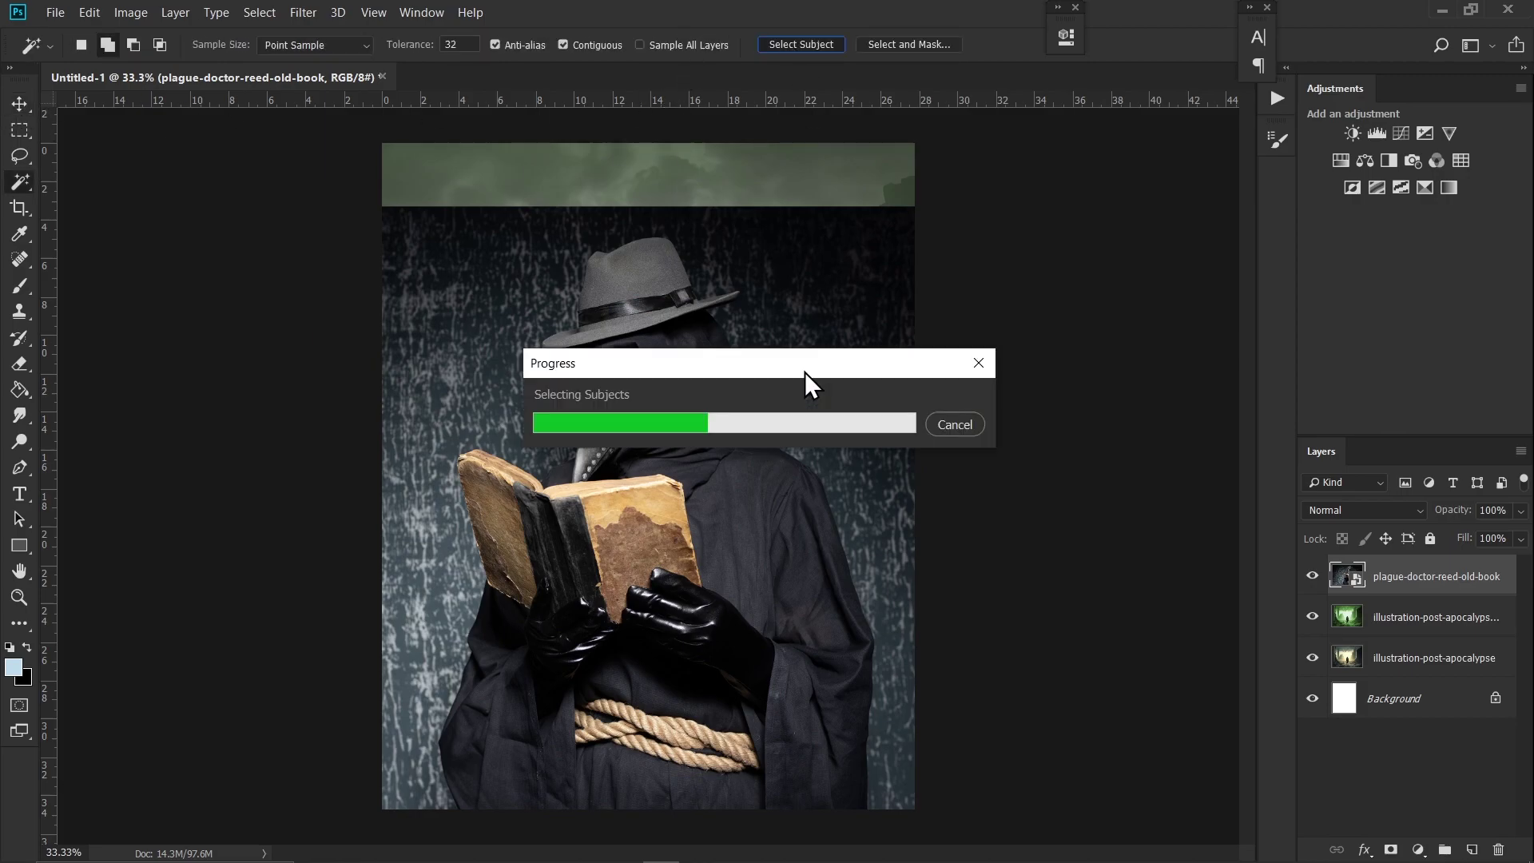
Step: Enter Quick Mask and set up a small brush, toggling black and white, to trace fine edges
key(q)
key(b)
scroll(663, 344, up, 5)
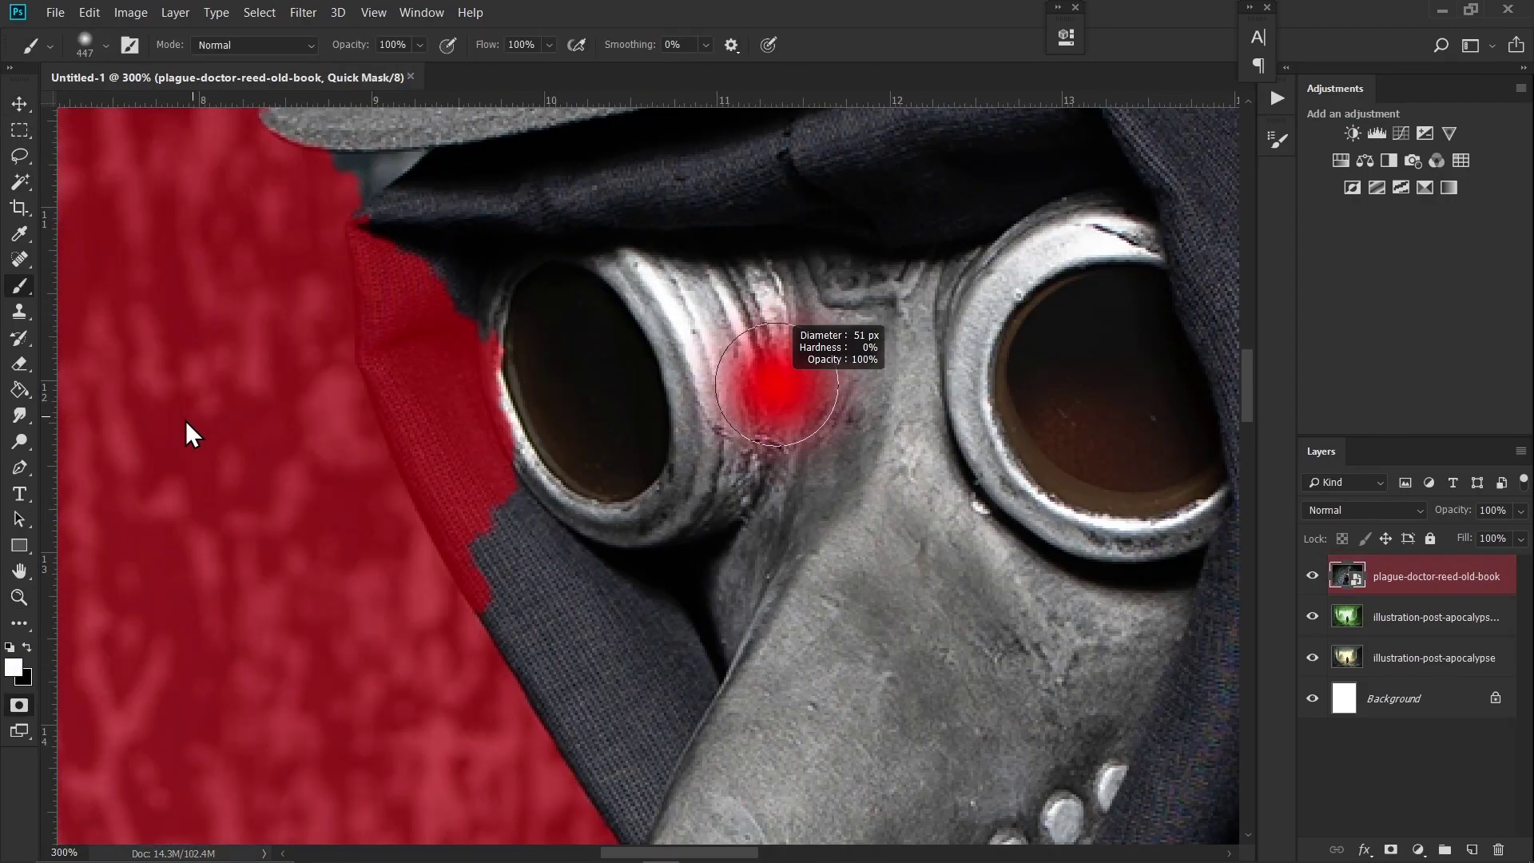
drag(186, 420, 506, 452)
key(x)
key(bracketleft)
key(bracketleft)
key(bracketleft)
scroll(447, 520, up, 5)
scroll(393, 490, left, 2)
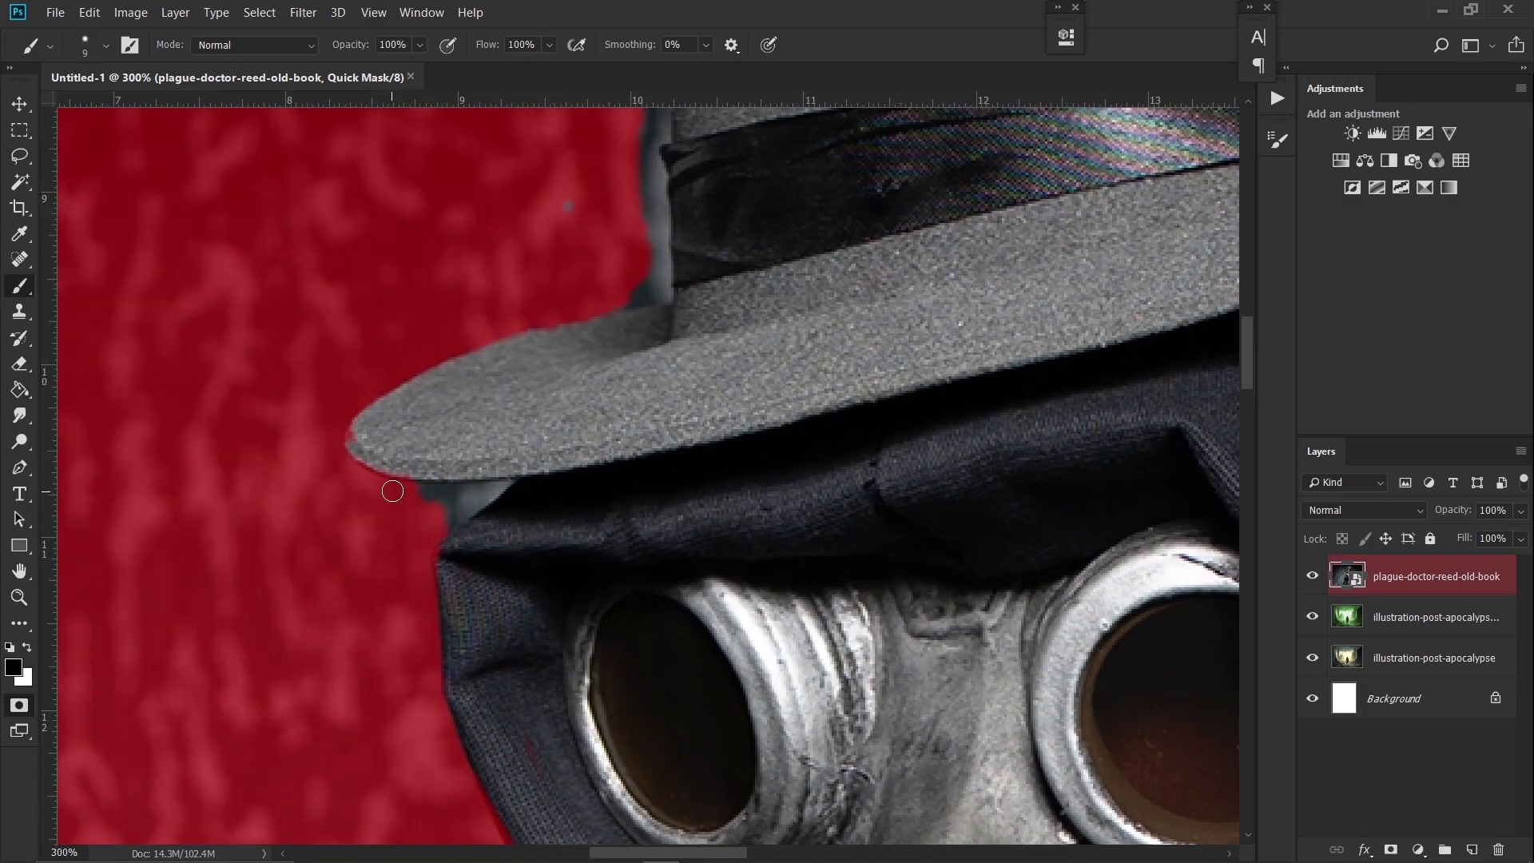
key(x)
scroll(458, 511, up, 5)
scroll(553, 502, right, 2)
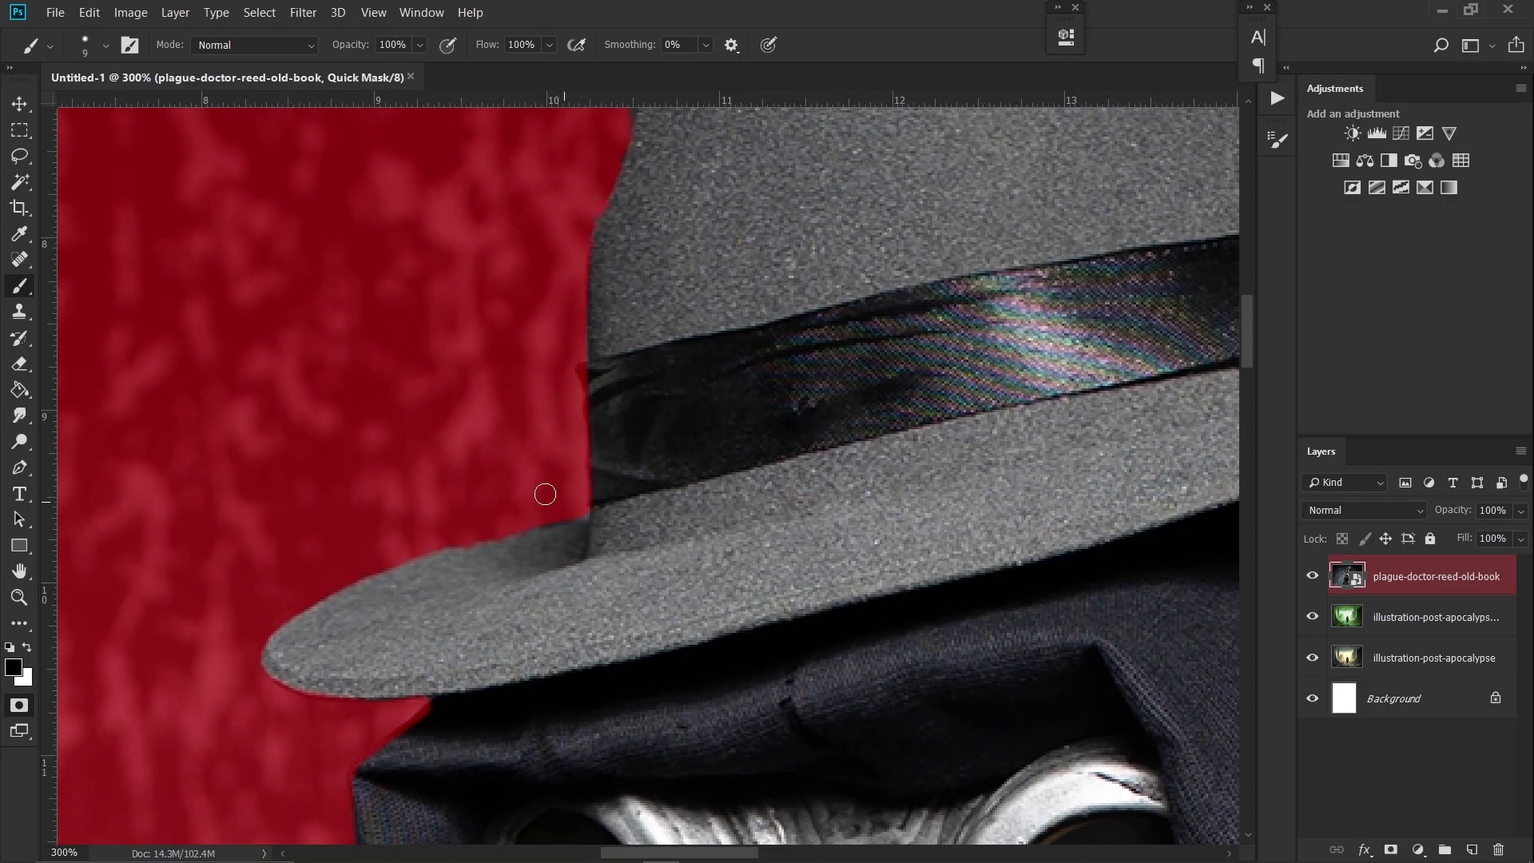
scroll(545, 494, up, 3)
scroll(463, 412, right, 2)
scroll(464, 412, up, 3)
scroll(623, 375, right, 1)
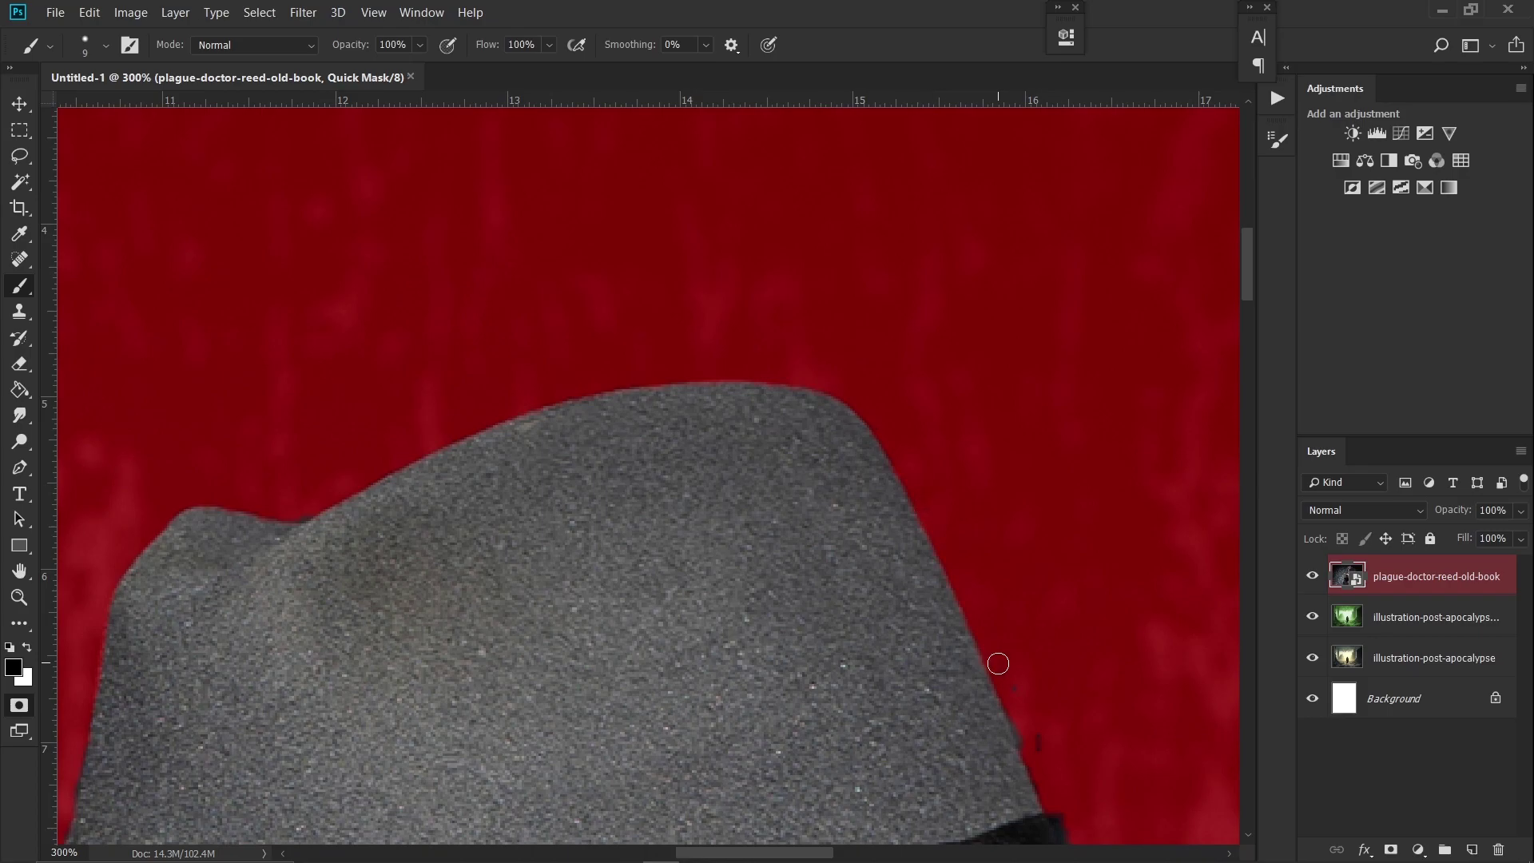
scroll(998, 663, down, 4)
scroll(624, 307, right, 2)
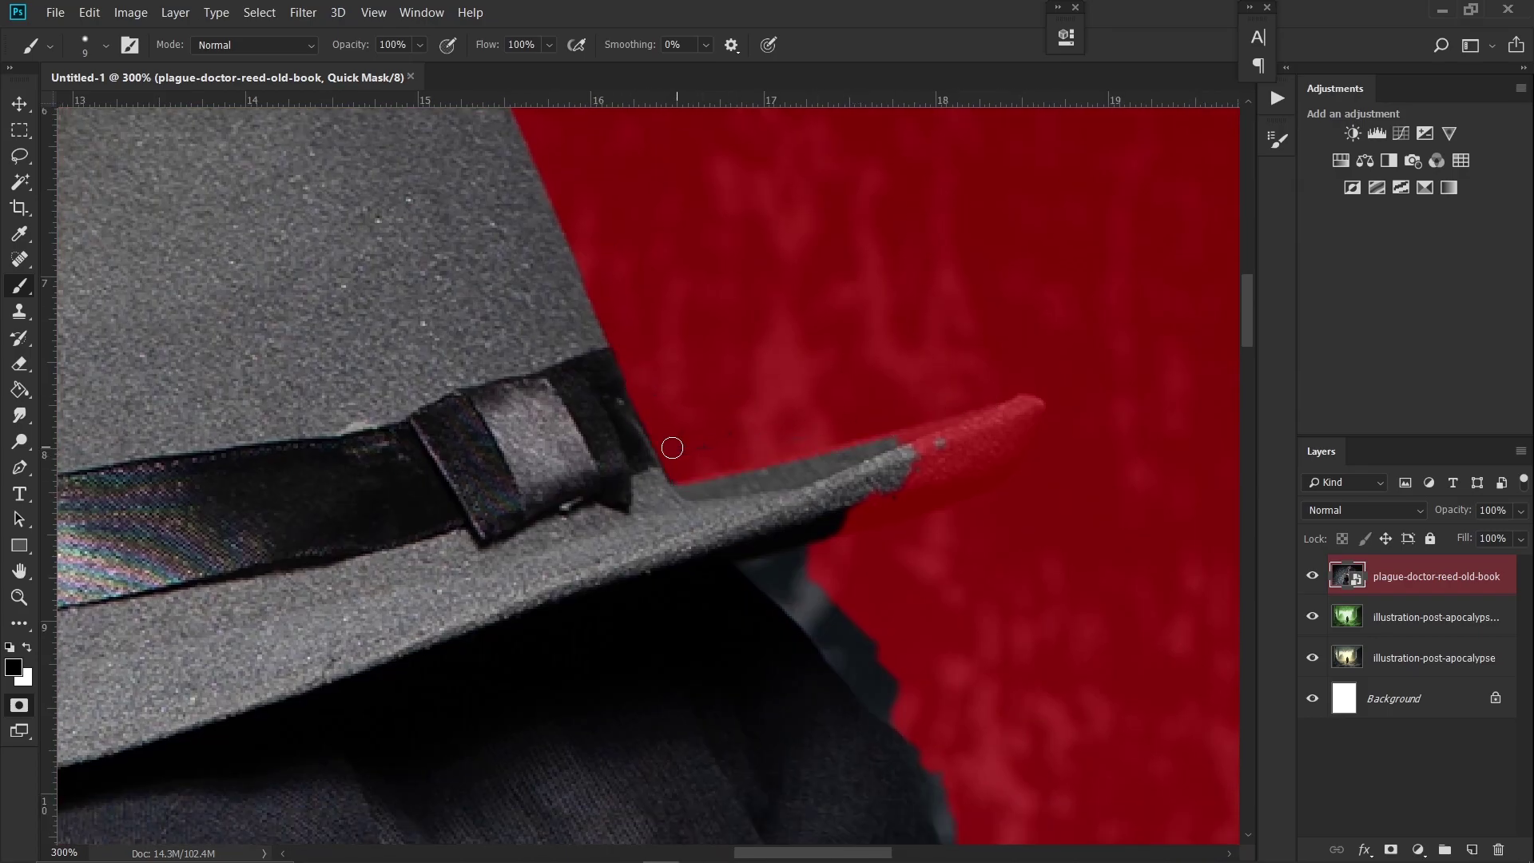
Step: Clear the Quick Mask off the hat brim tip and along the coat edges
drag(998, 423, 911, 479)
scroll(729, 347, down, 2)
scroll(729, 347, right, 1)
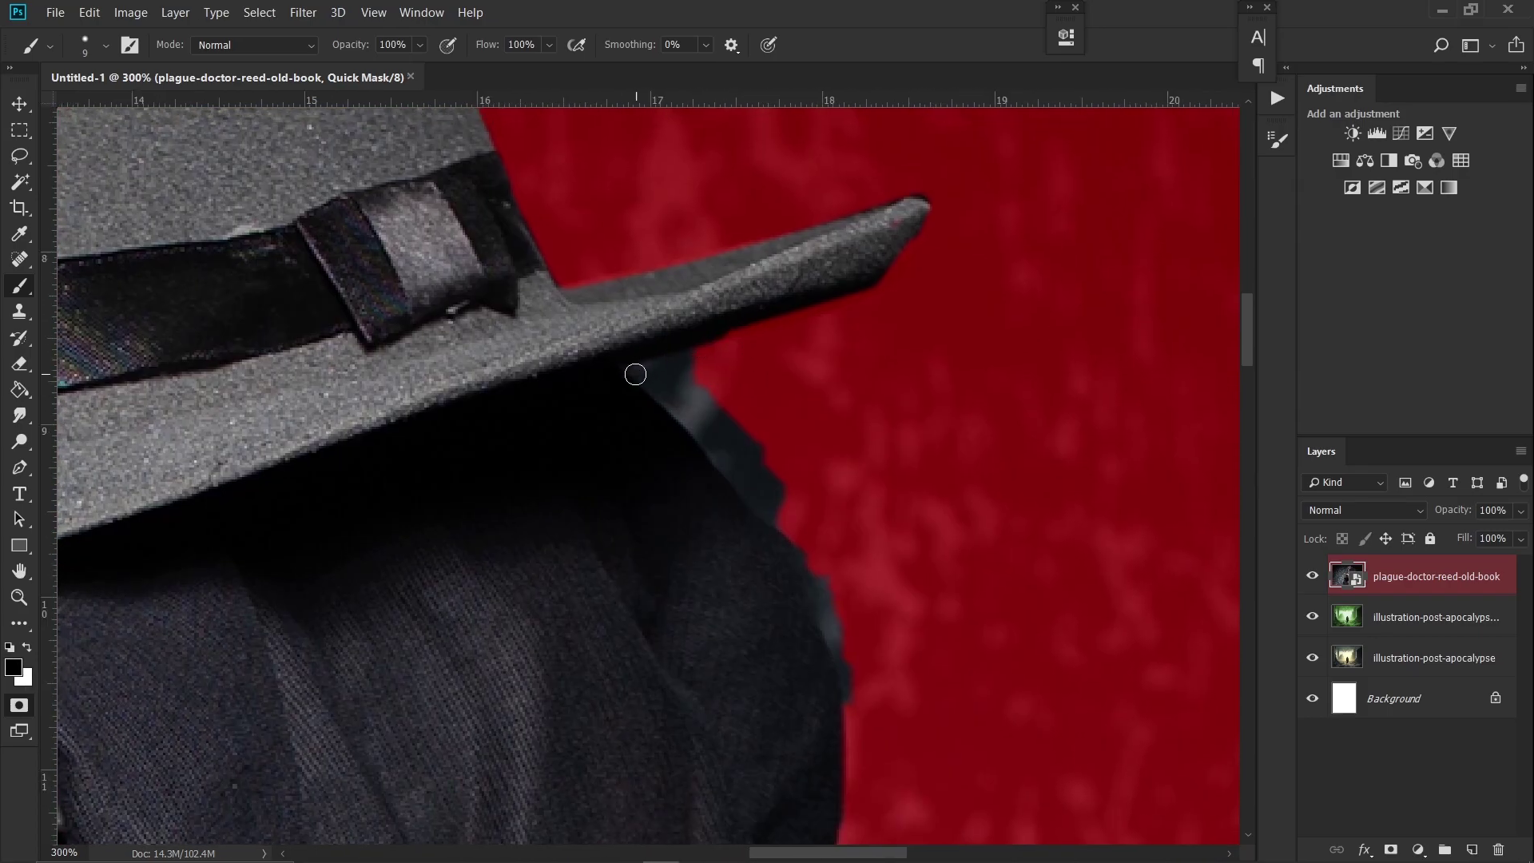
scroll(779, 473, down, 3)
scroll(820, 496, right, 1)
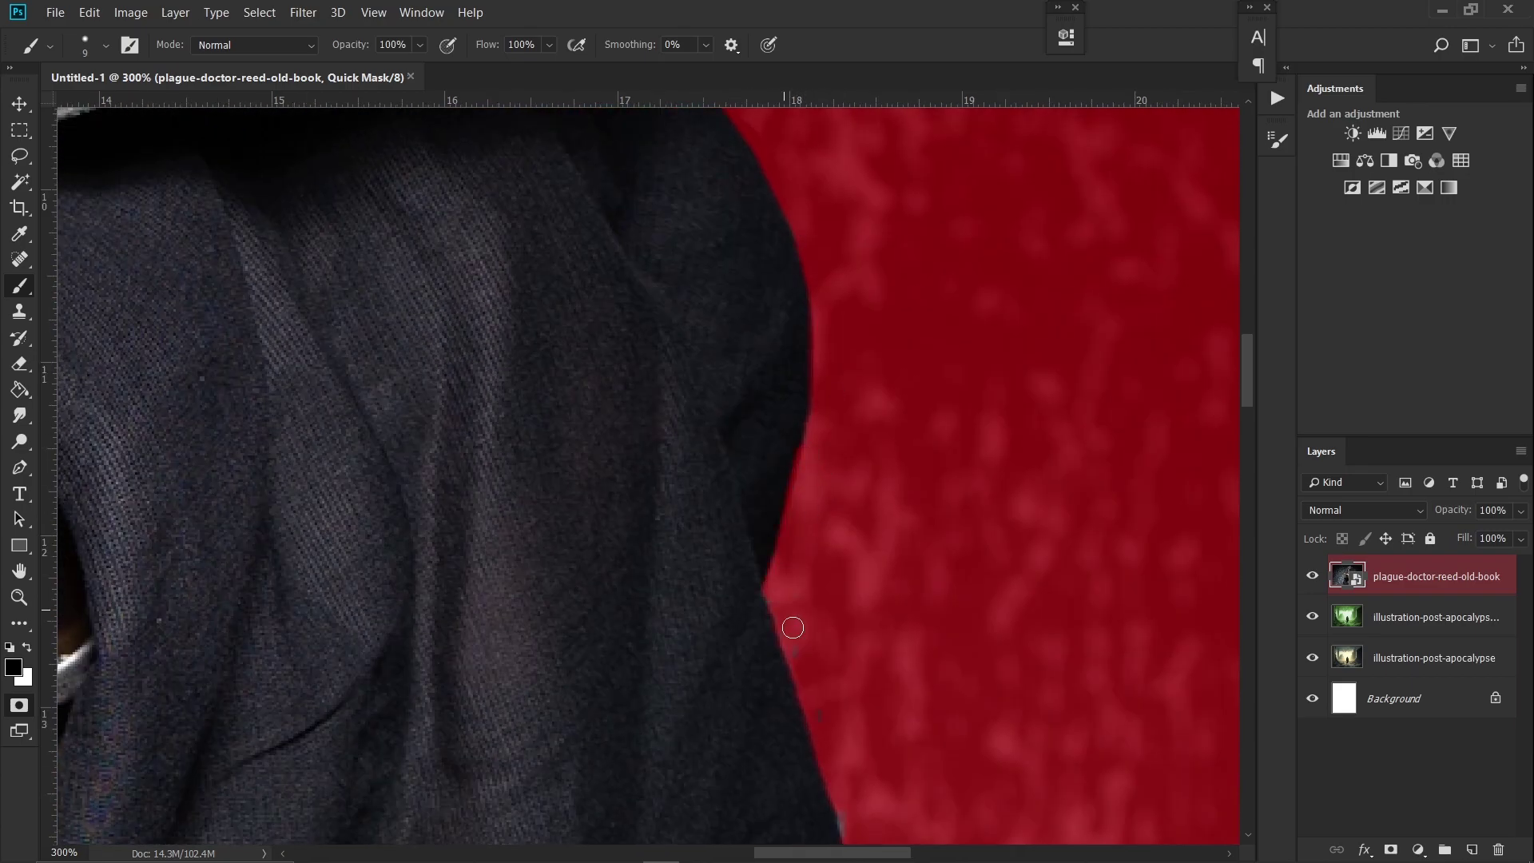
scroll(793, 628, down, 3)
scroll(775, 534, right, 1)
scroll(766, 612, down, 7)
scroll(616, 308, right, 8)
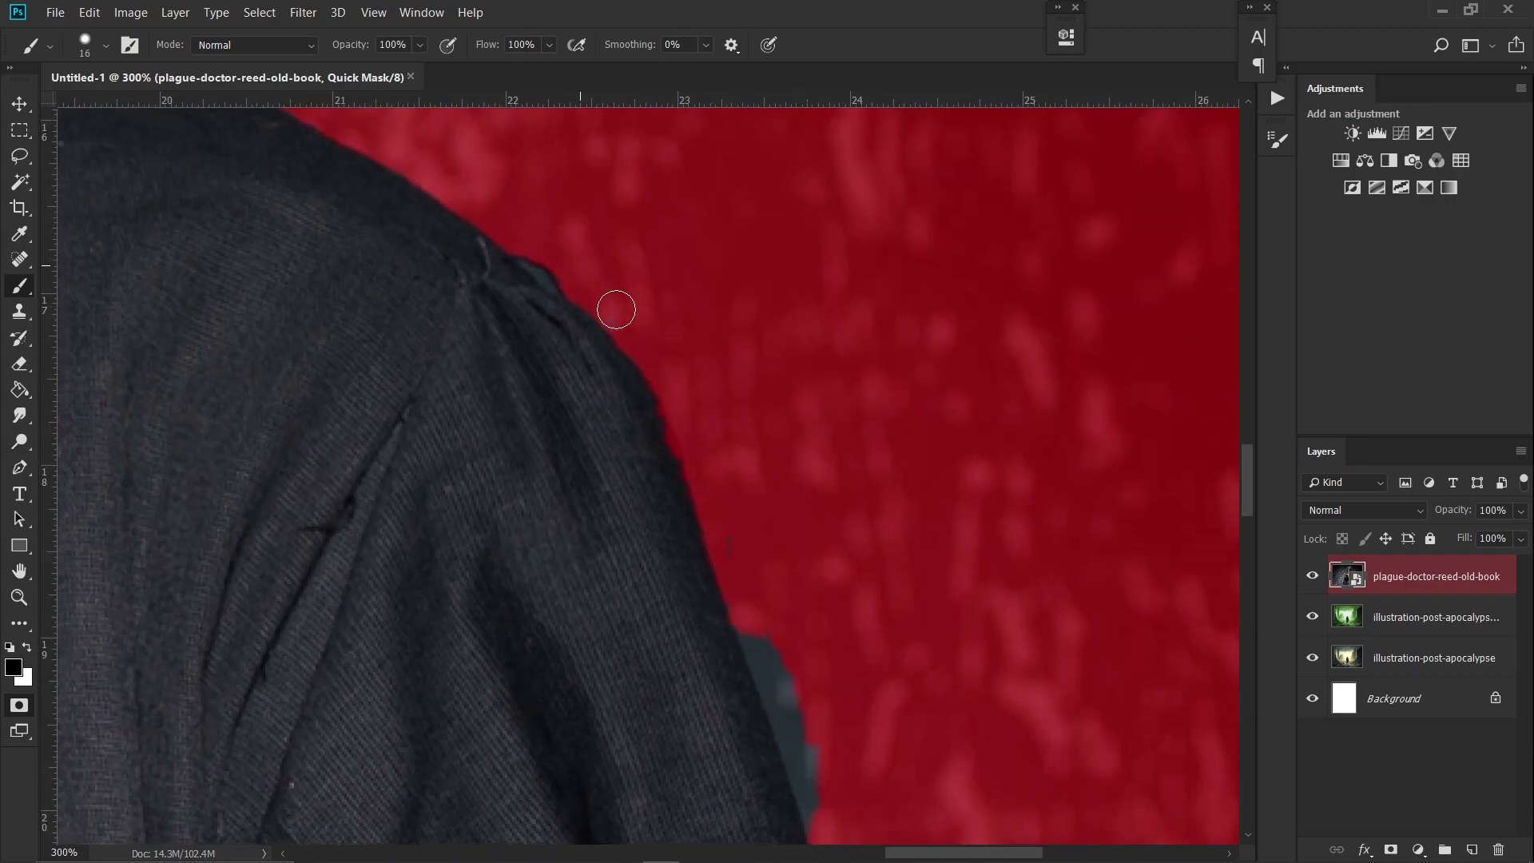
scroll(684, 307, right, 1)
scroll(805, 815, down, 4)
scroll(651, 285, right, 2)
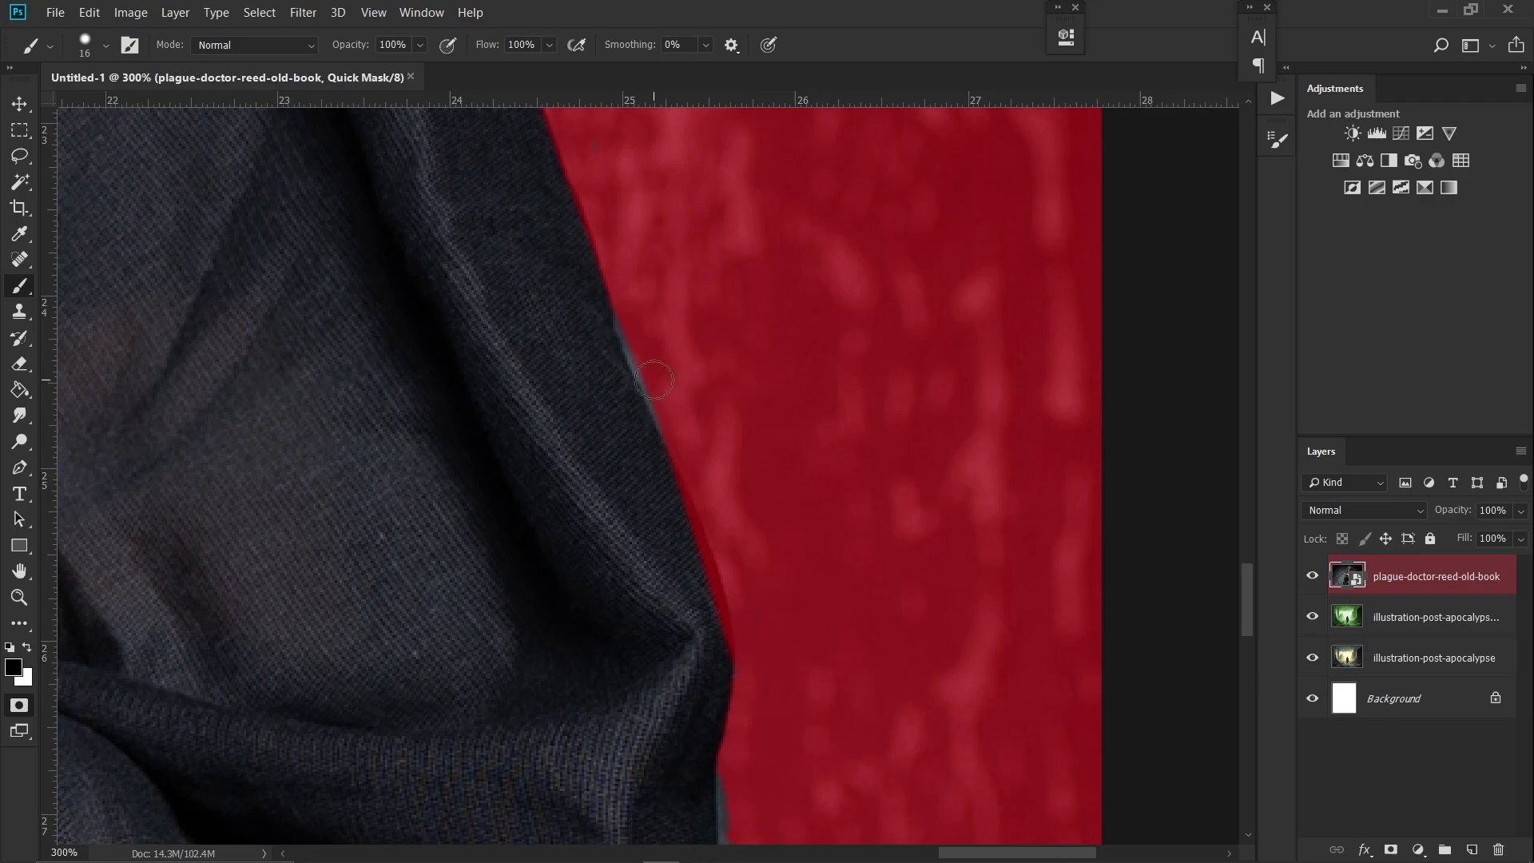
scroll(696, 422, down, 3)
scroll(642, 706, down, 3)
scroll(675, 555, down, 5)
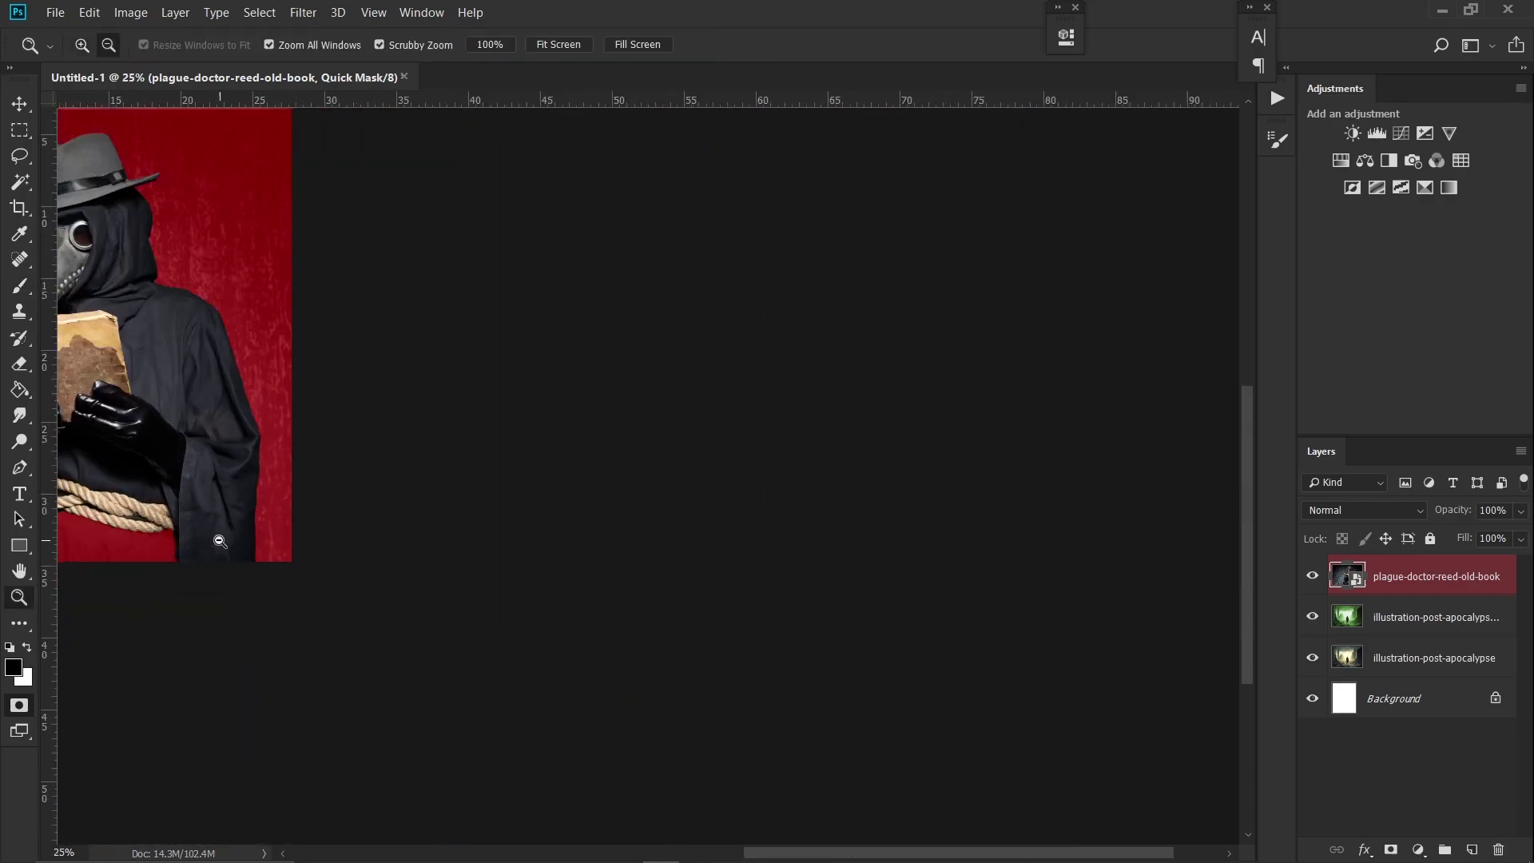
scroll(346, 435, up, 3)
Step: Clear the mask along the lower robe and turn the Quick Mask back into a selection
click(391, 431)
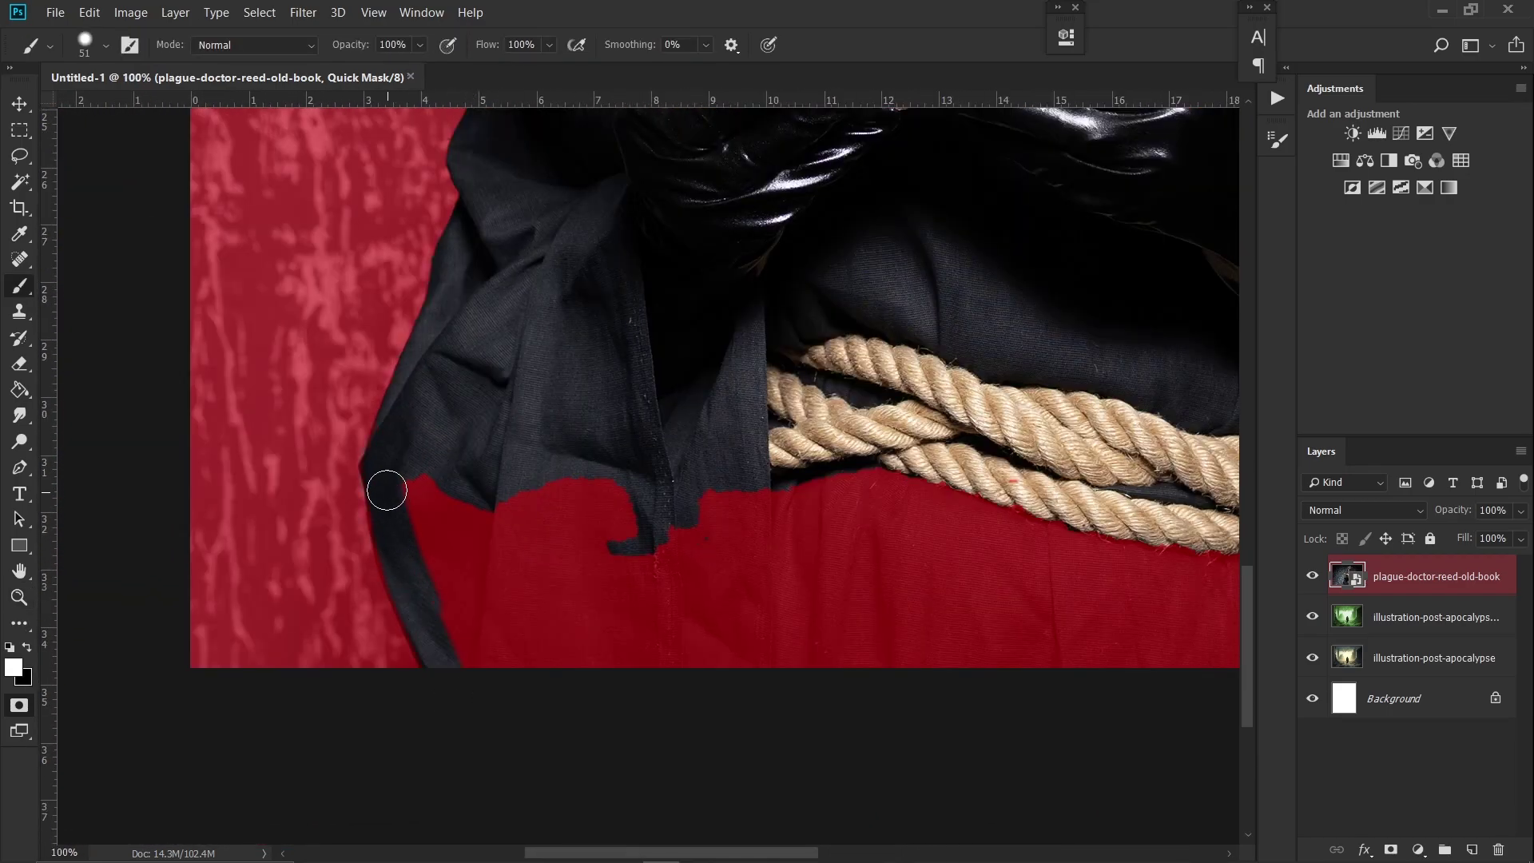
mouse_move(387, 491)
mouse_down()
mouse_move(445, 565)
mouse_move(815, 661)
mouse_move(1039, 632)
mouse_up()
mouse_move(1039, 631)
mouse_down()
mouse_move(405, 616)
mouse_move(373, 466)
mouse_up()
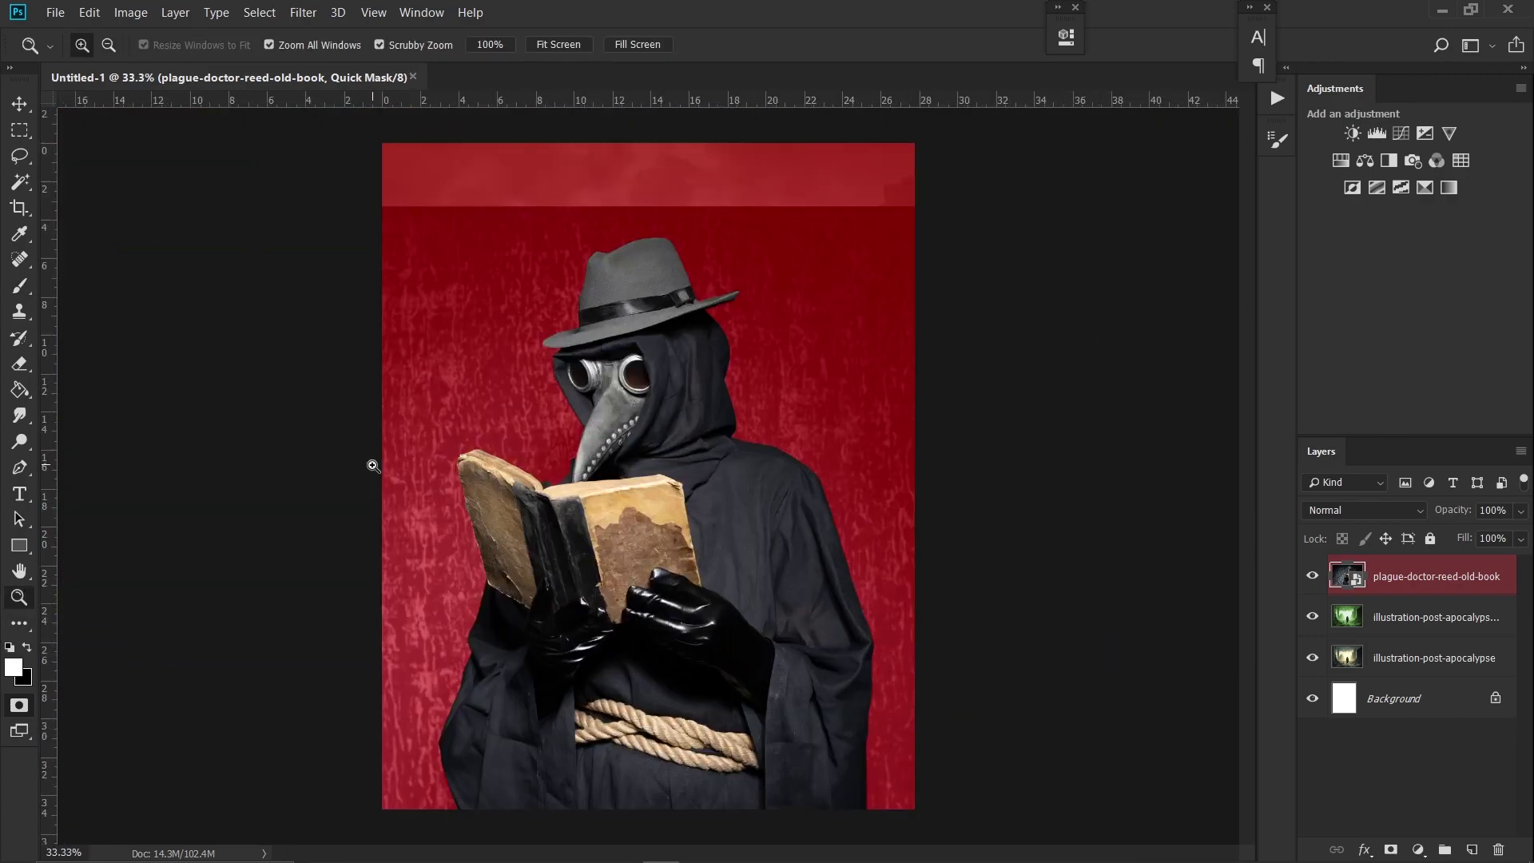
key(q)
click(1392, 850)
Step: Mask out the backdrop and add a clipped Brightness/Contrast layer at Contrast 76 for the city
click(1351, 617)
click(1353, 133)
drag(895, 181, 985, 180)
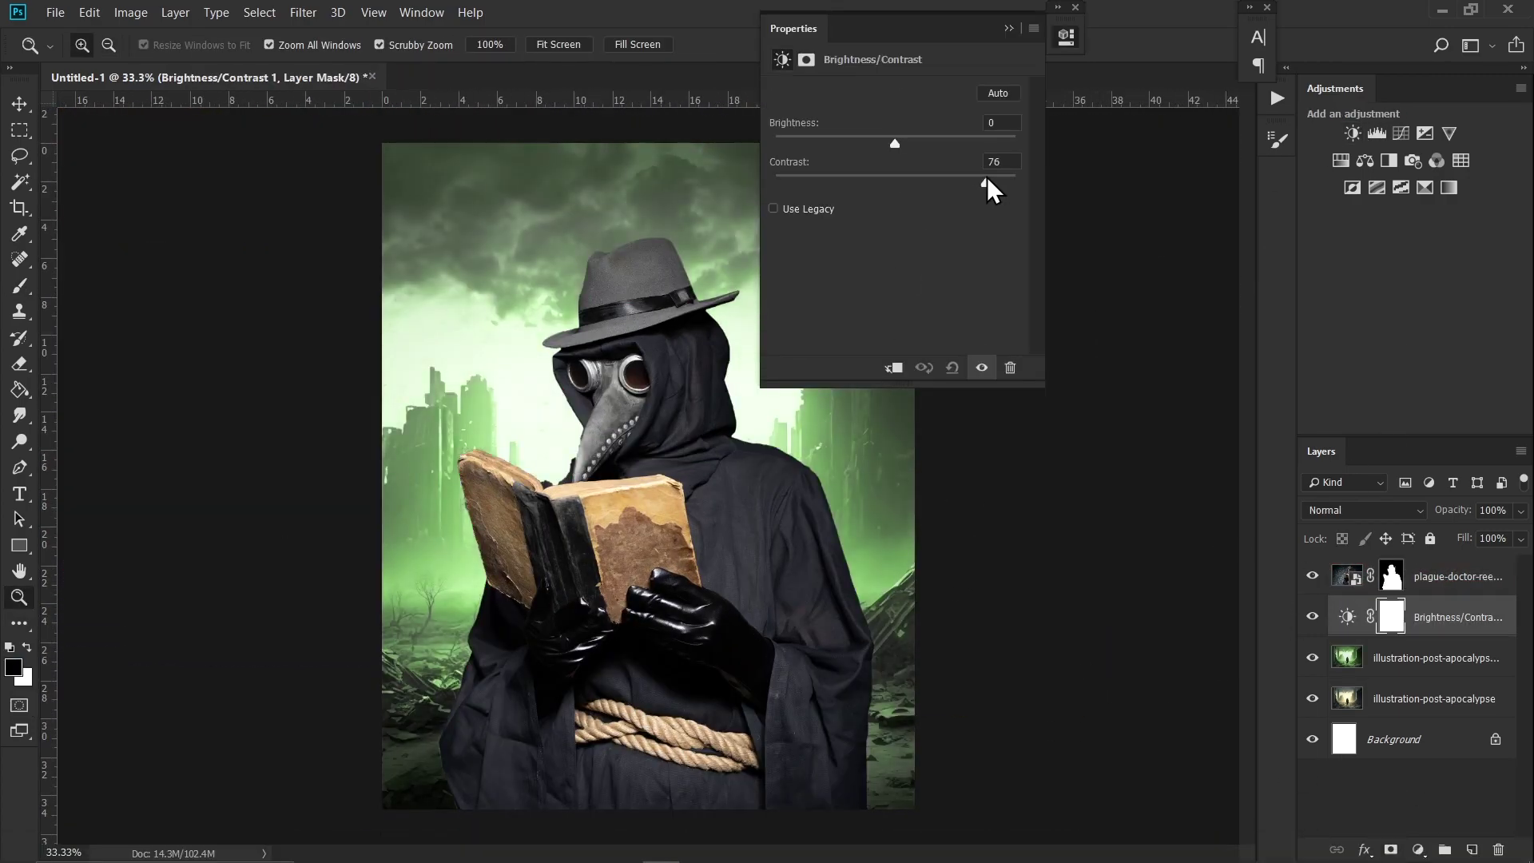
drag(897, 144, 884, 144)
click(1010, 28)
Step: On a new layer, paint the image bottom dark with a large textured brush
alt+click(1449, 637)
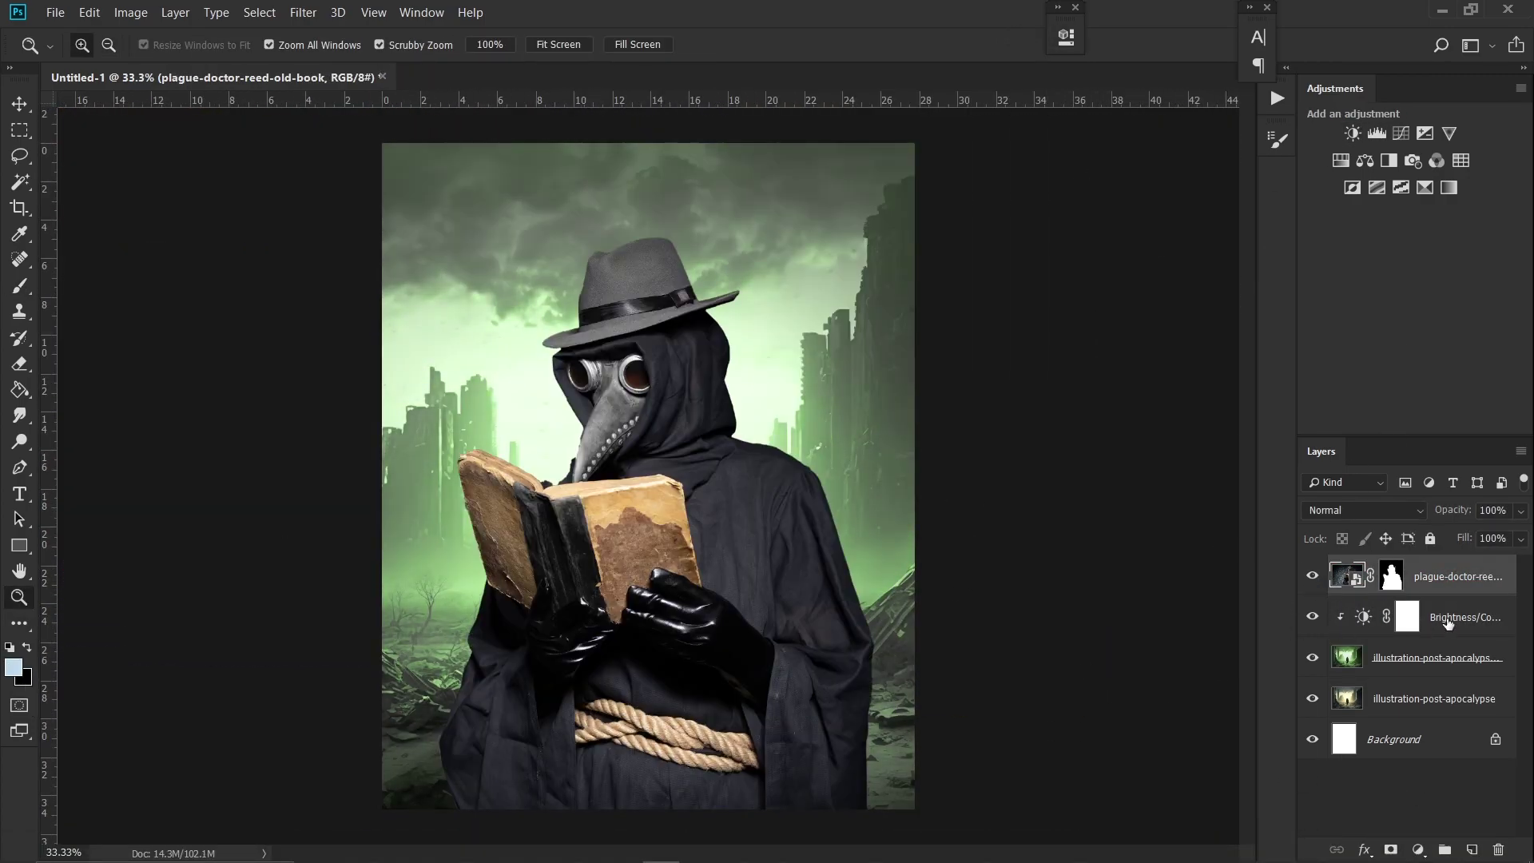
key(b)
key(ctrl+shift+alt+n)
right_click(743, 480)
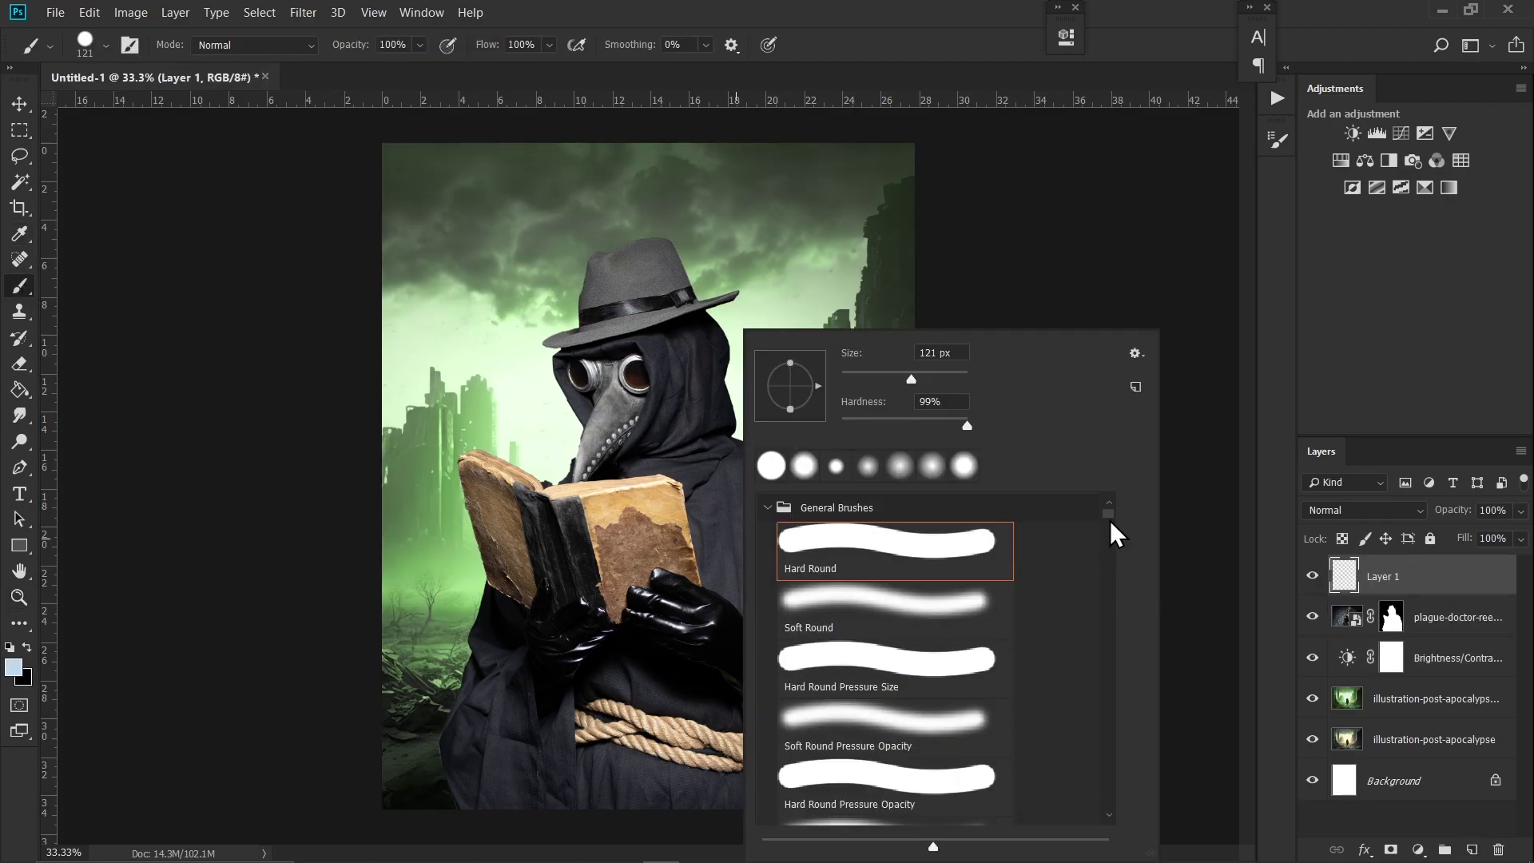
drag(1113, 531, 1116, 771)
scroll(1113, 799, down, 5)
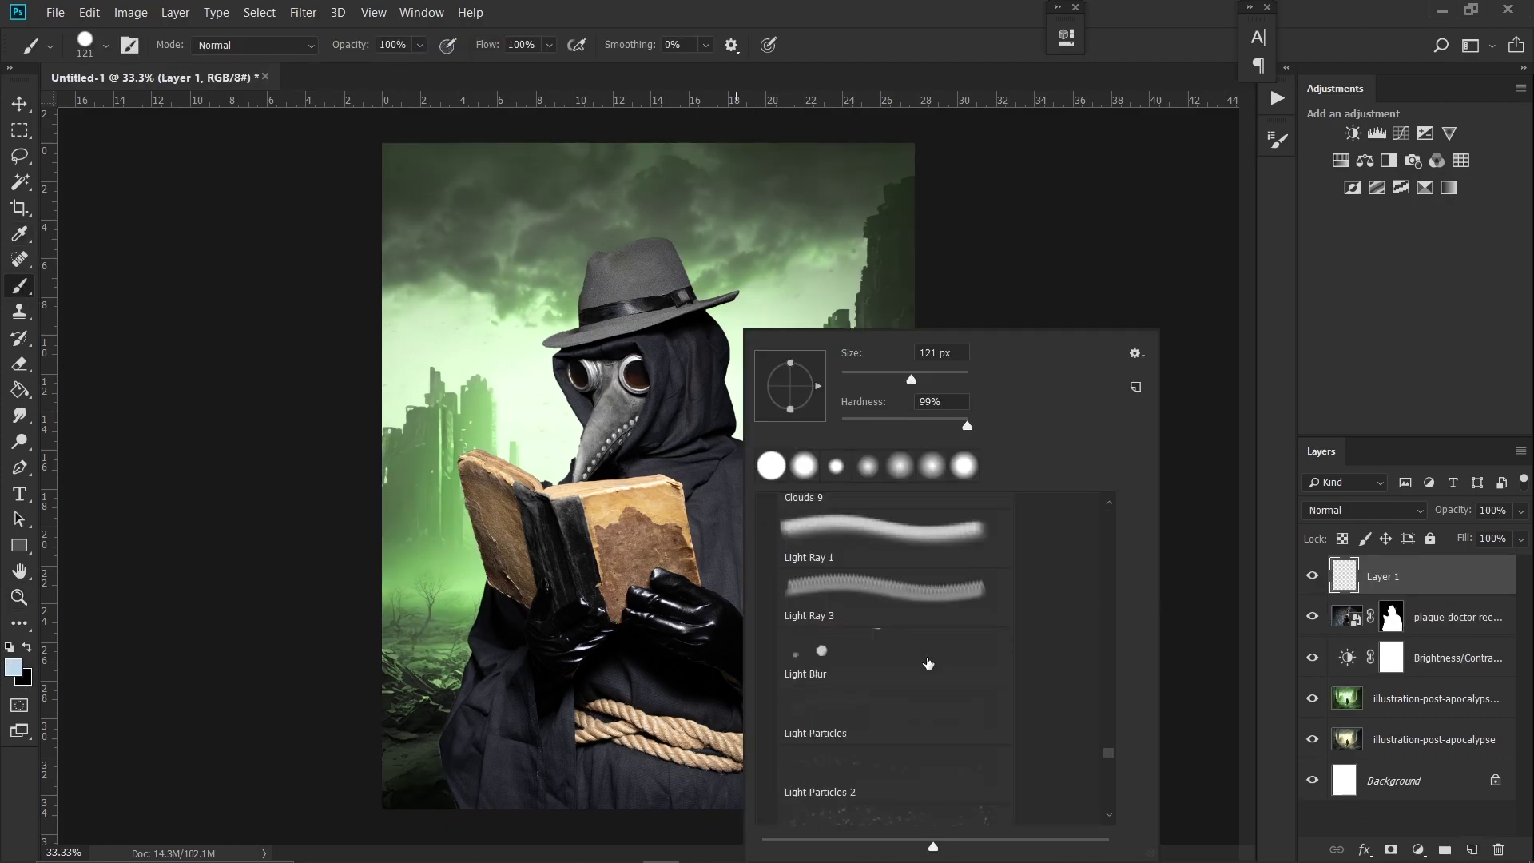
click(886, 759)
alt+click(411, 747)
drag(412, 759, 919, 767)
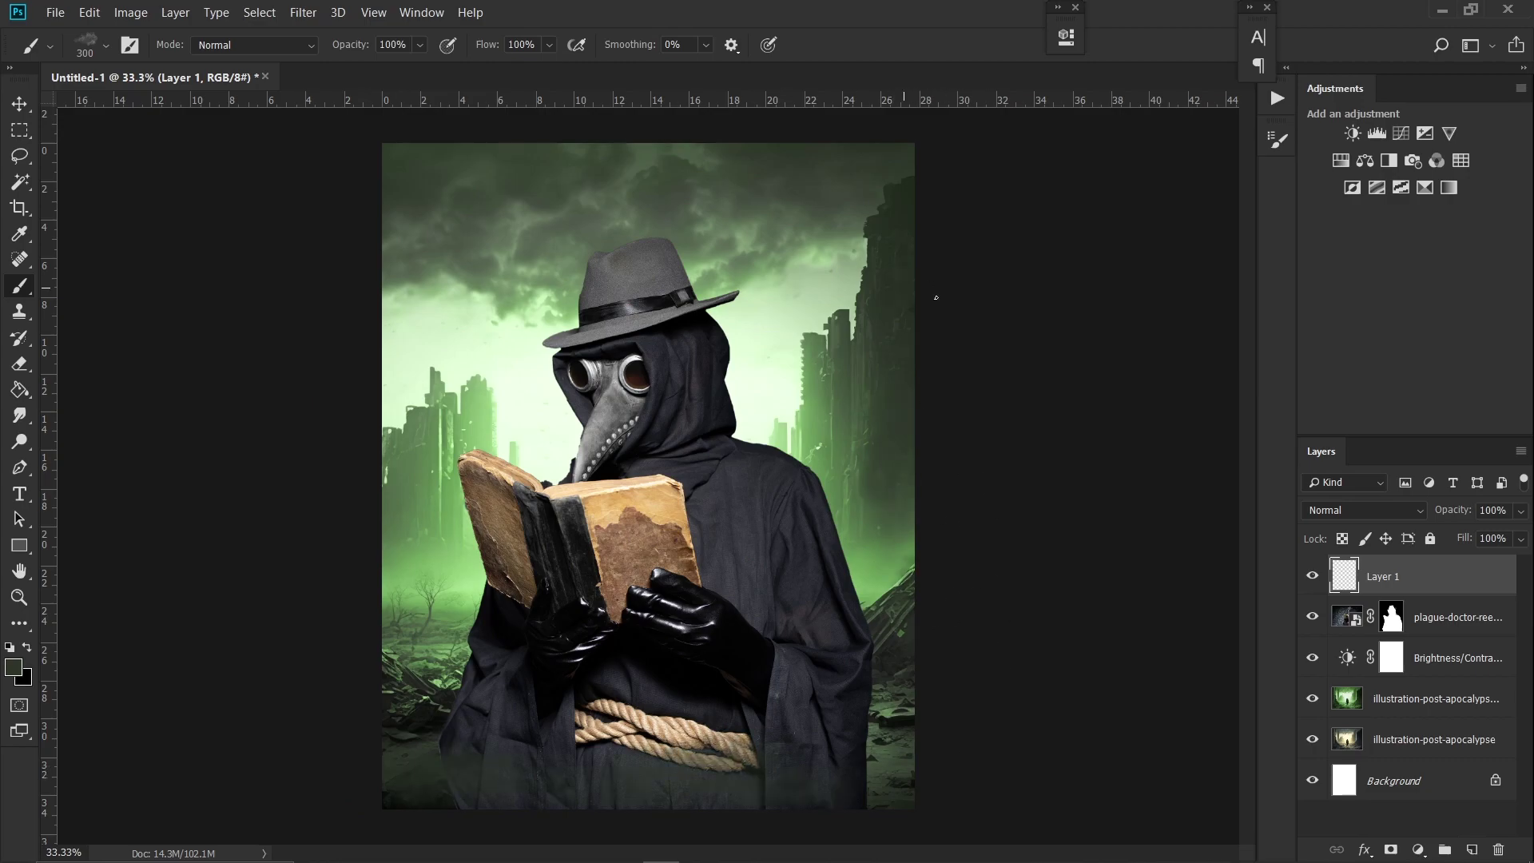
Step: Darken the upper sky with sampled green paint and set the paint layer to 77% opacity
scroll(1364, 510, down, 3)
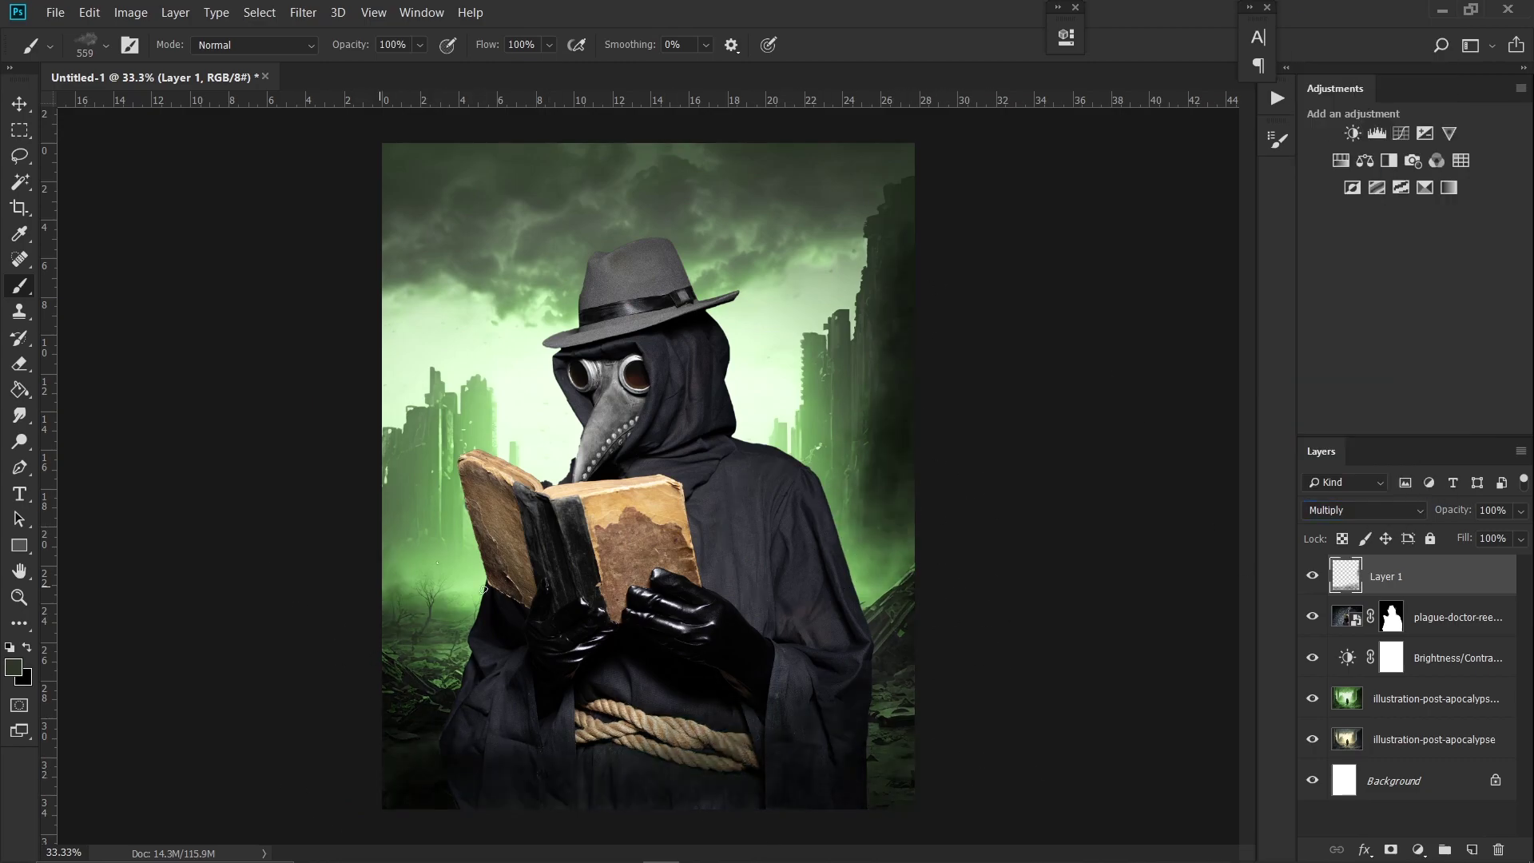
alt+click(434, 526)
drag(391, 240, 879, 175)
key(bracketleft)
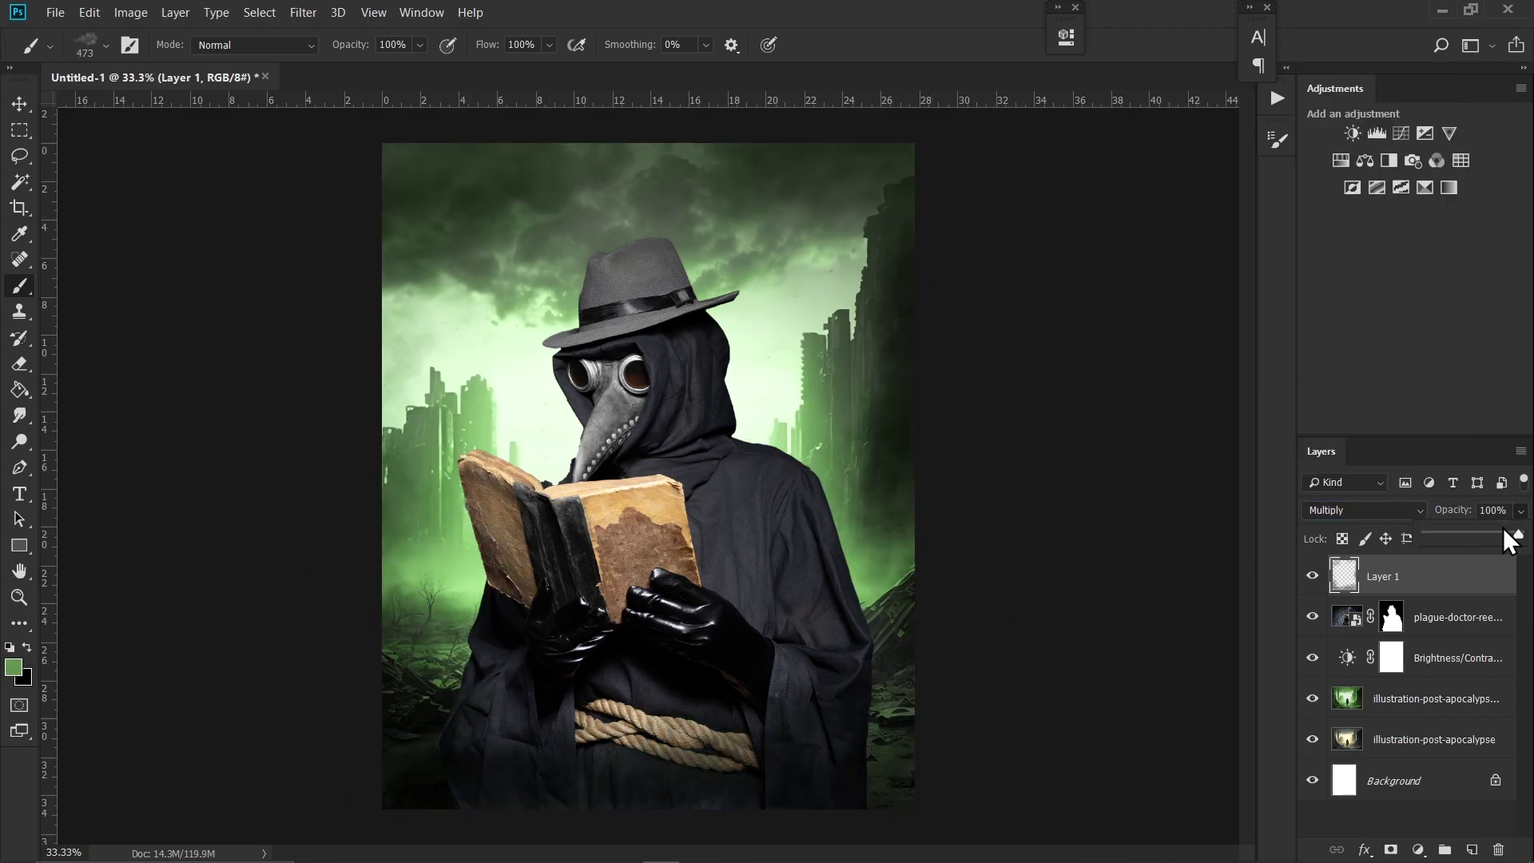
drag(1510, 536, 1497, 536)
Step: Erase some of the dark paint and add an Exposure adjustment clipped to the plague doctor
key(e)
click(812, 477)
click(1450, 625)
click(1418, 849)
click(1407, 613)
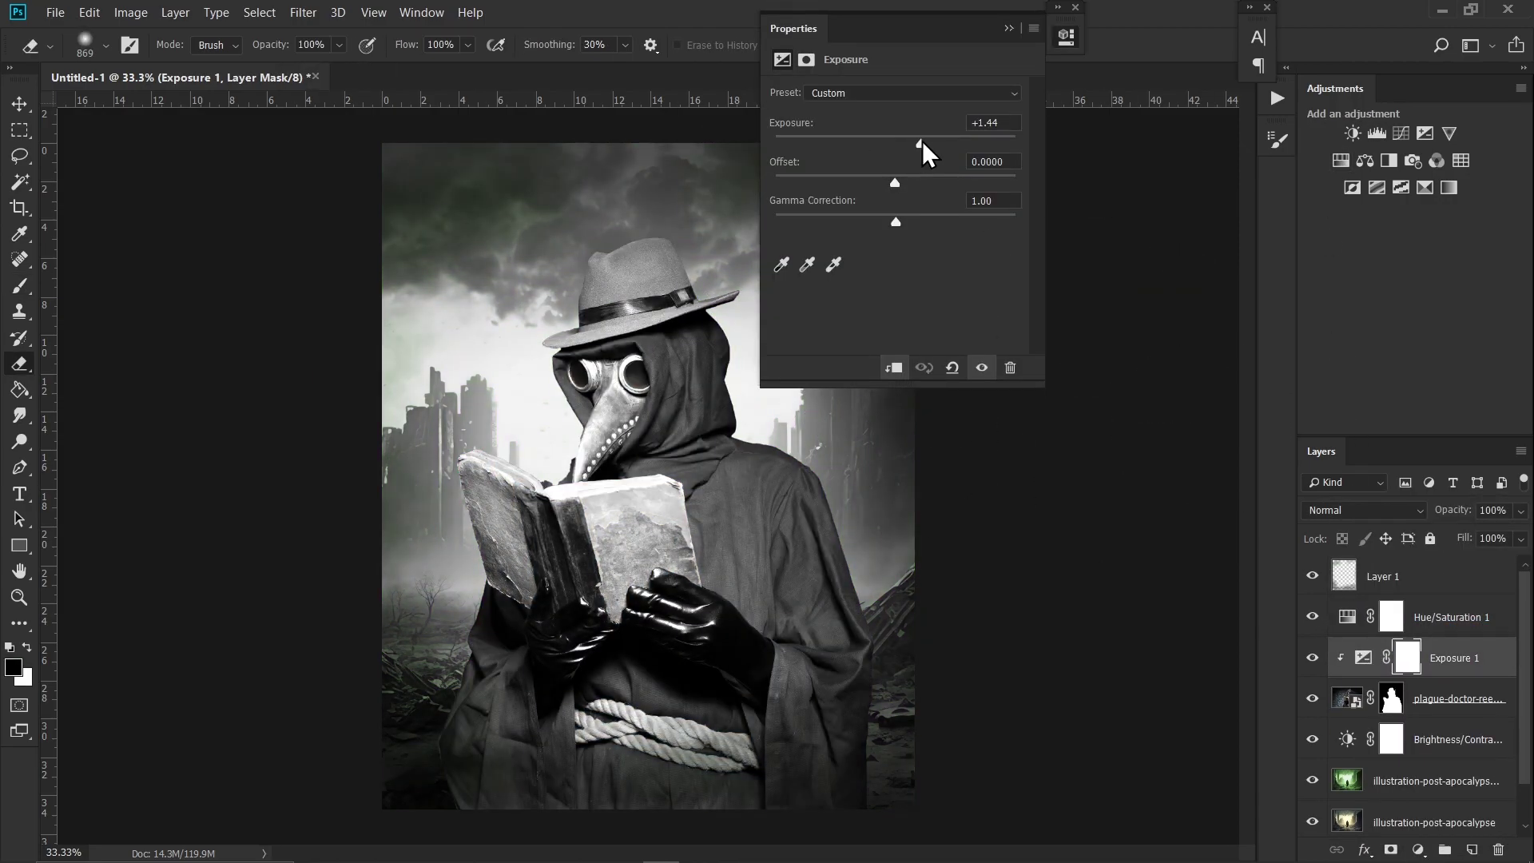
Step: Set Exposure to -0.94 and Gamma to 0.90, then delete the Hue/Saturation 1 layer
drag(921, 142, 879, 154)
drag(896, 222, 904, 226)
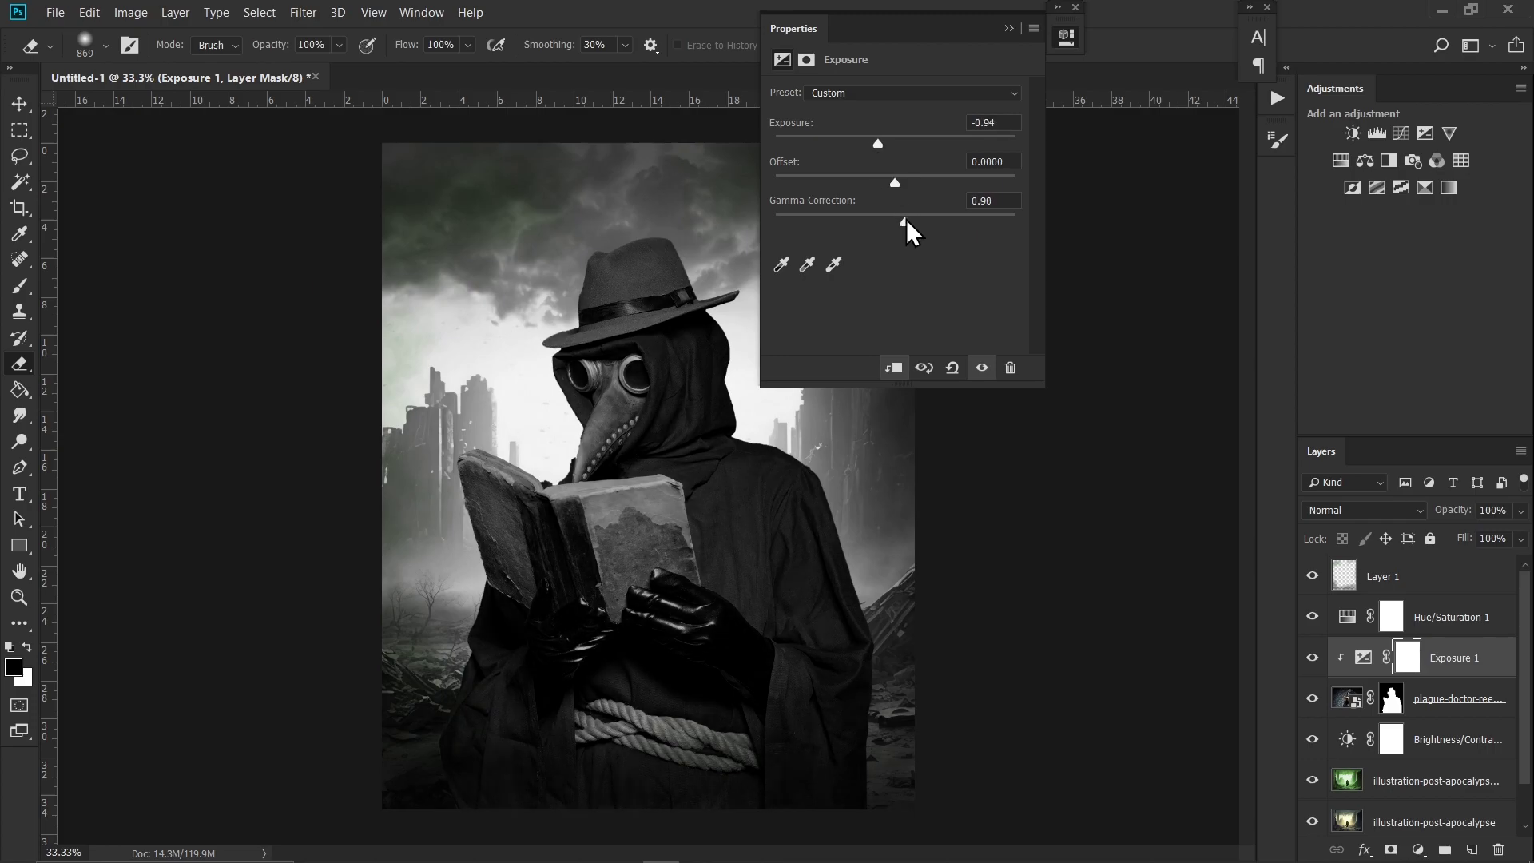
click(1447, 617)
key(Delete)
Step: Paint the Exposure 1 mask over the book with a Soft Round brush to spare it
key(b)
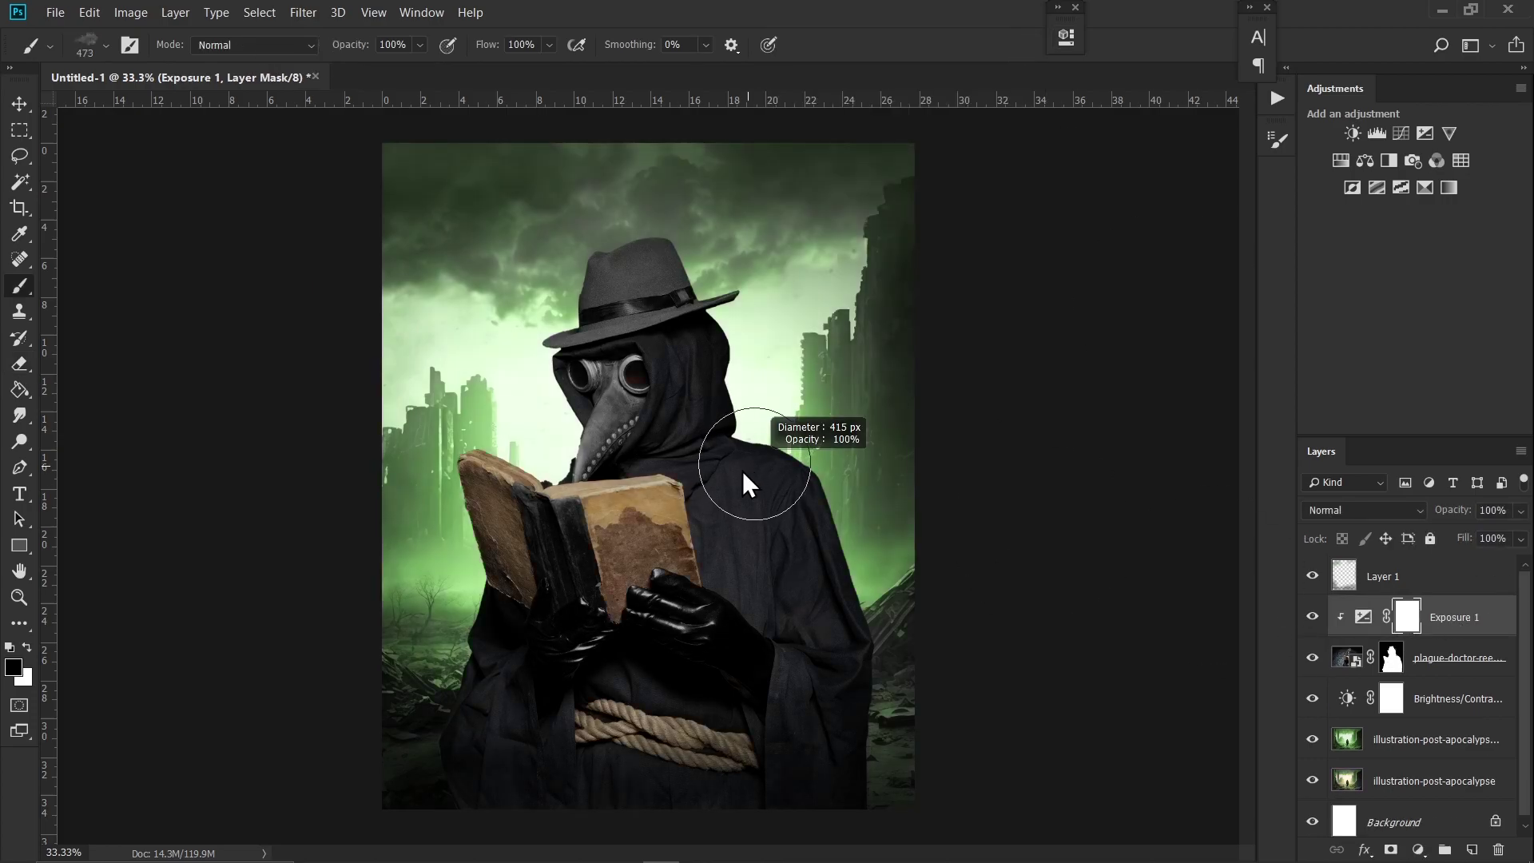
right_click(743, 479)
double_click(891, 541)
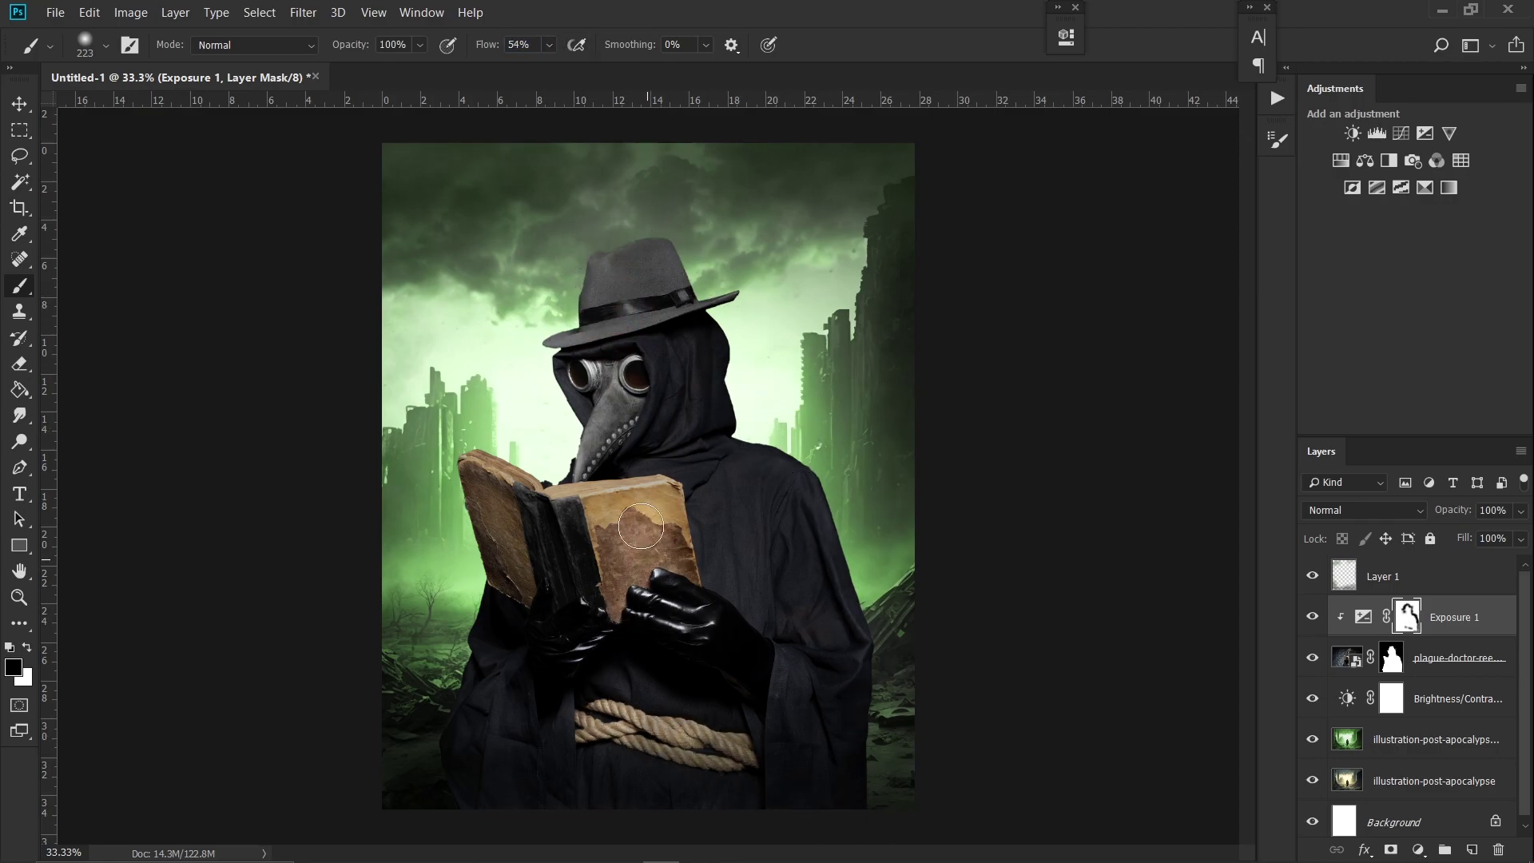
drag(641, 526, 670, 433)
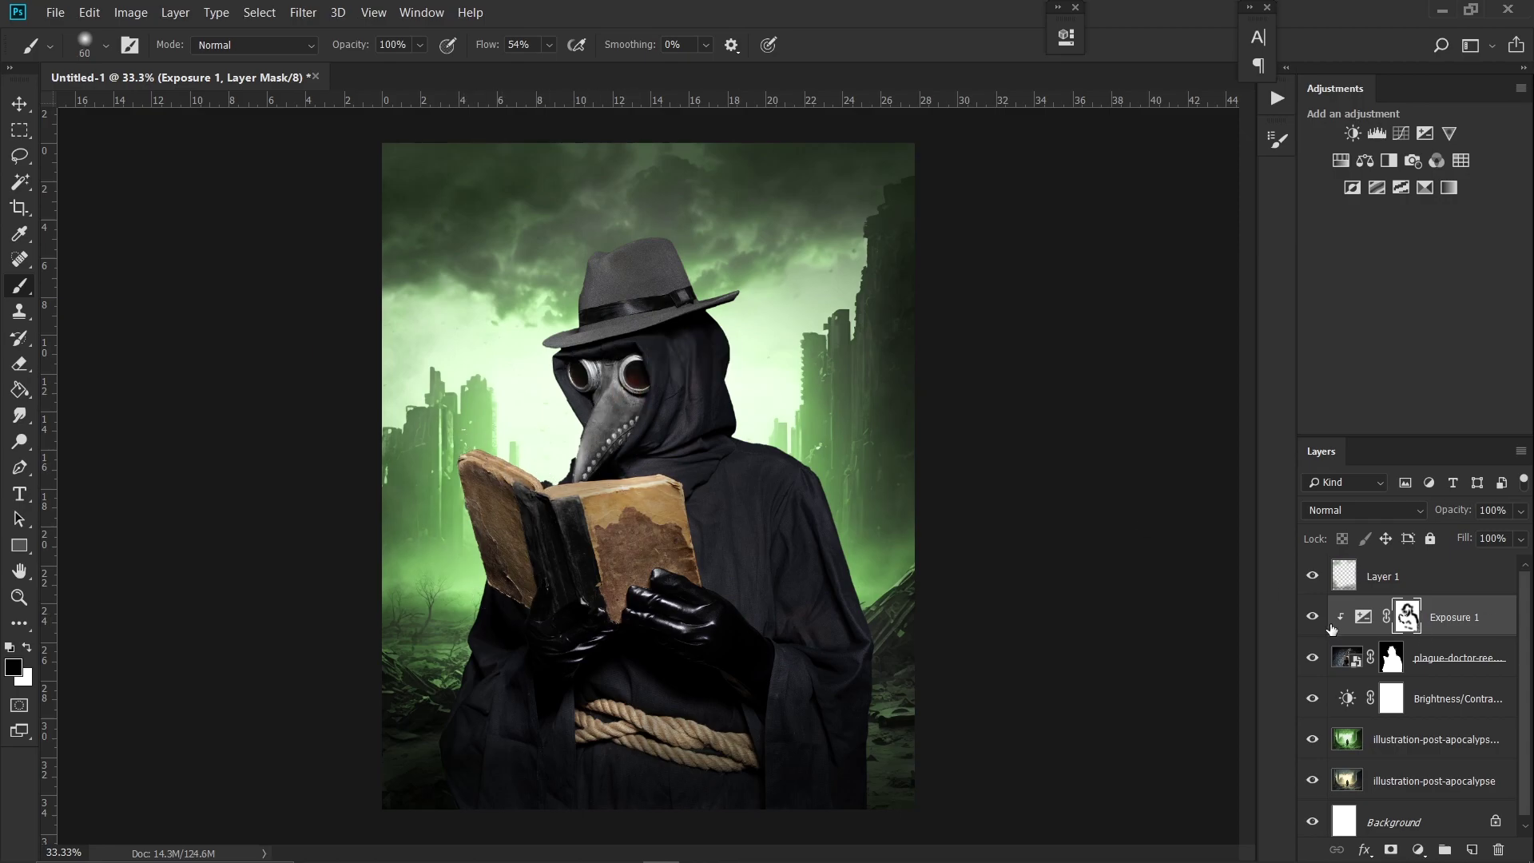
click(1419, 849)
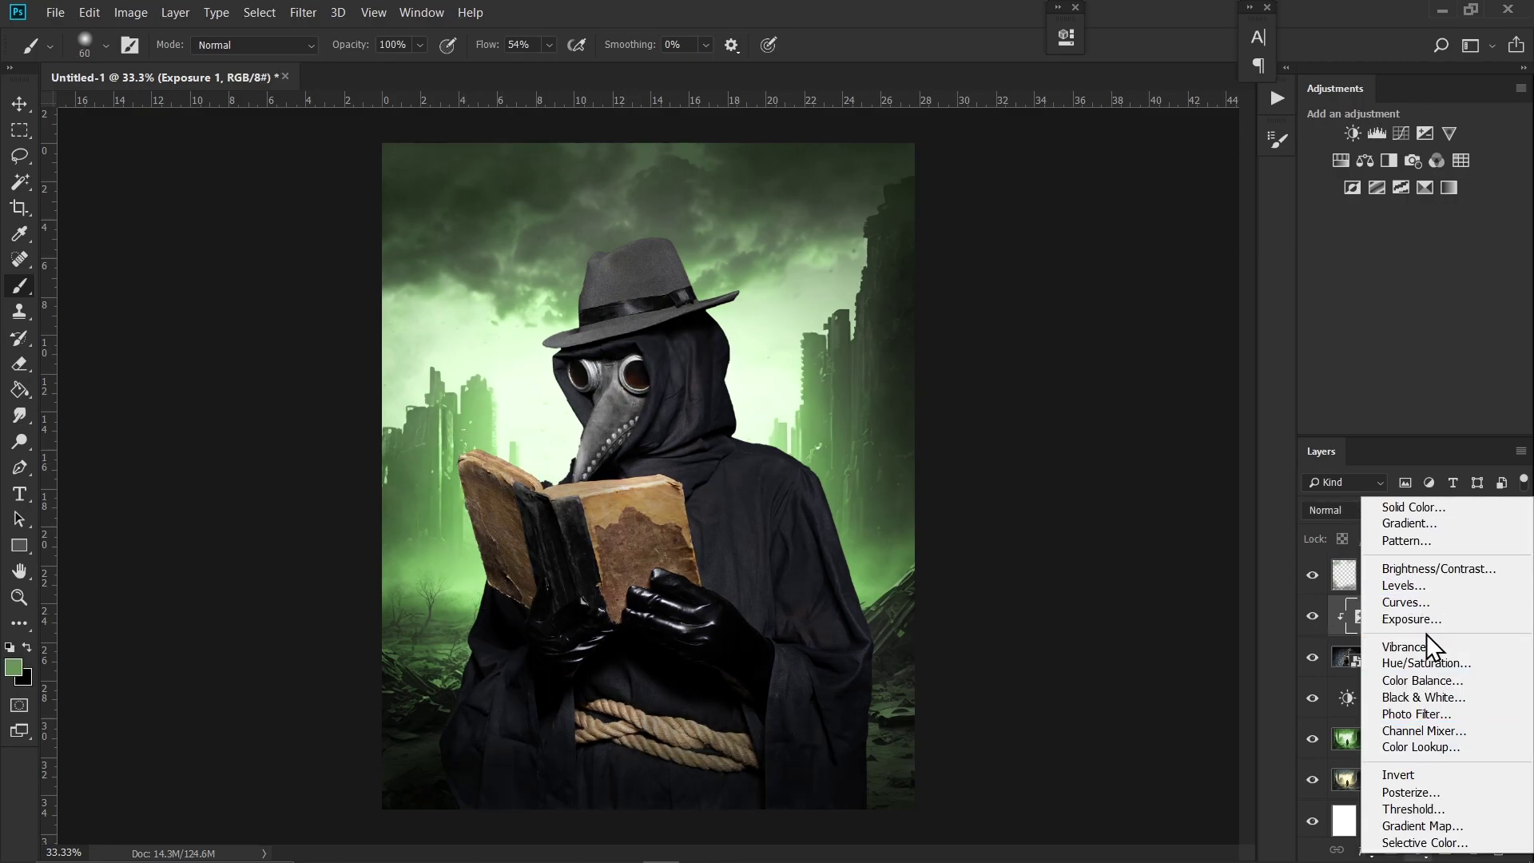
Step: Add a brightening Exposure 2 layer with an inverted mask, painting it back over the hood and goggles
click(1411, 619)
drag(896, 138, 908, 142)
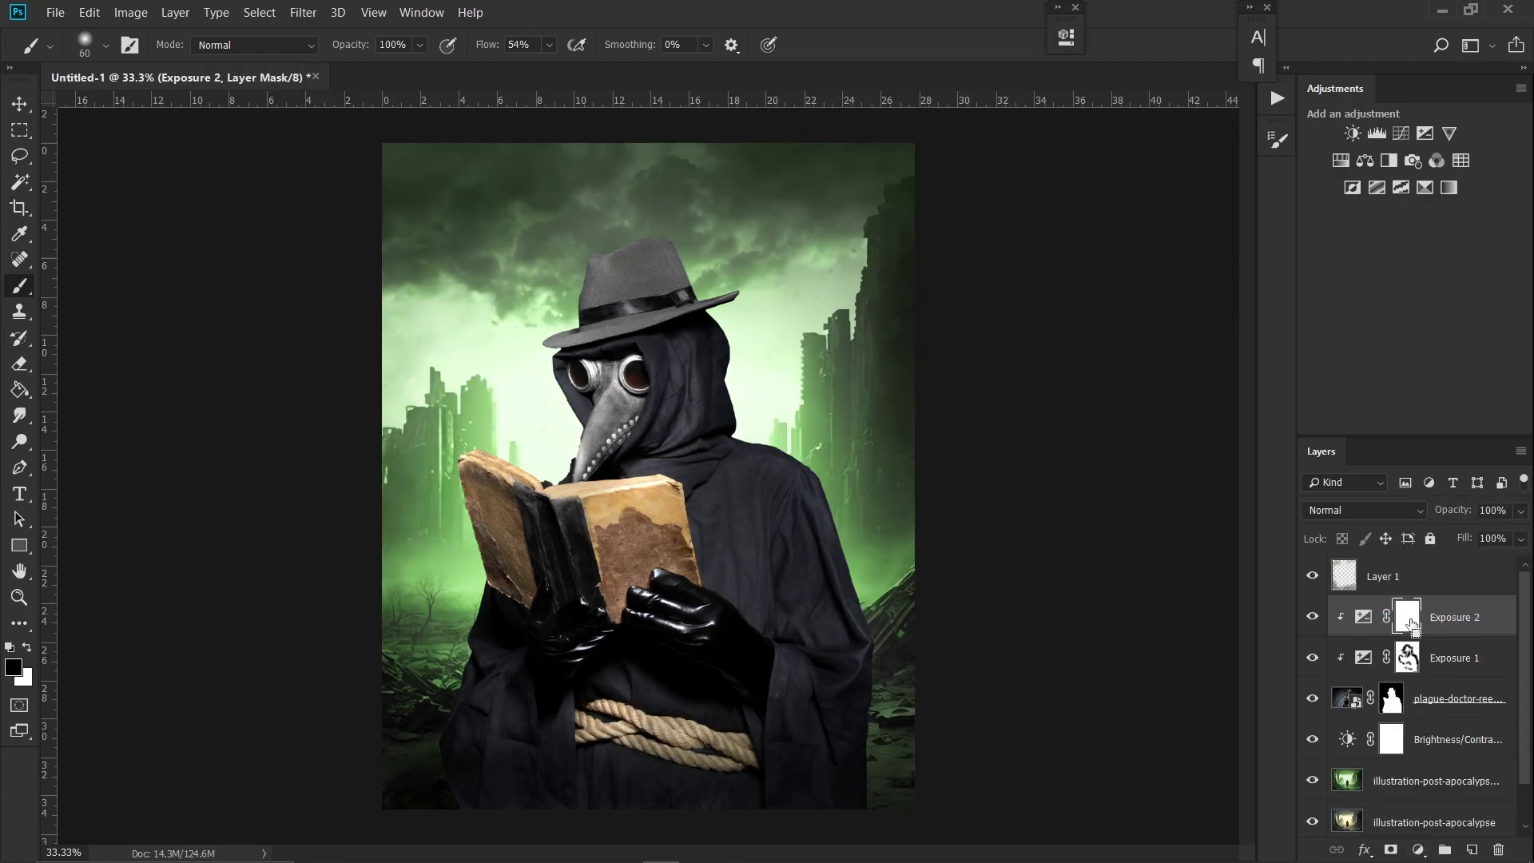
key(ctrl+i)
scroll(558, 370, up, 3)
scroll(540, 372, up, 1)
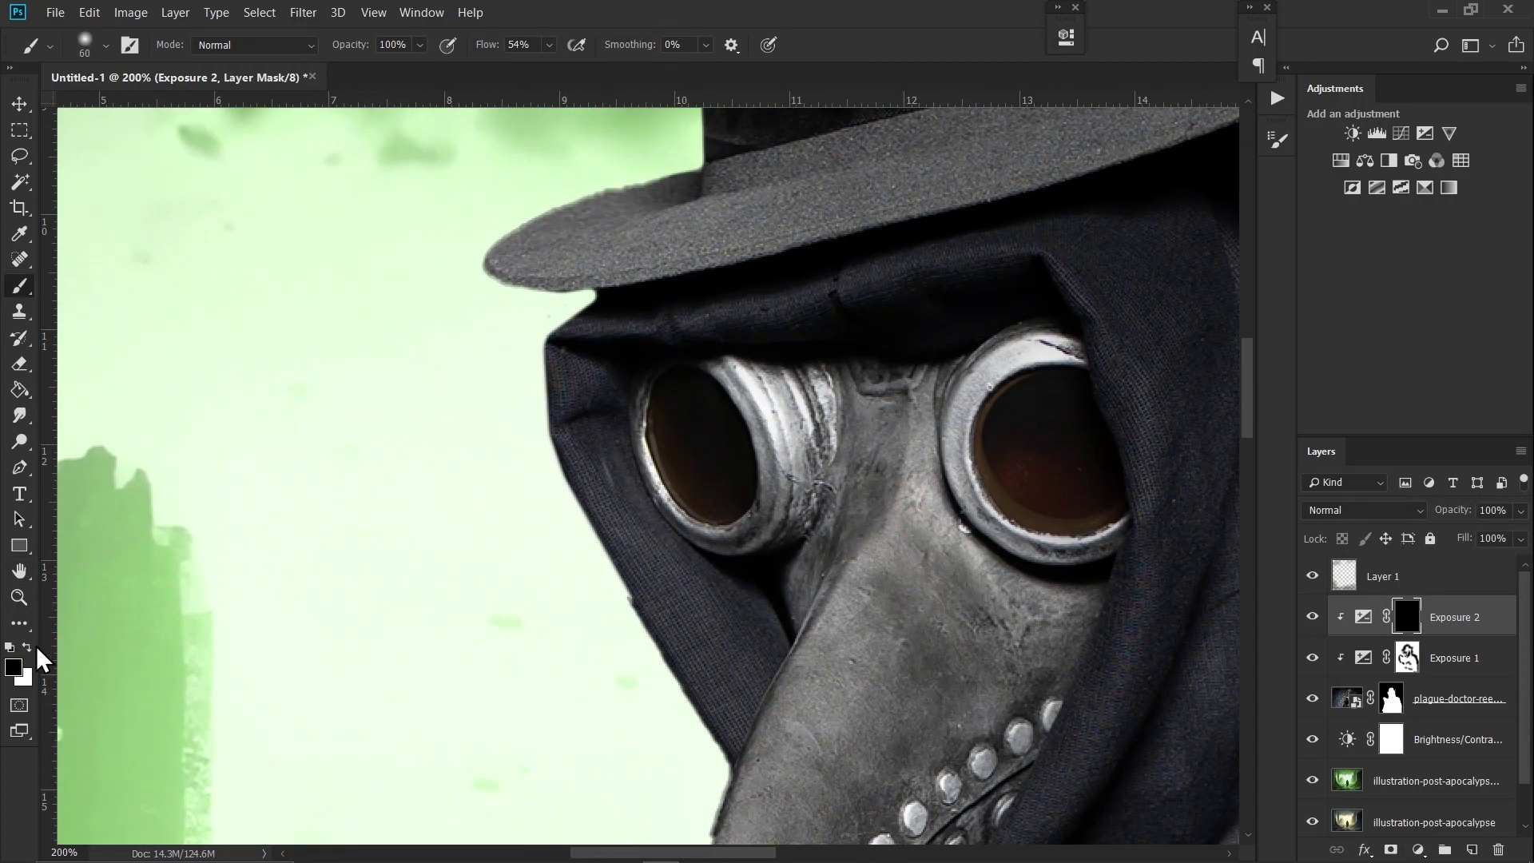
scroll(512, 479, up, 3)
scroll(544, 384, up, 4)
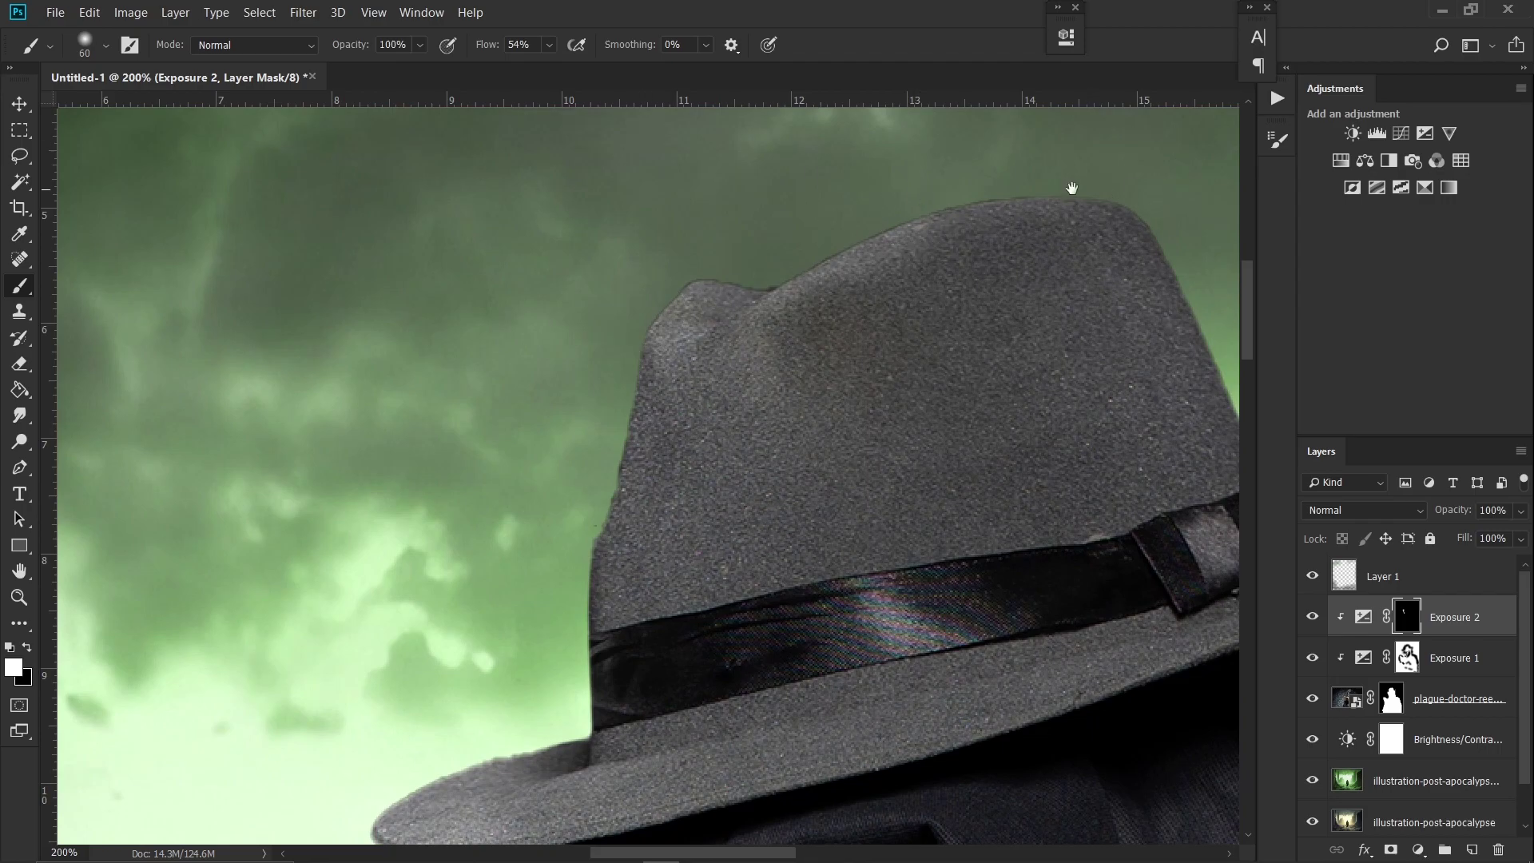
drag(1072, 188, 503, 120)
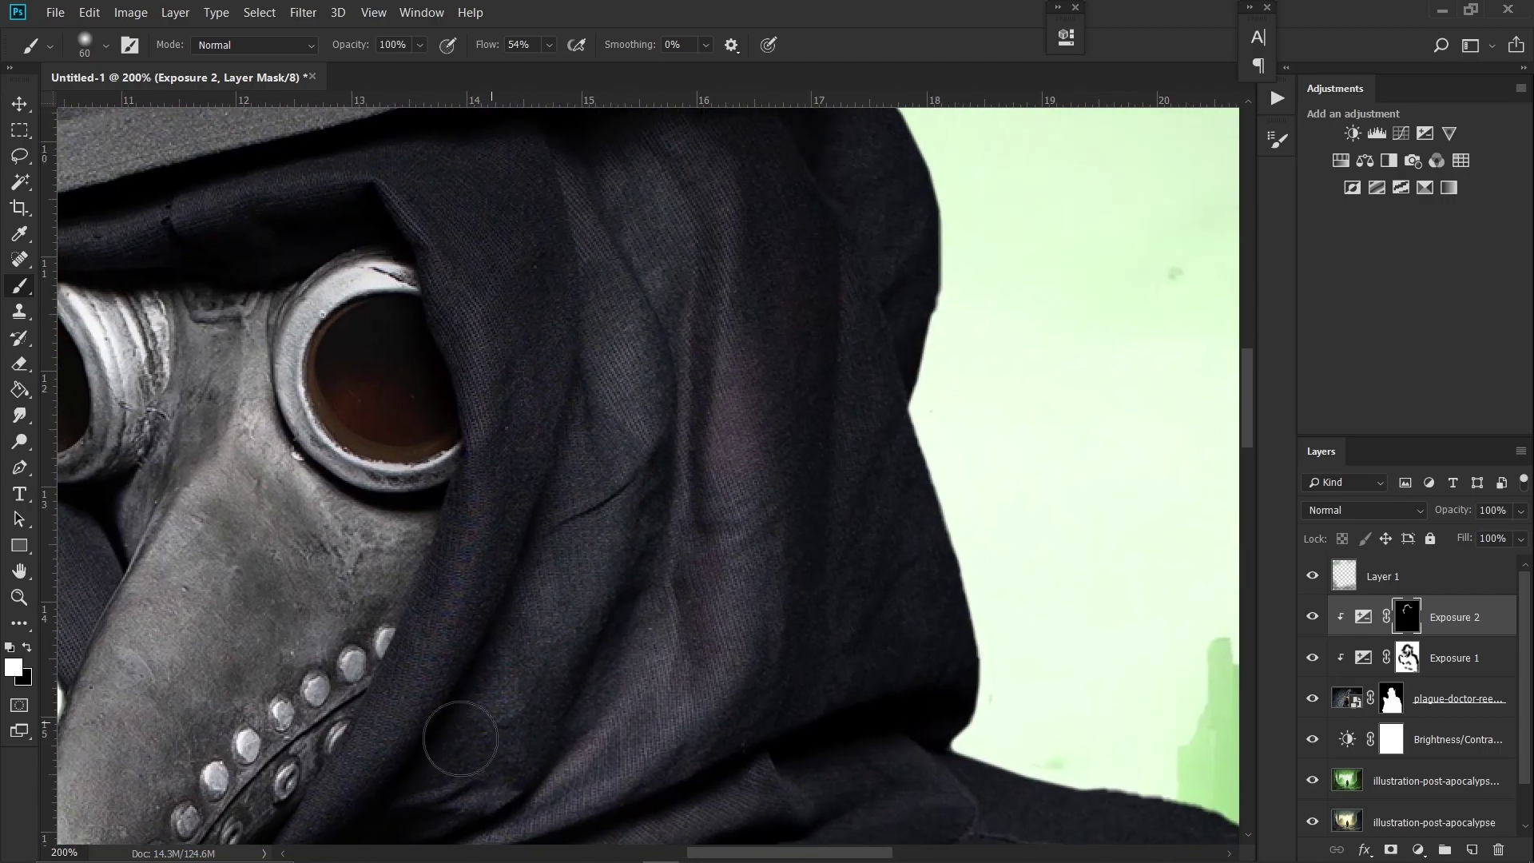
Step: Zoom in and toggle the figure's visibility to check edges, then target its mask for cleanup
scroll(460, 739, down, 2)
scroll(460, 738, left, 3)
scroll(320, 720, up, 3)
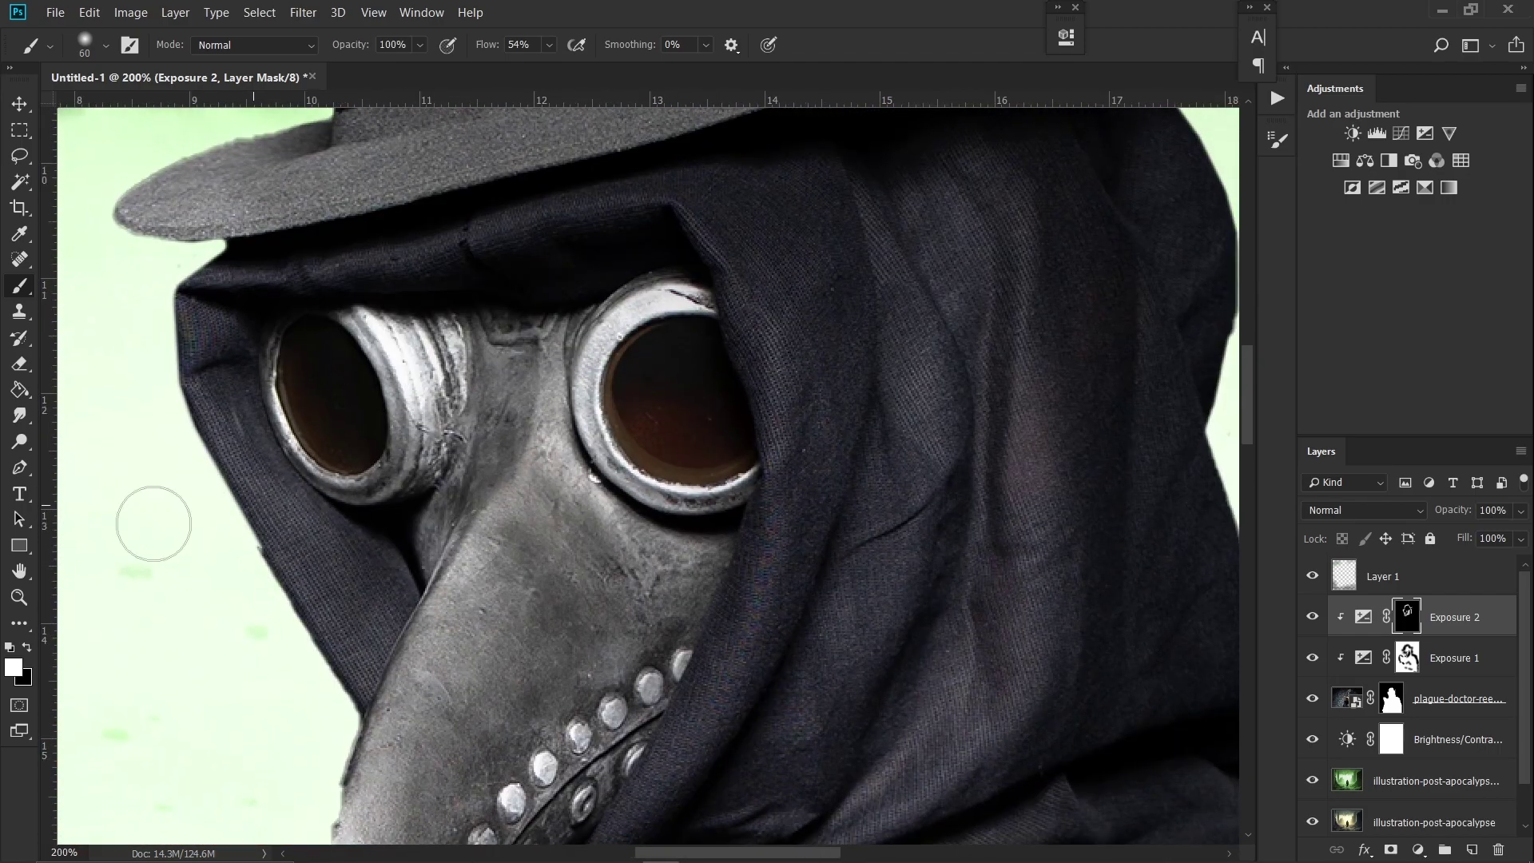
key(z)
drag(153, 524, 530, 507)
click(1313, 698)
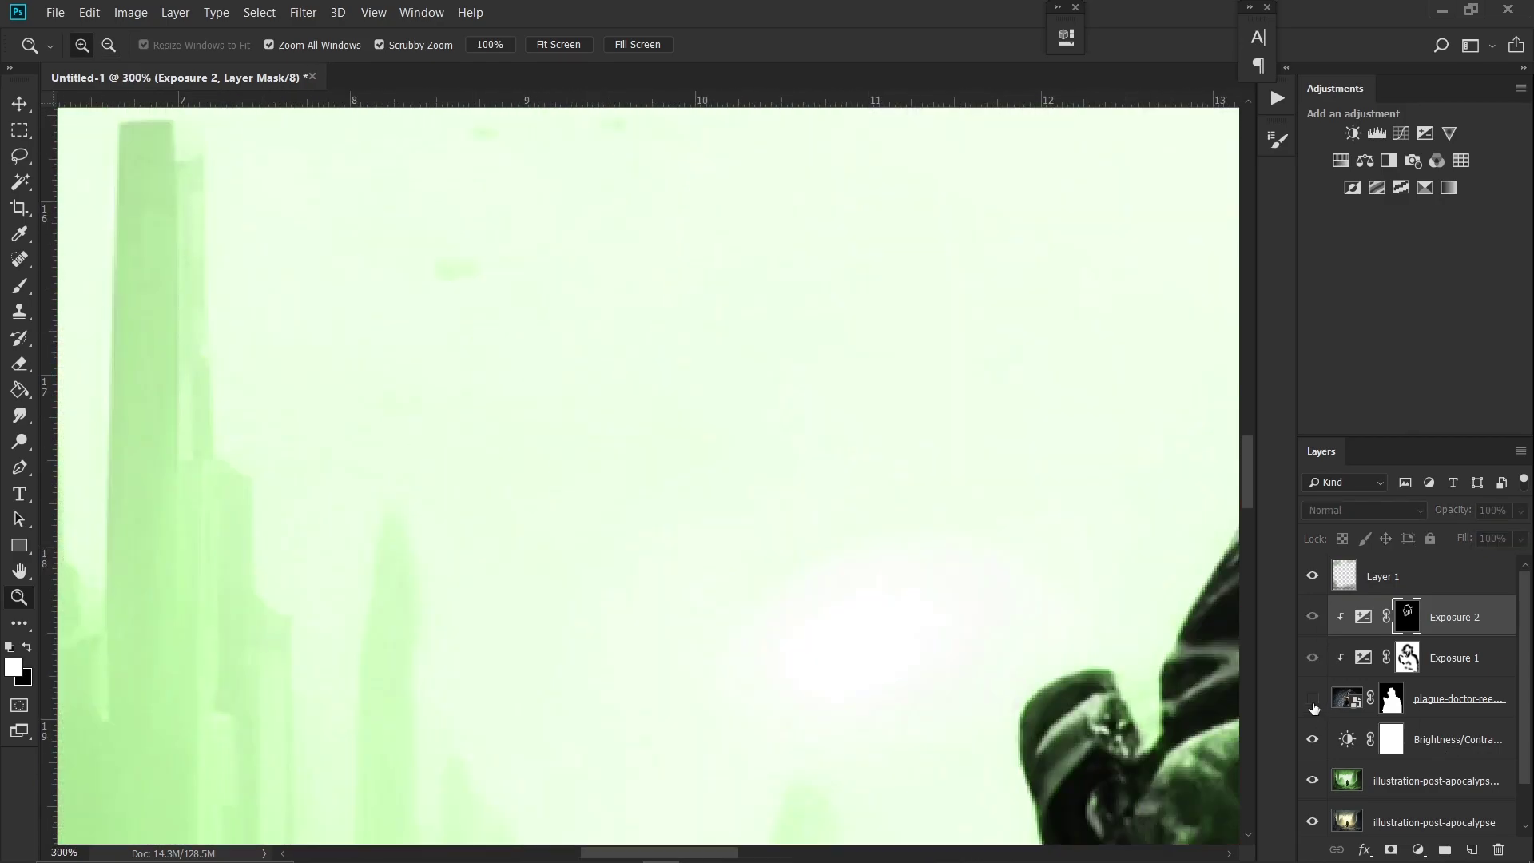
click(1391, 698)
key(b)
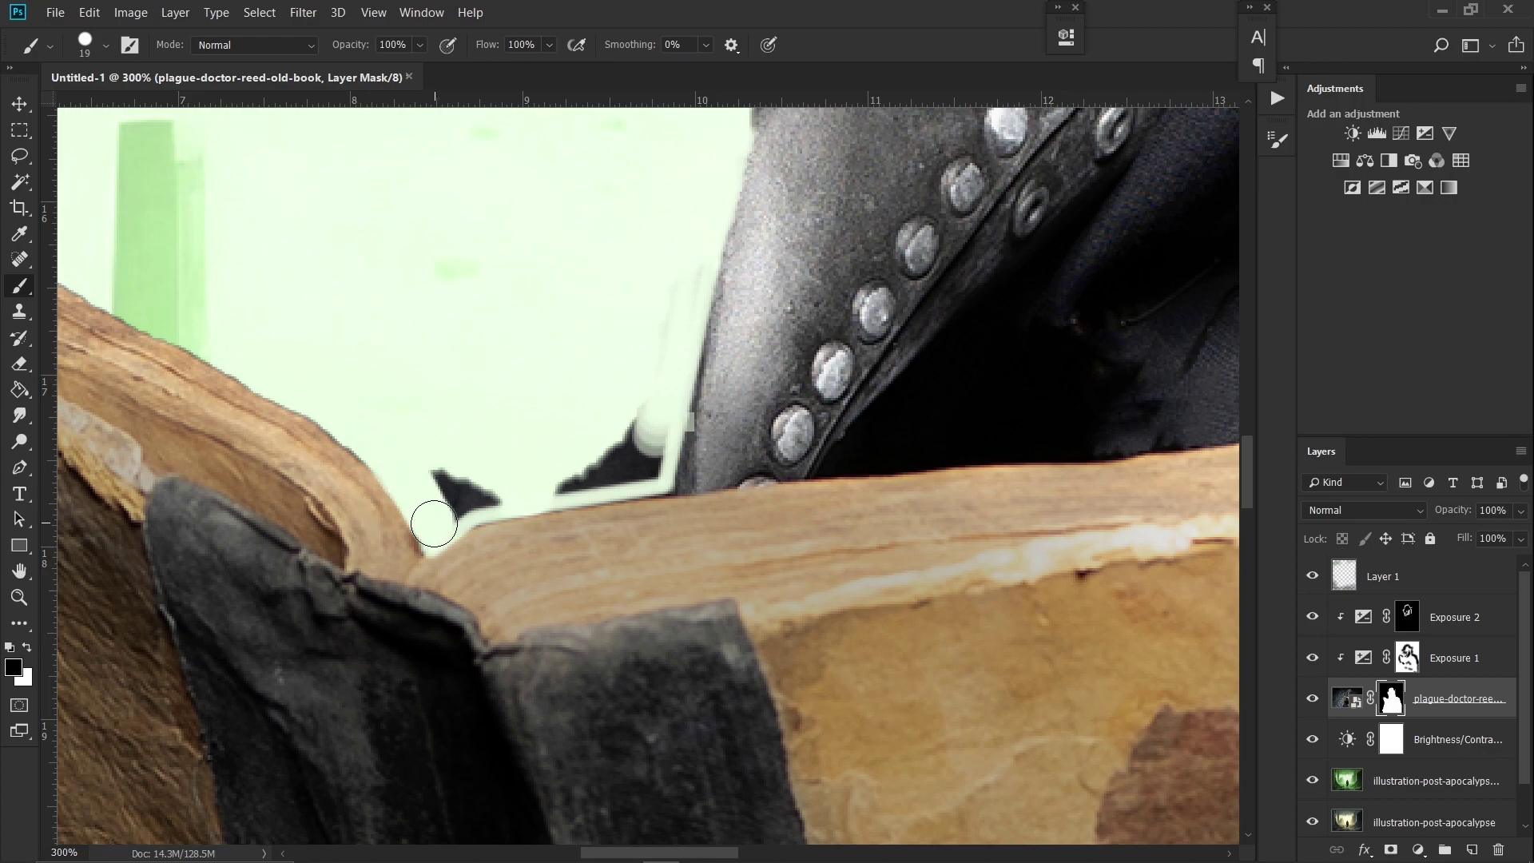
scroll(692, 191, up, 3)
Step: Load the plague doctor's outline as a selection on a new layer and pick dark green 206c05
key(z)
key(ctrl+minus)
key(ctrl+minus)
key(ctrl+minus)
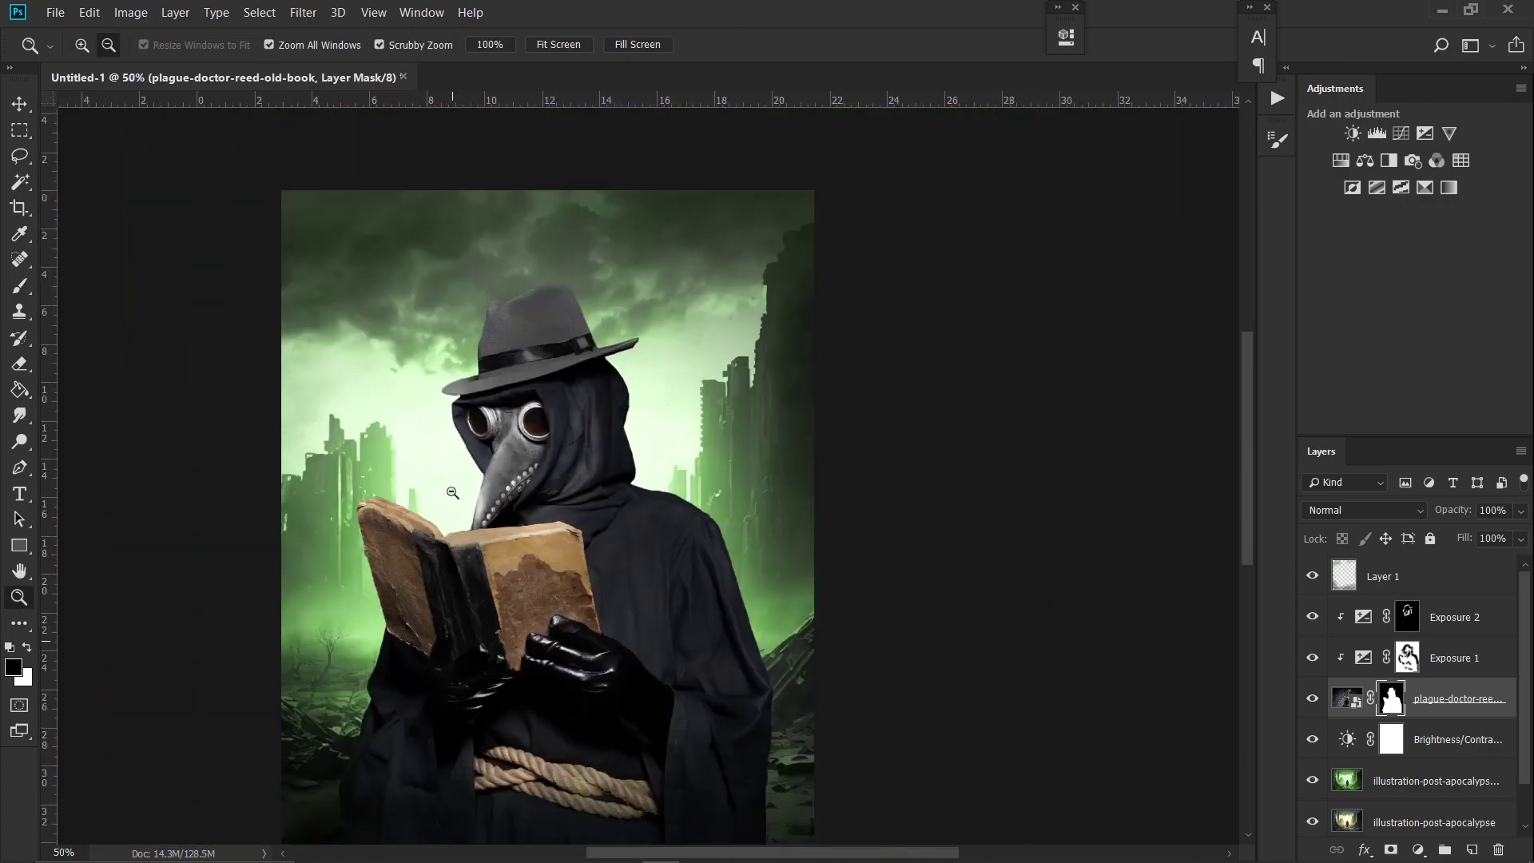
click(1459, 601)
ctrl+click(1391, 699)
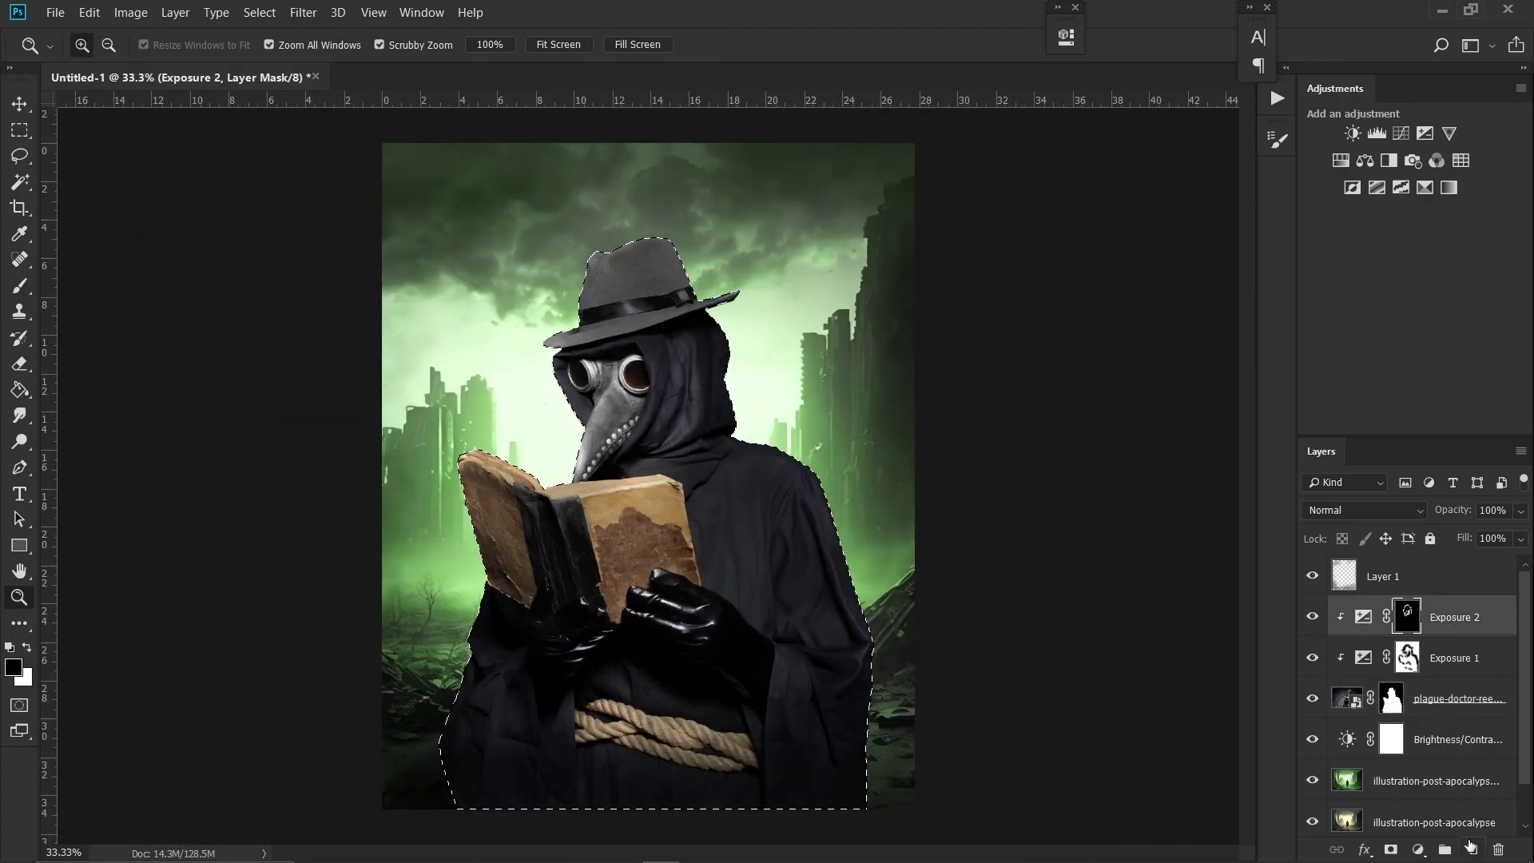
click(1470, 849)
key(i)
click(821, 415)
click(12, 668)
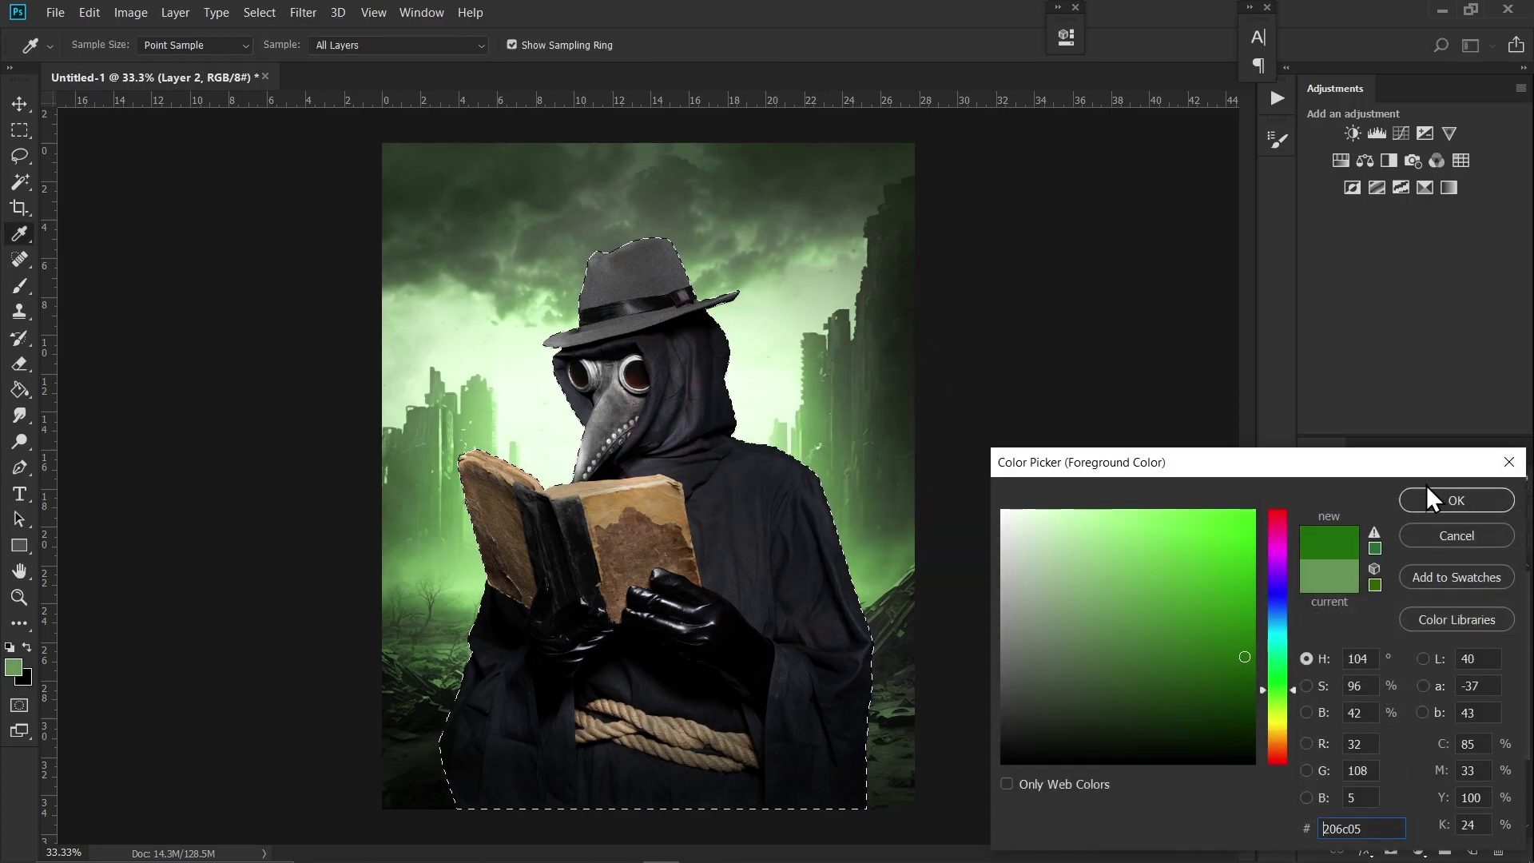
click(1456, 500)
Step: Clip the layer to the figure, set it to Overlay, and paint green over the robe
key(b)
click(1364, 510)
click(1351, 263)
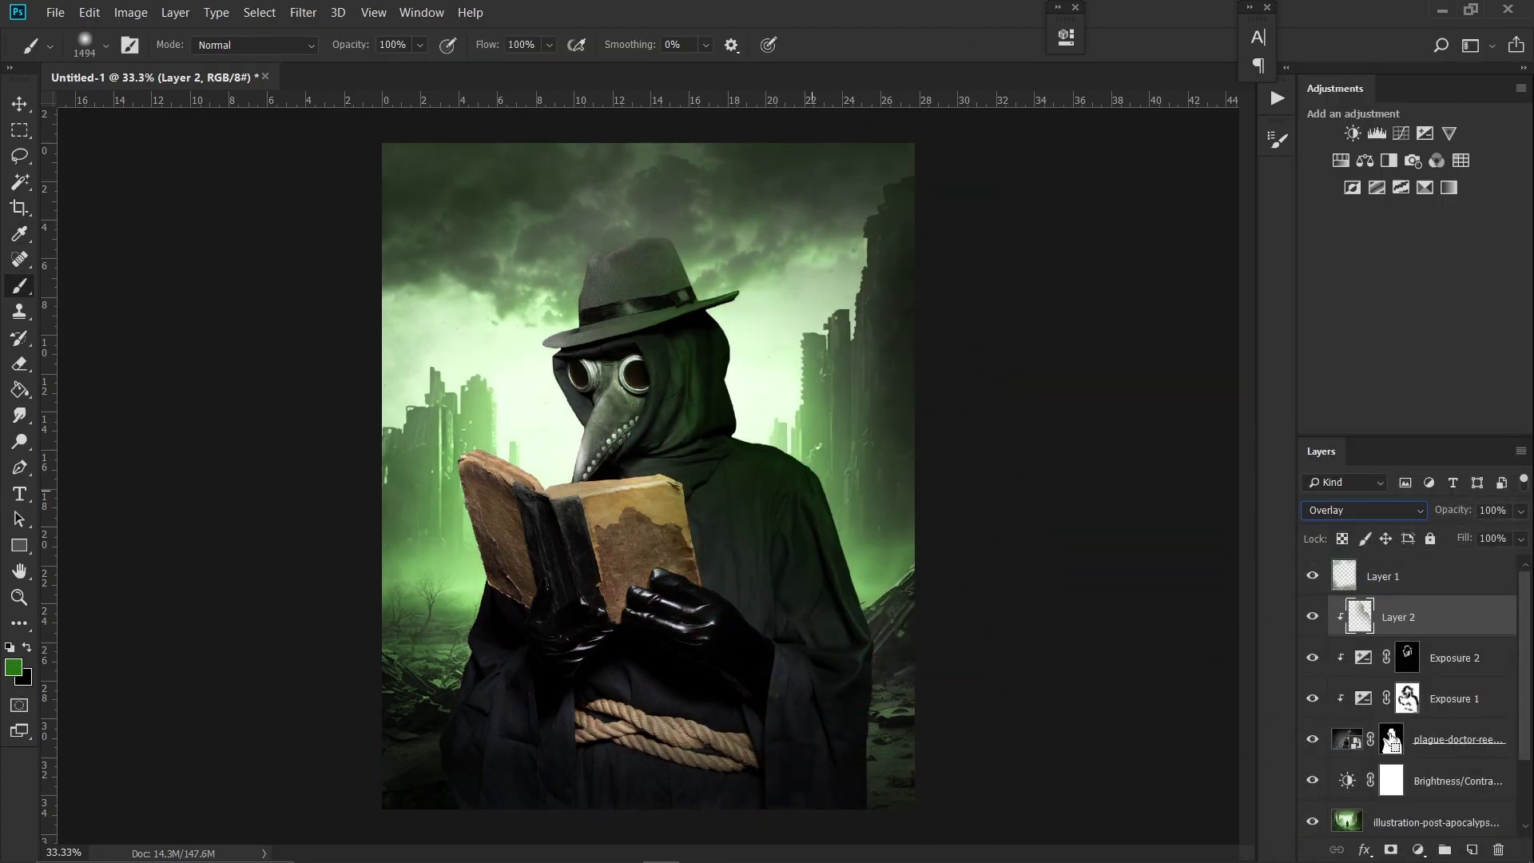
key(bracketleft)
key(bracketleft)
key(bracketleft)
drag(1027, 702, 387, 531)
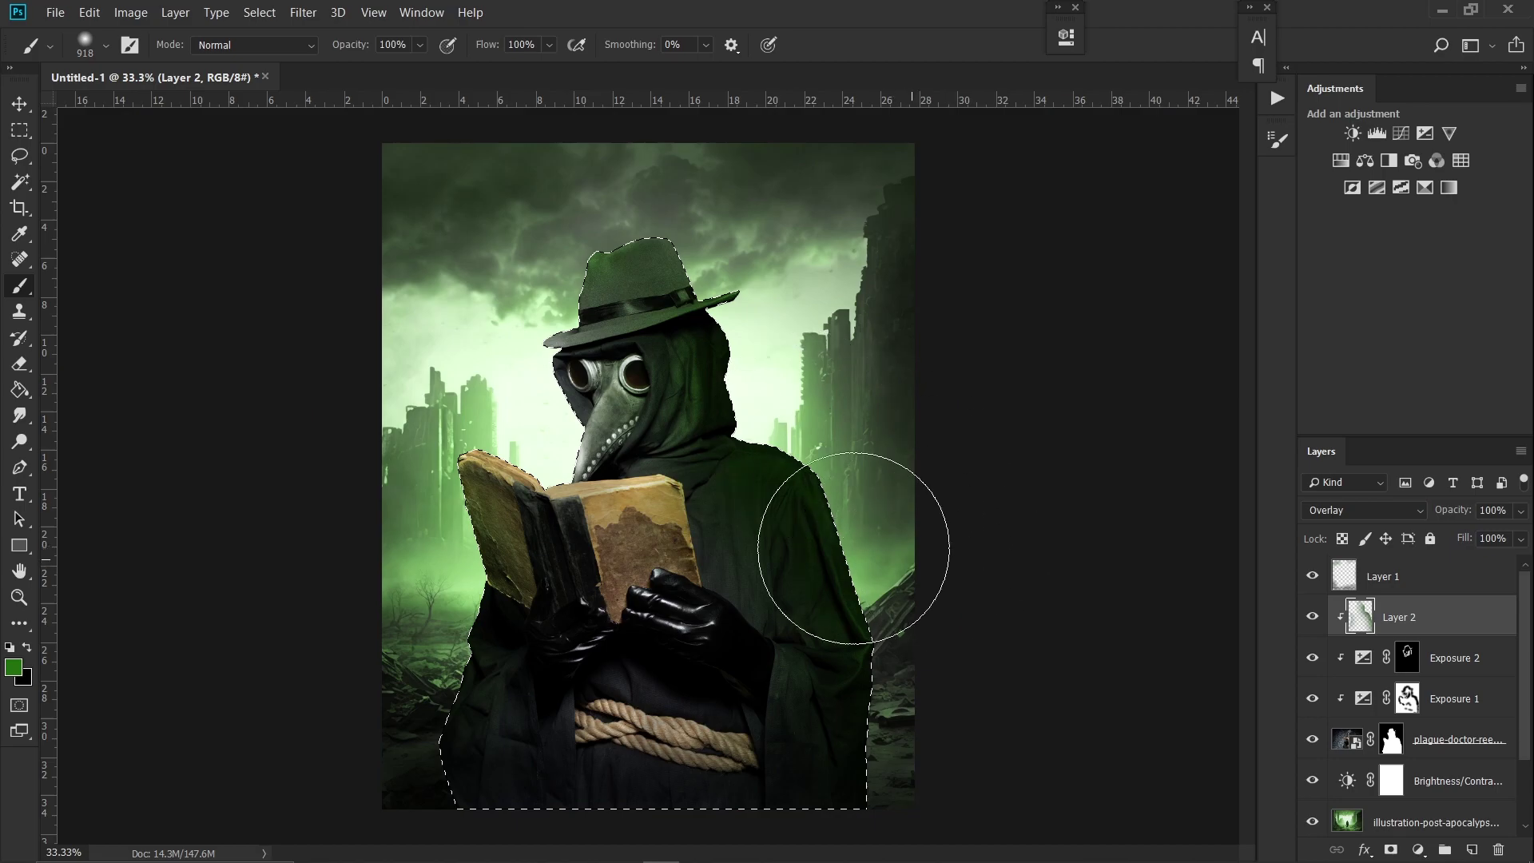
key(ctrl+d)
key(e)
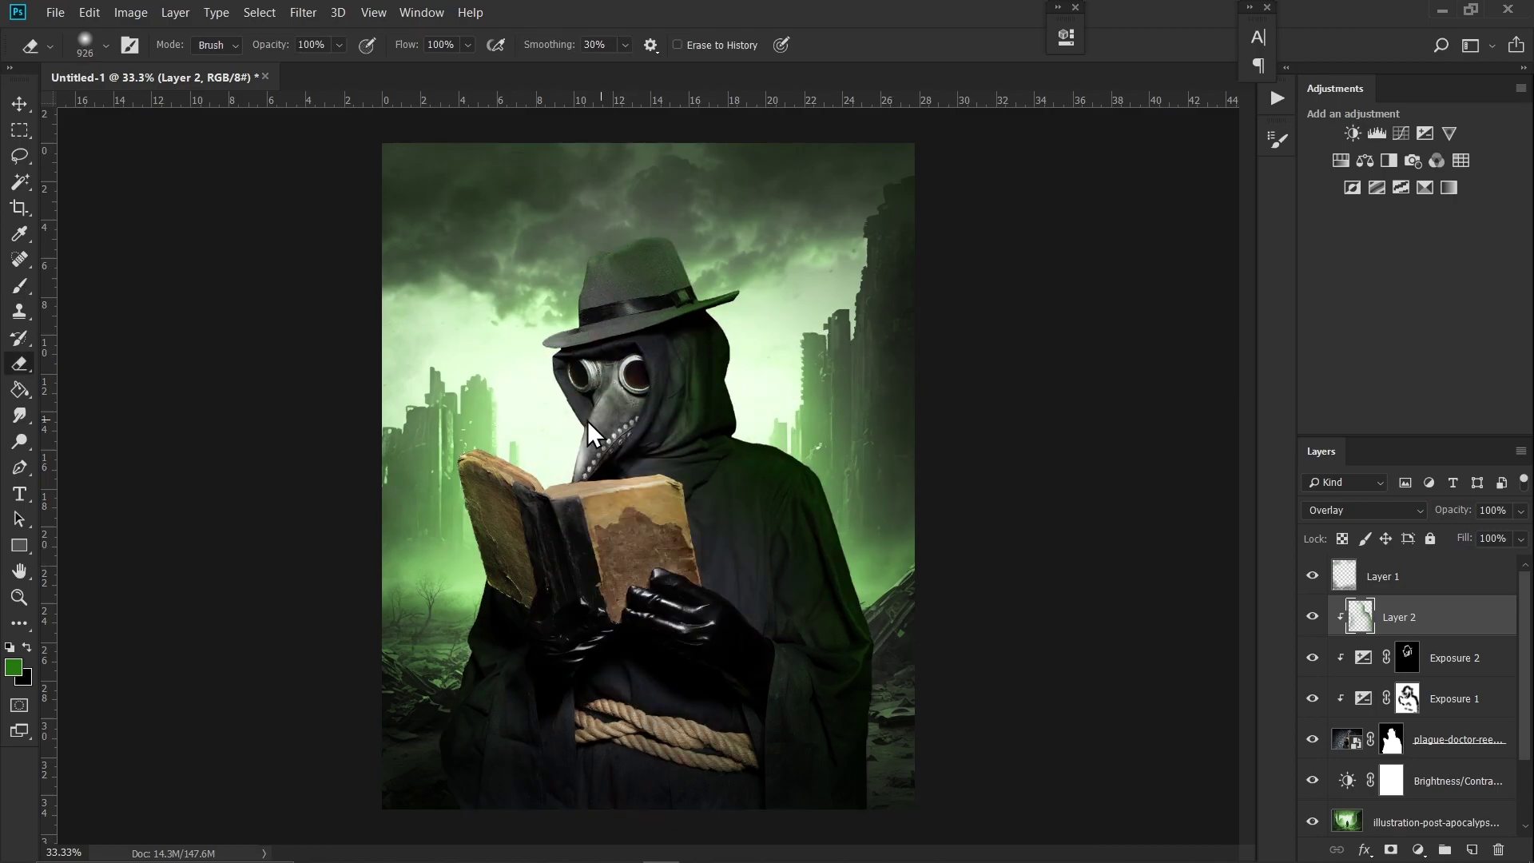
Step: On a new layer, paint soft green strokes along the figure's right side, blended as Linear Dodge (Add)
click(1406, 576)
click(1472, 849)
key(b)
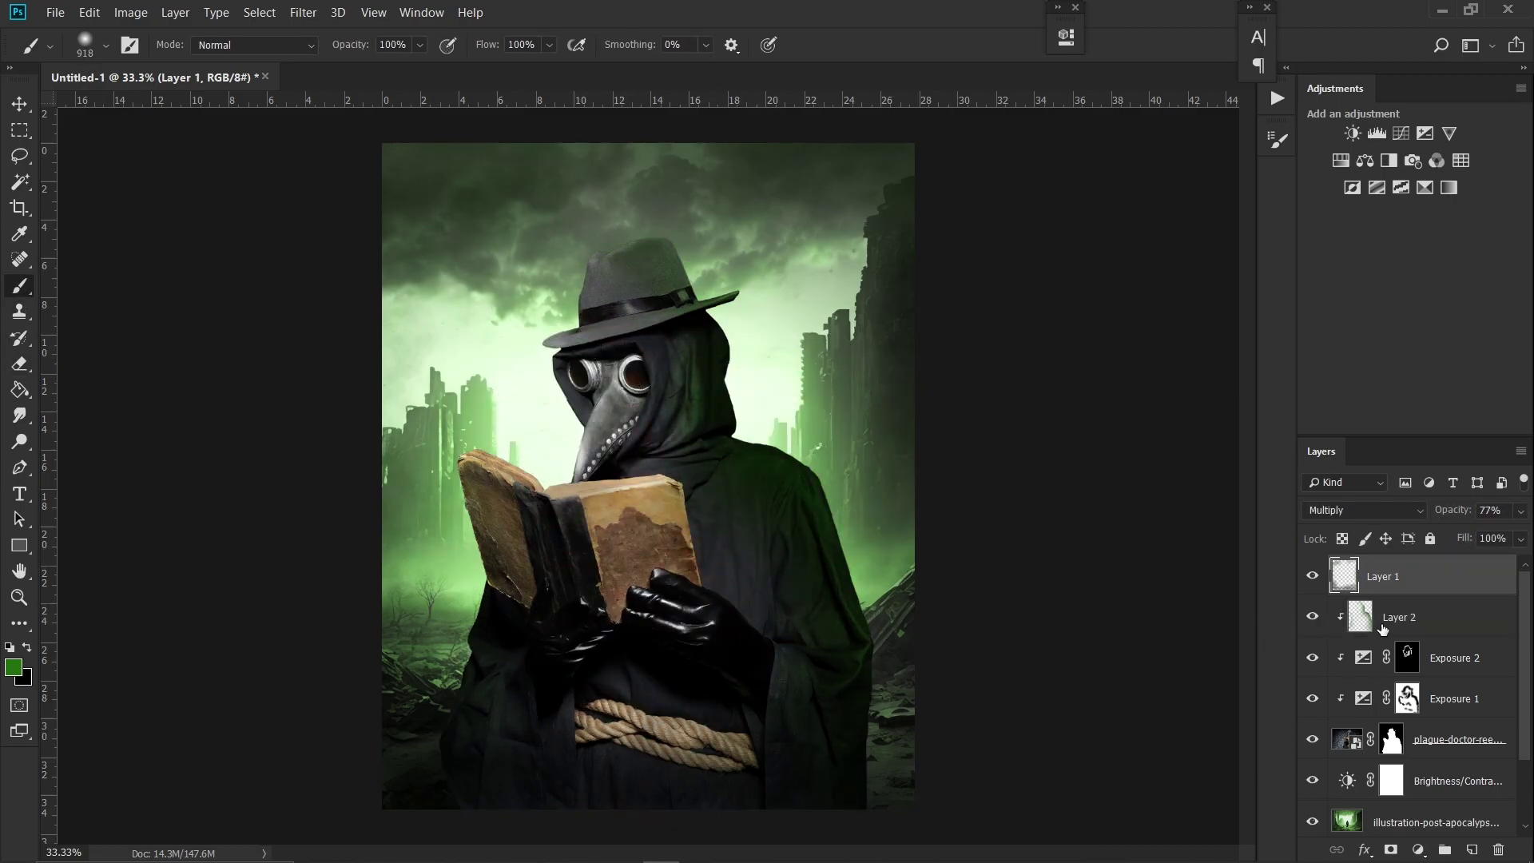
right_click(831, 328)
double_click(991, 623)
alt+click(628, 463)
click(13, 667)
click(1456, 496)
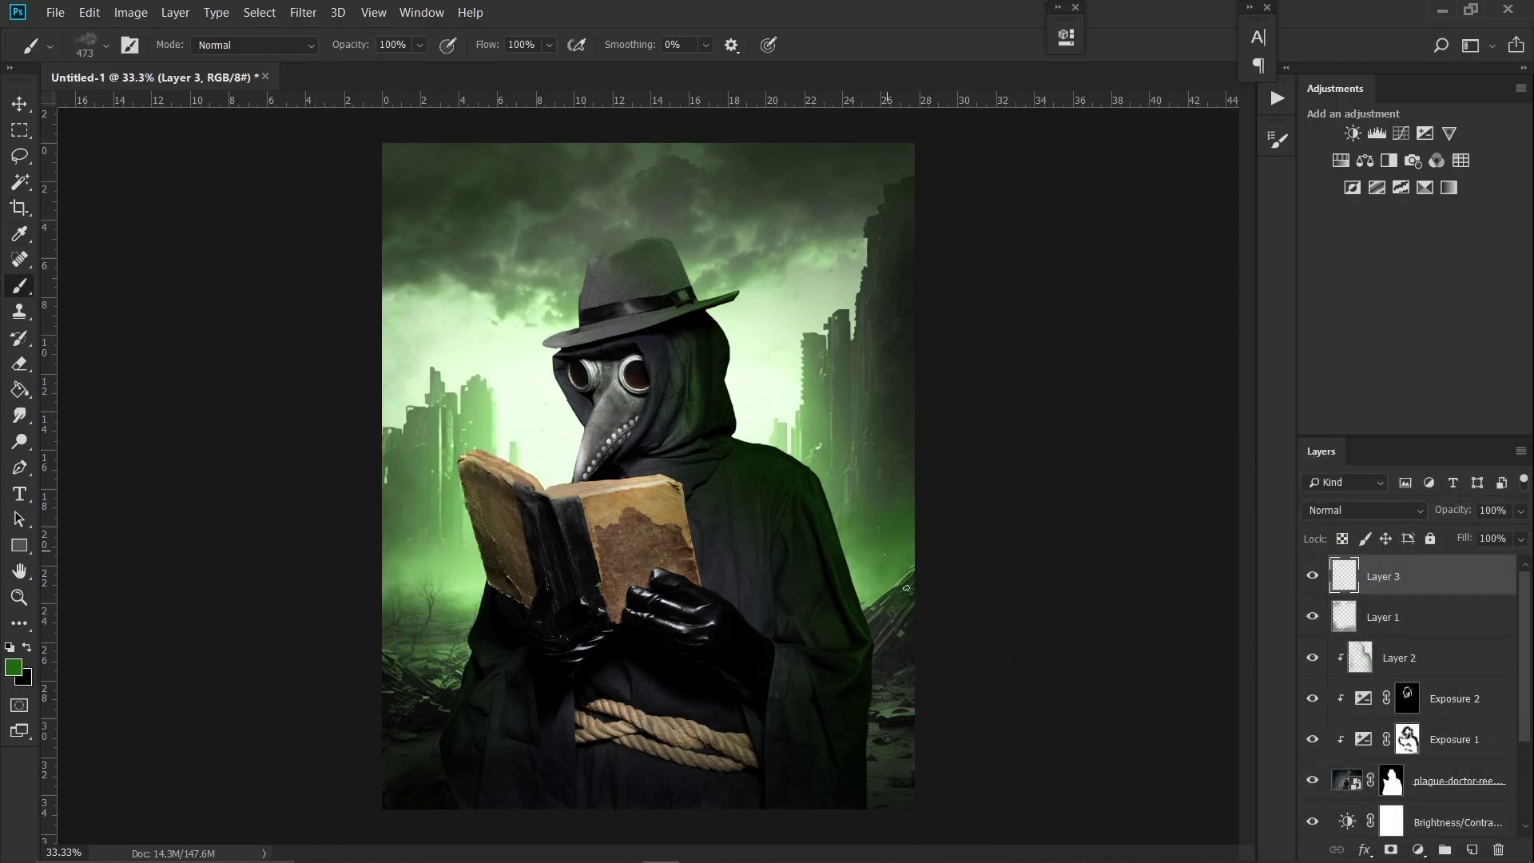
drag(832, 479, 447, 448)
drag(416, 559, 760, 319)
click(1363, 510)
click(1342, 213)
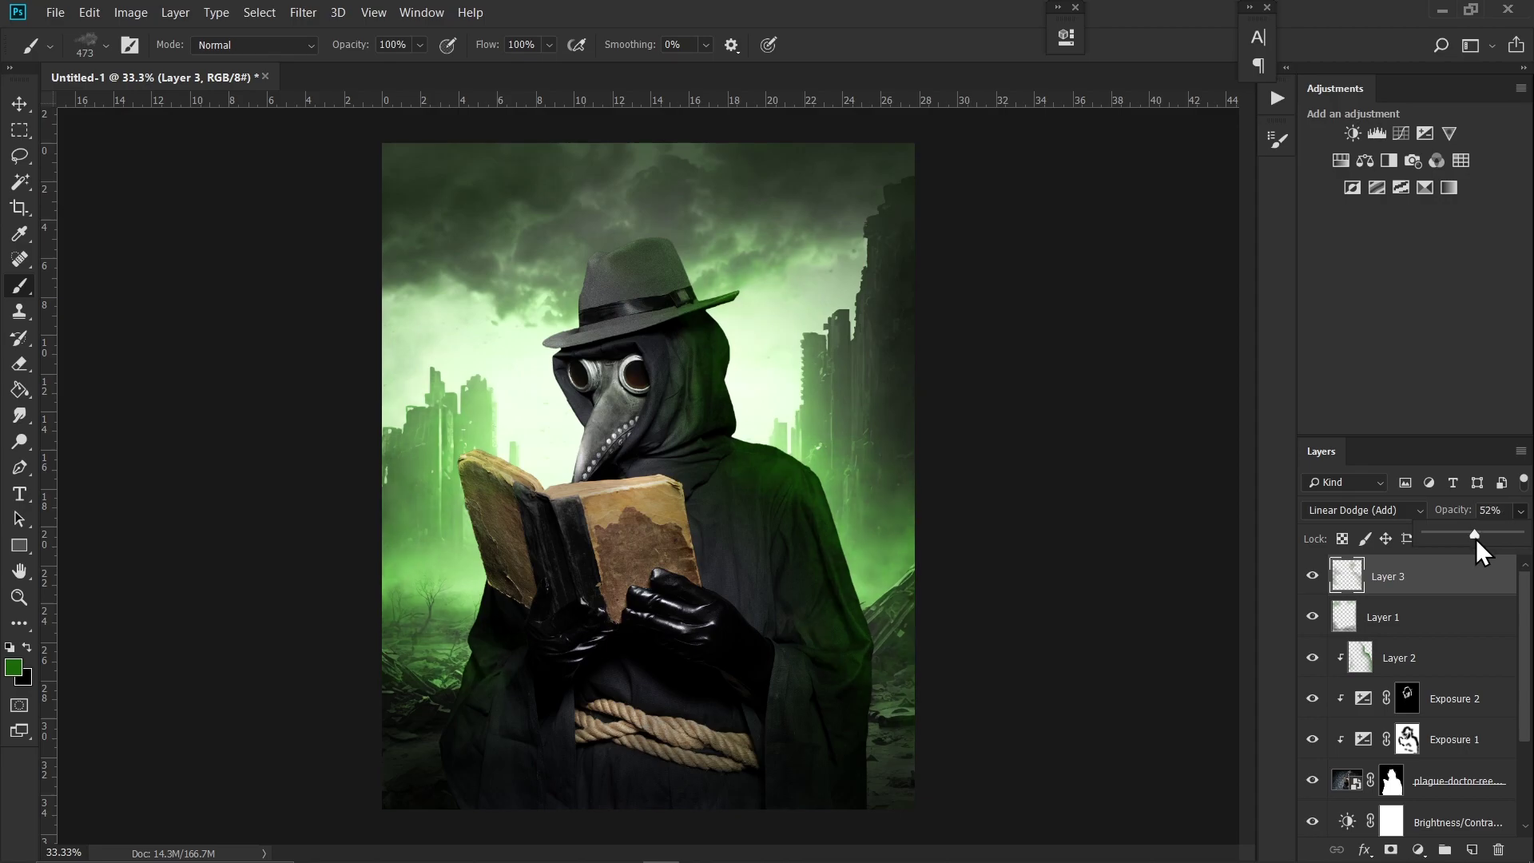
Step: Darken the background edges on a new layer above the city, then add another layer at 72% opacity
scroll(1430, 719, down, 3)
click(1431, 775)
click(1430, 733)
key(ctrl+shift+alt+n)
click(947, 544)
drag(447, 615, 402, 661)
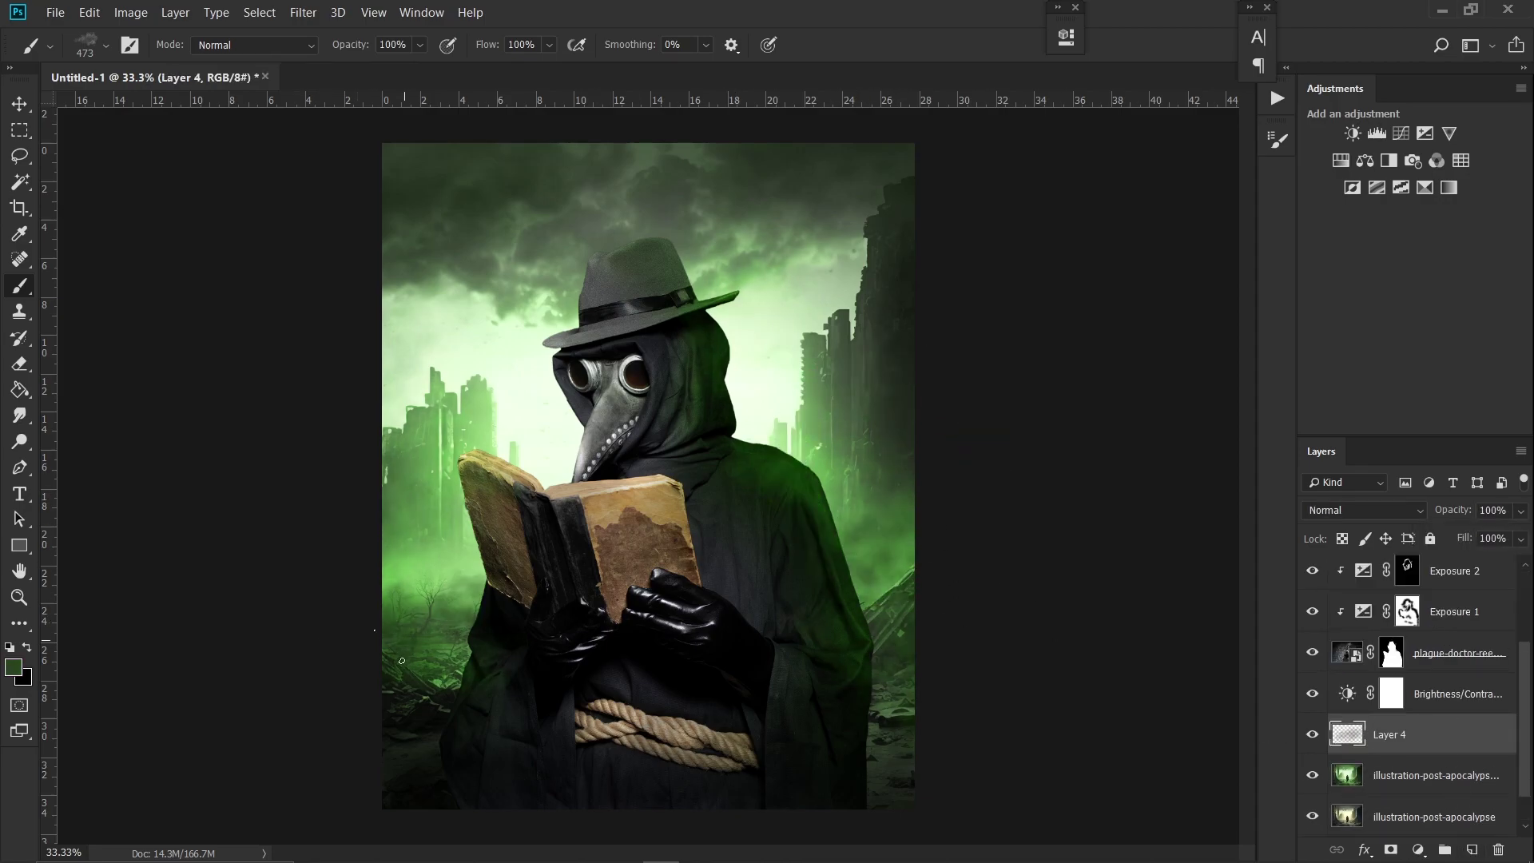
key(ctrl+shift+alt+n)
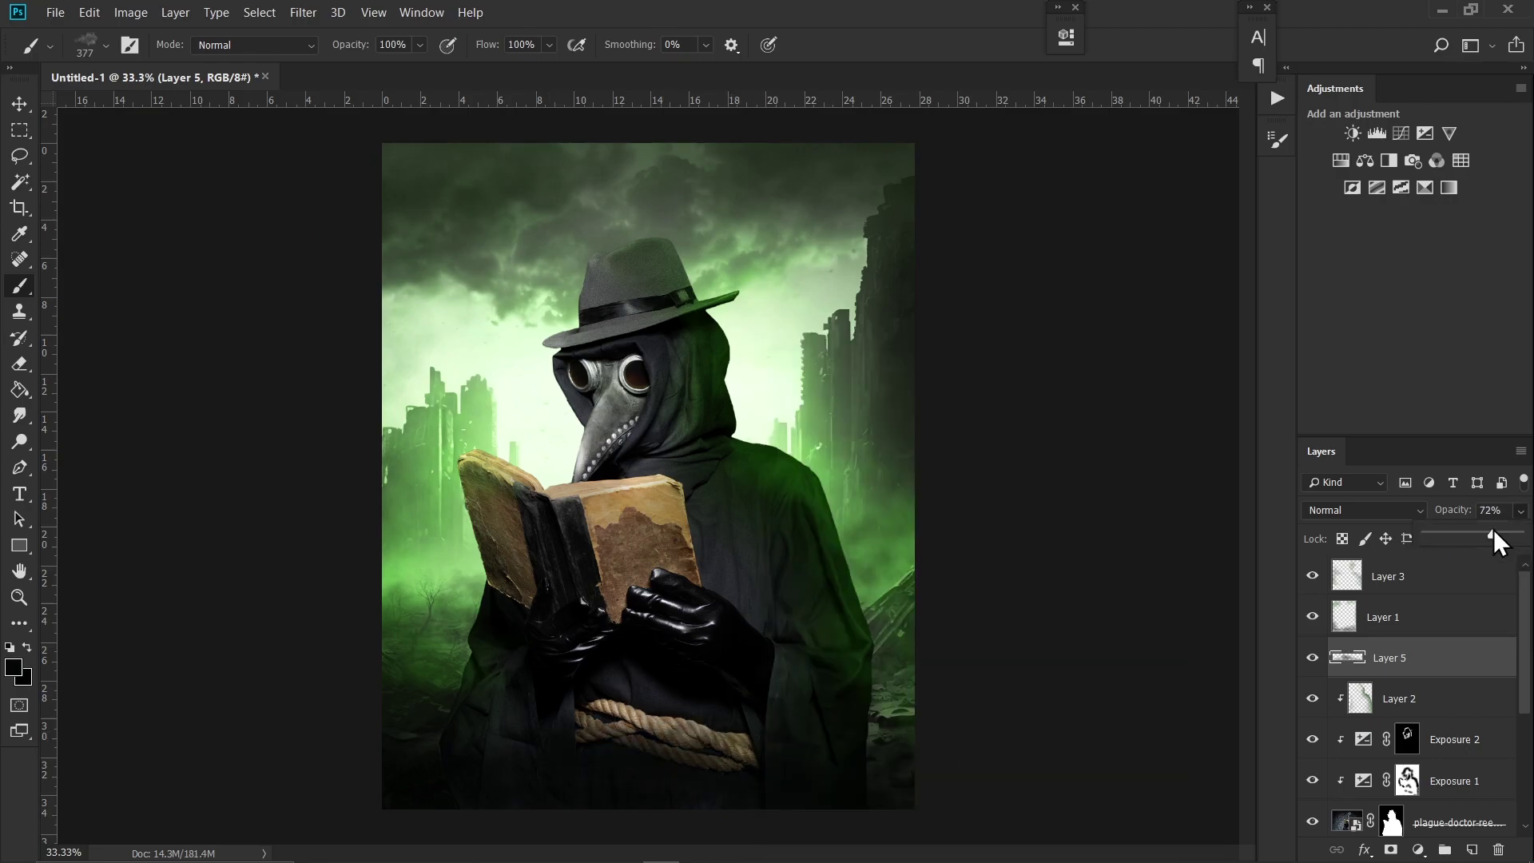
scroll(1430, 663, down, 3)
click(1438, 658)
click(1459, 701)
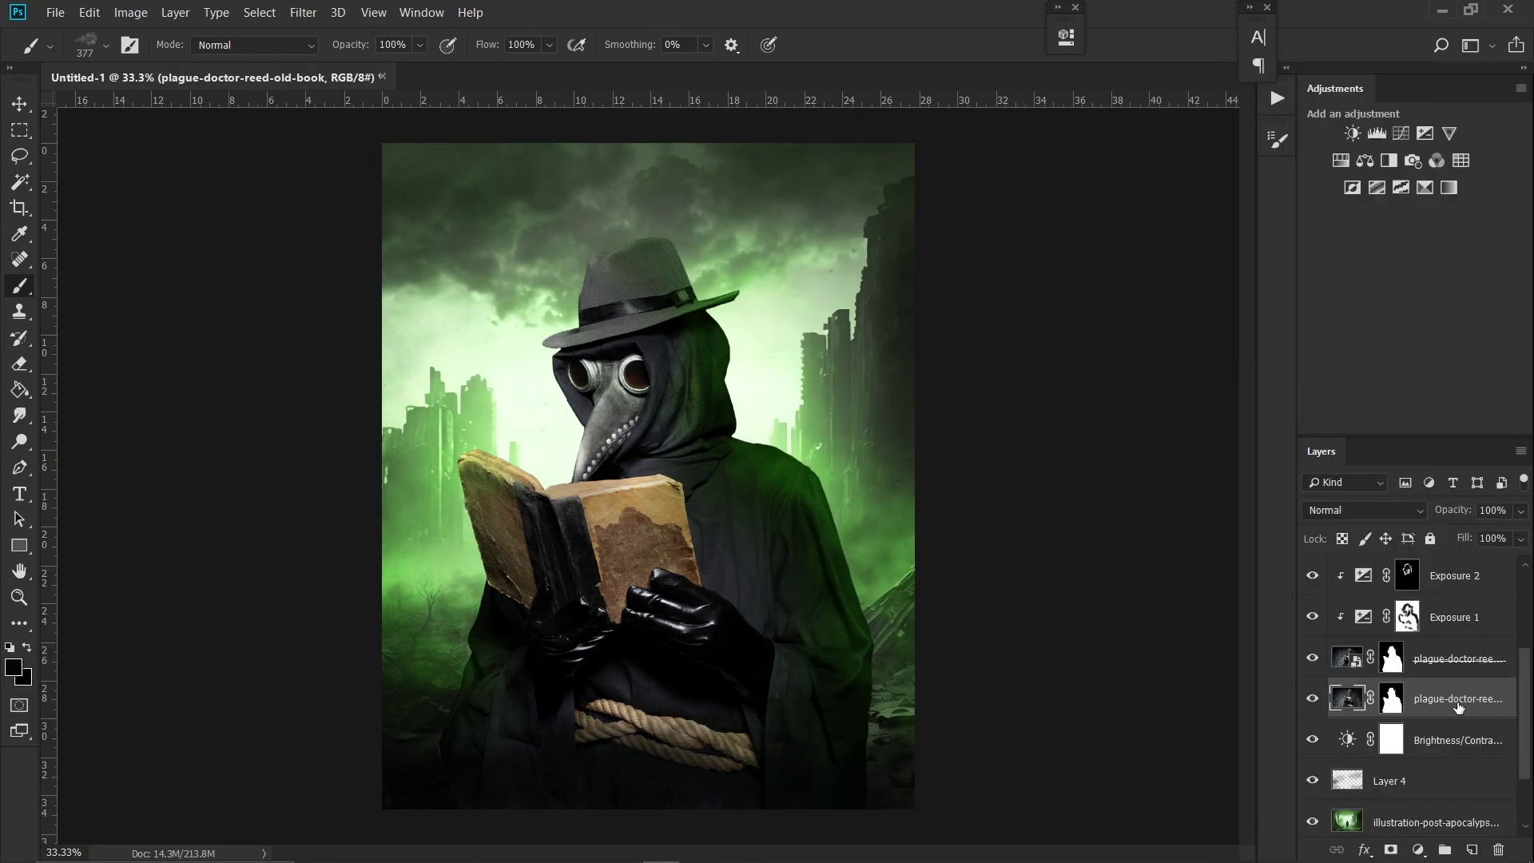
Step: Apply the plague doctor's layer mask and duplicate the figure onto a layer near the top
right_click(1458, 706)
click(1413, 627)
click(20, 155)
key(ctrl+j)
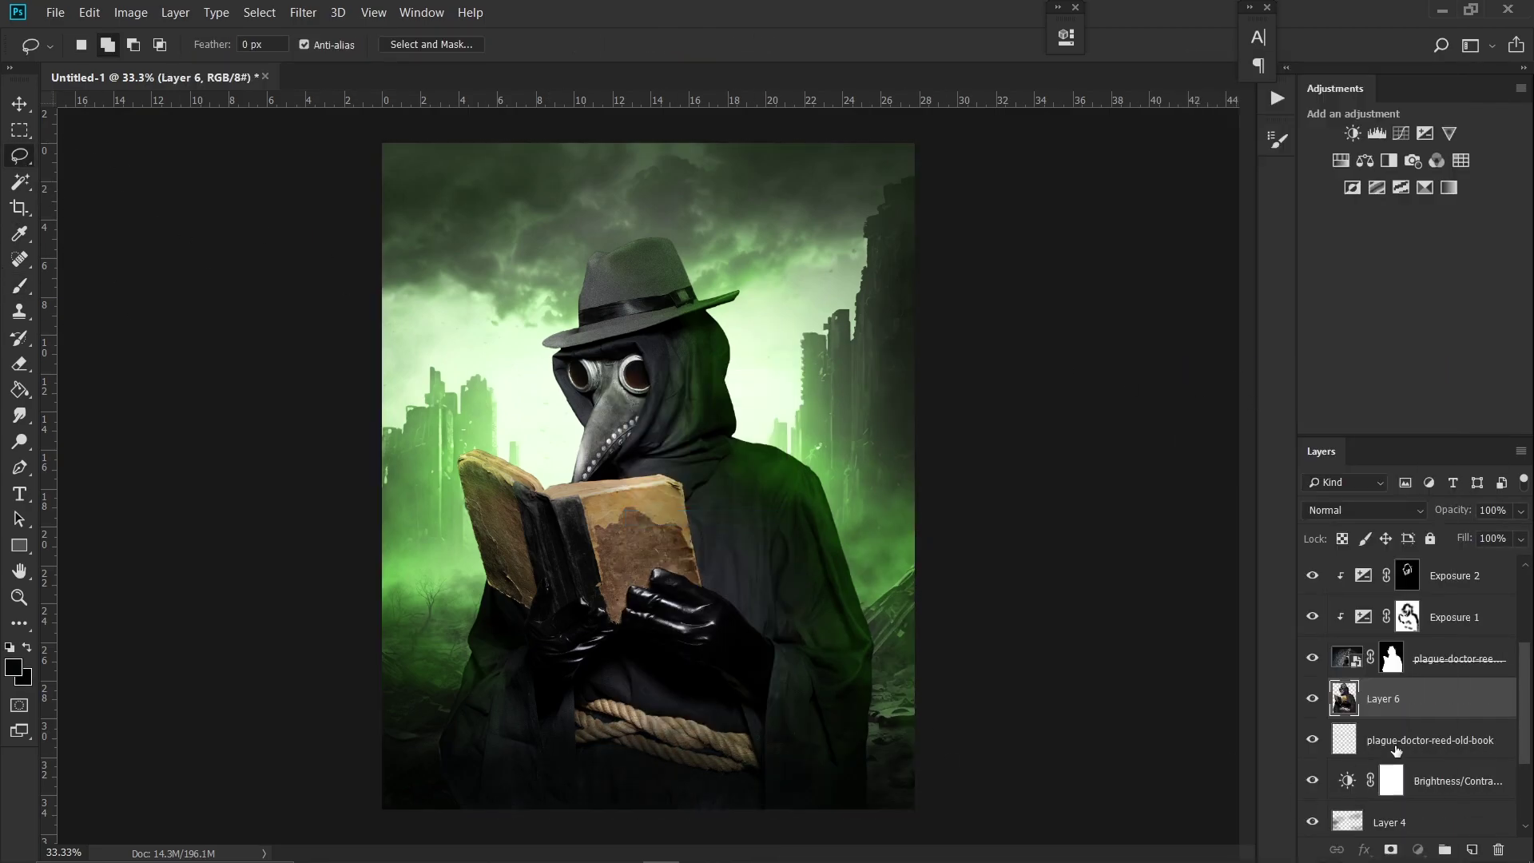
drag(1407, 699, 1372, 576)
Step: Colorize the copy green with Hue 150 and Saturation 25, blended as Color Dodge
key(ctrl+u)
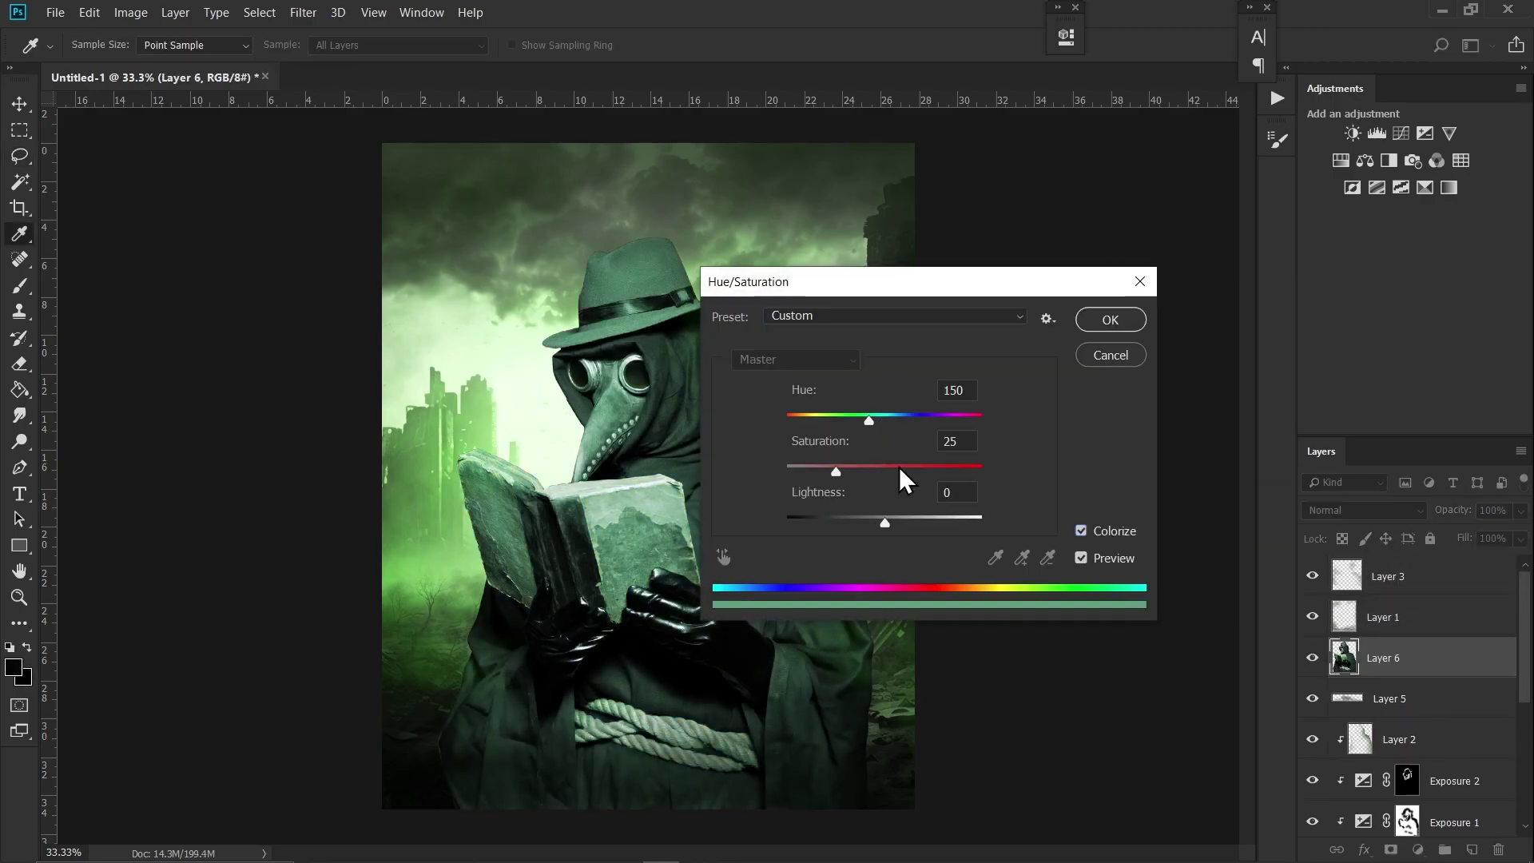
drag(900, 469, 855, 429)
key(Return)
key(shift+alt+a)
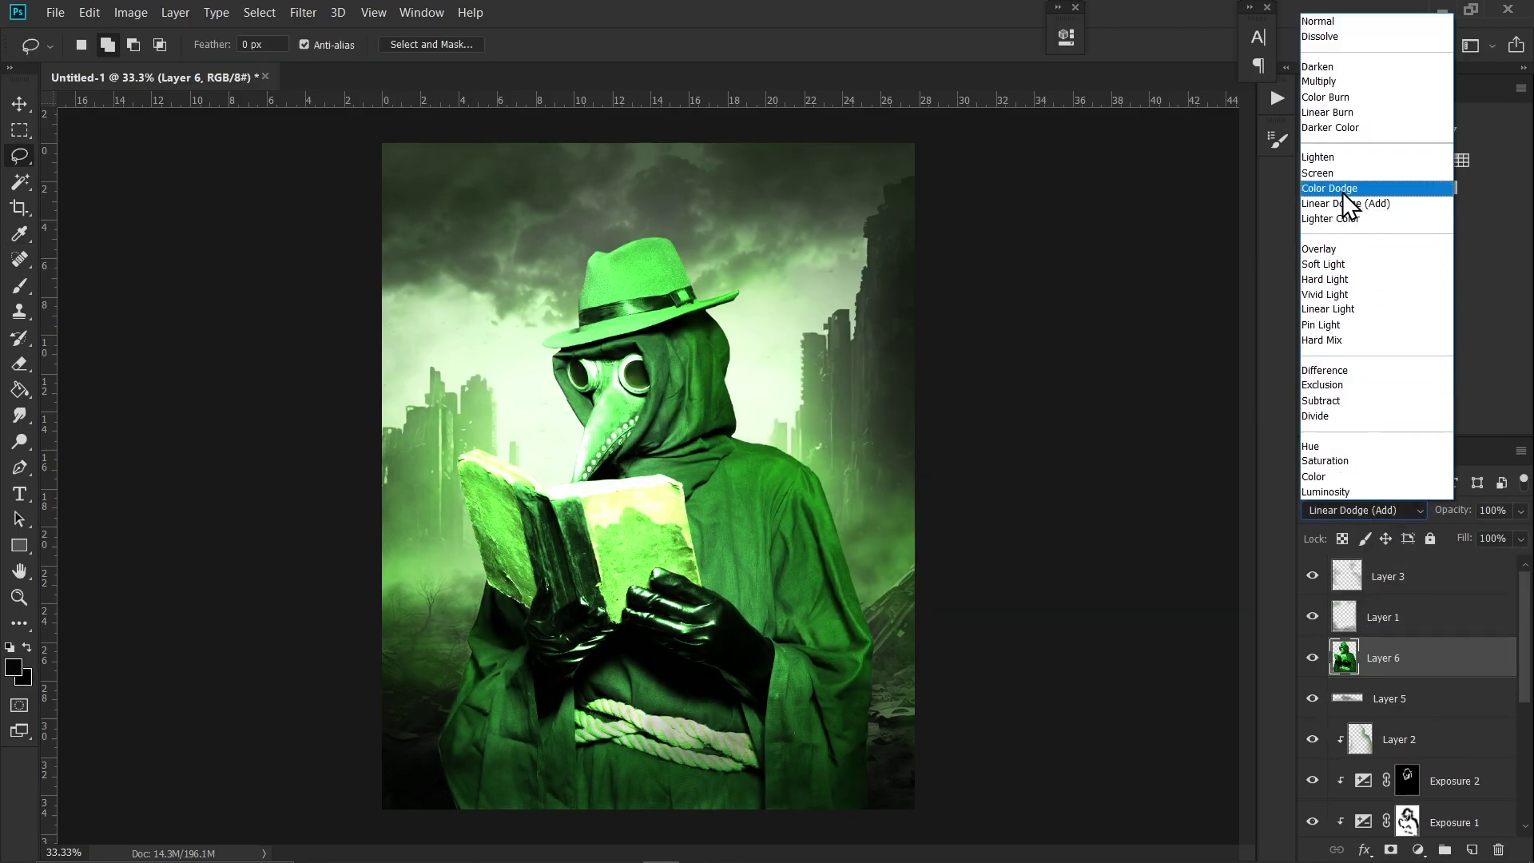
click(1342, 192)
Step: Hide Layer 6 behind a black mask and paint green rim light along the hat's top edge
key(ctrl+i)
key(b)
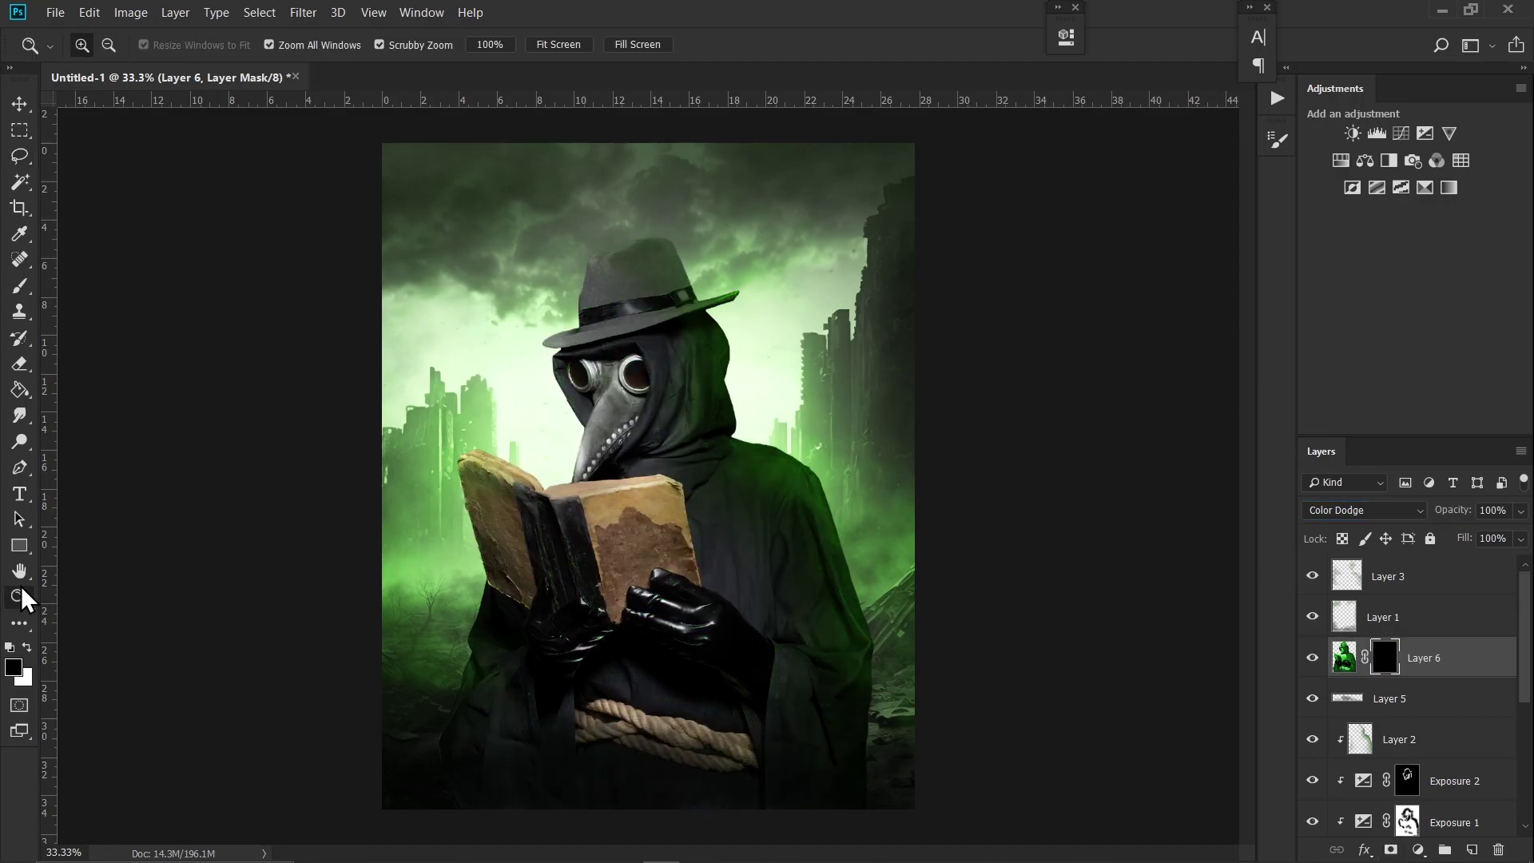
scroll(671, 232, up, 5)
right_click(1138, 537)
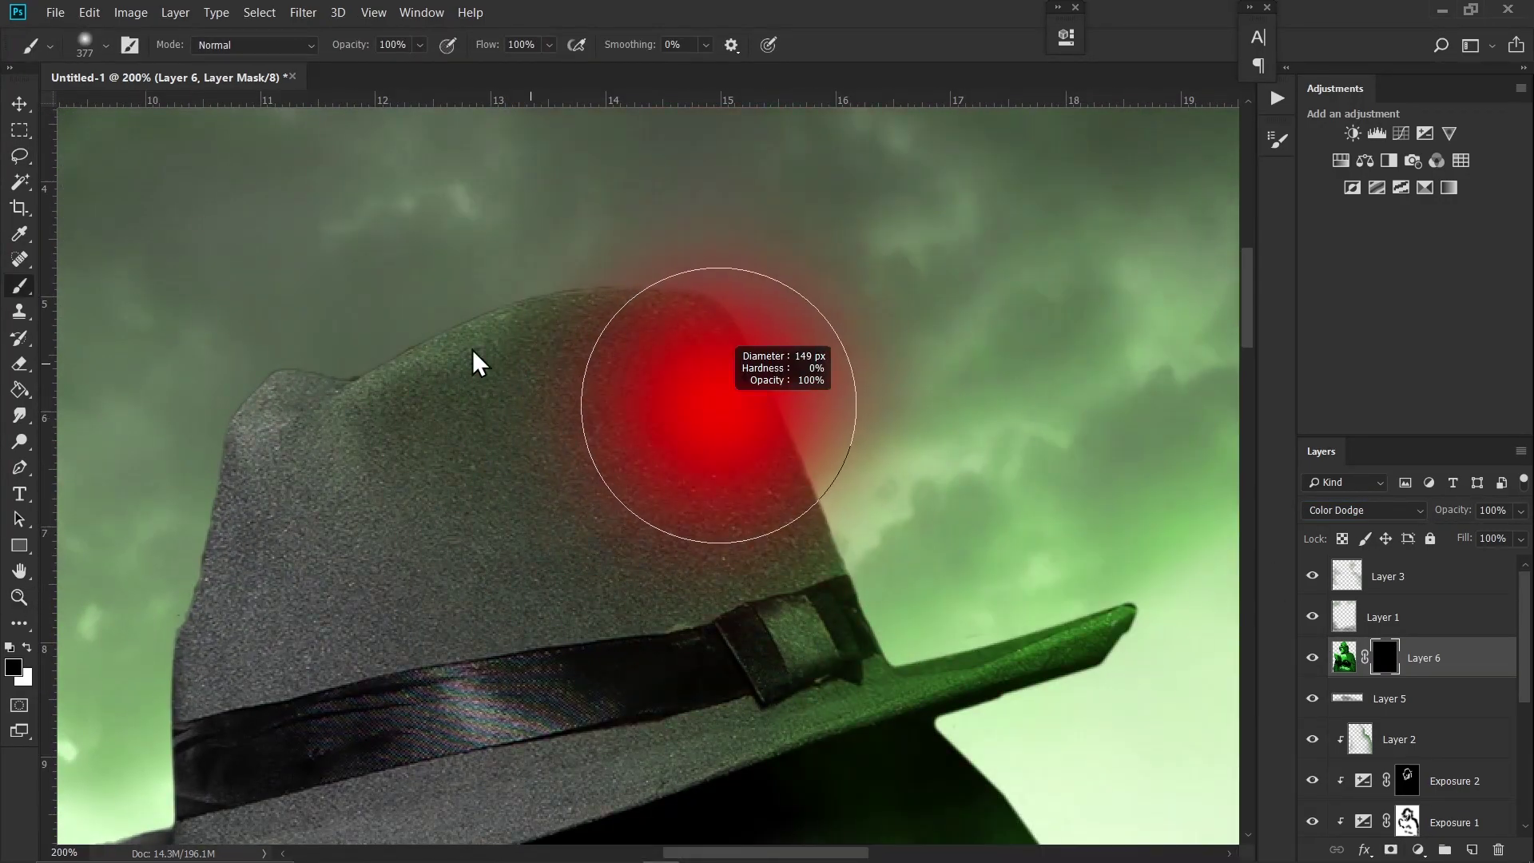
drag(549, 45, 521, 82)
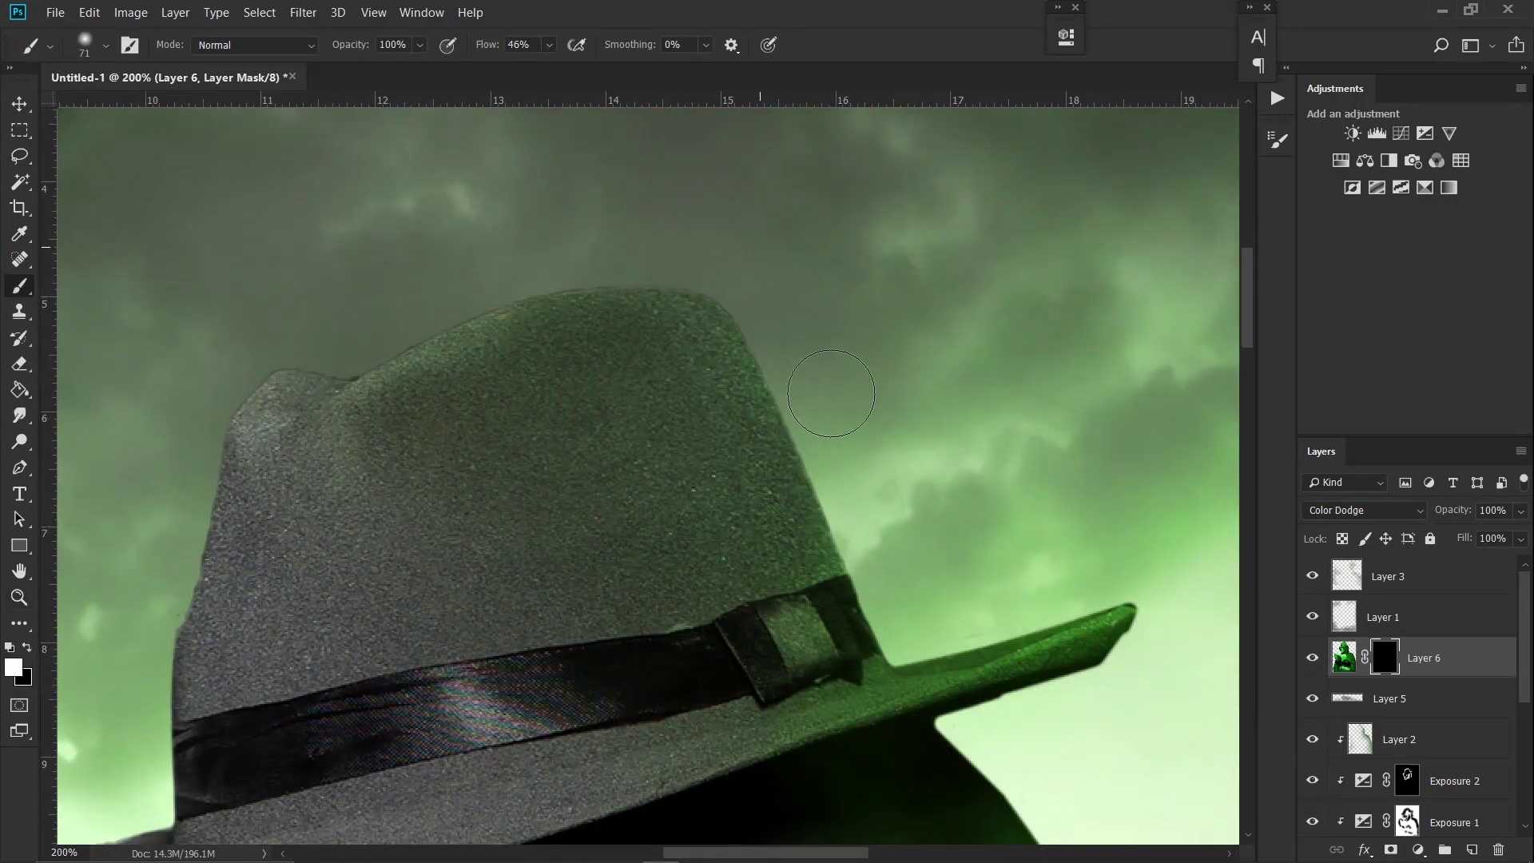
drag(425, 261, 676, 490)
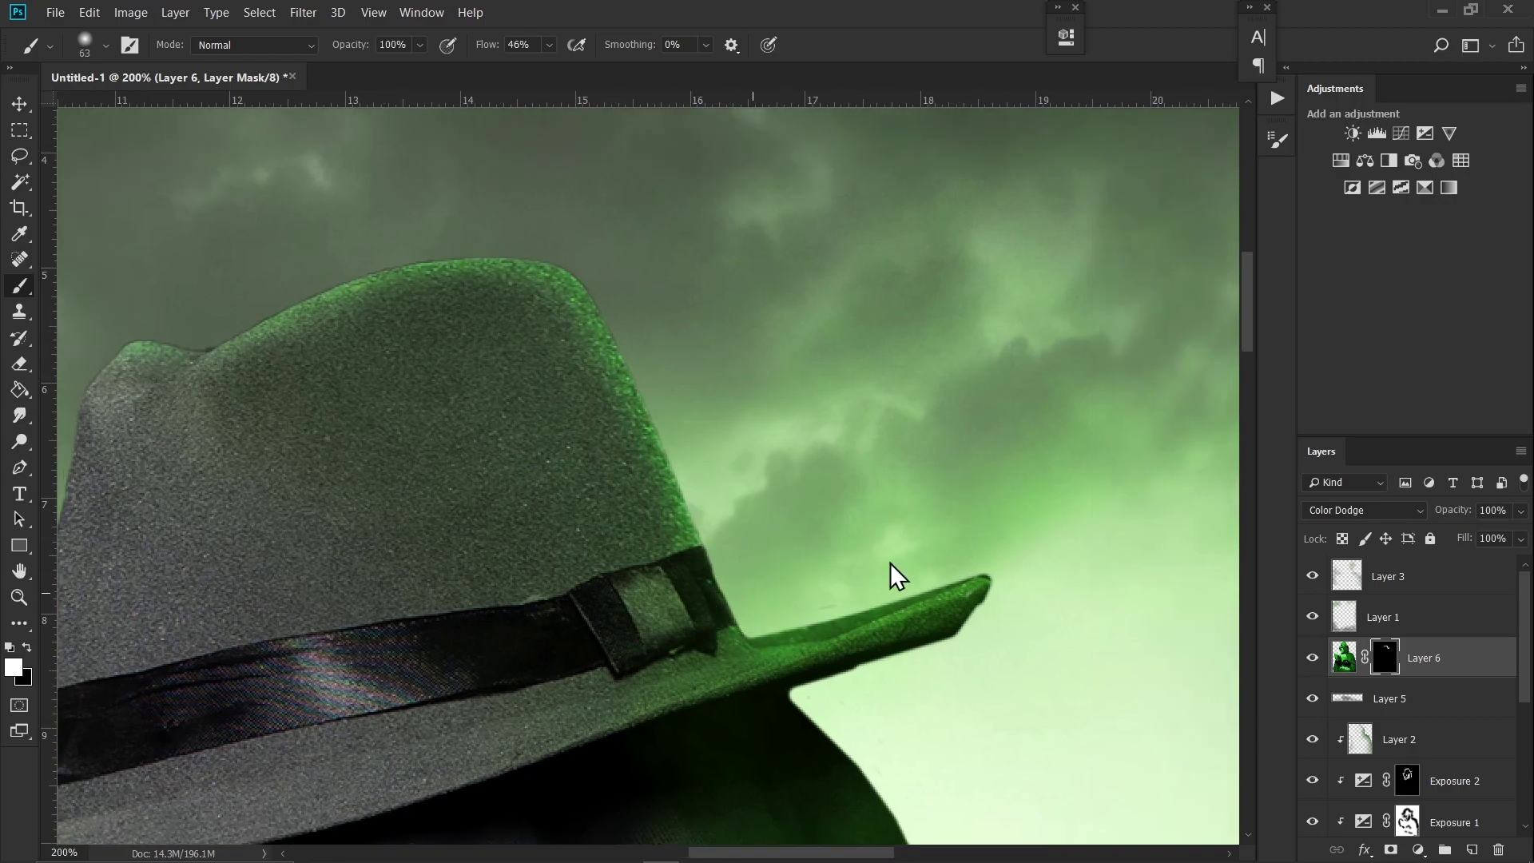
Step: Move the view from the shoulder back to the hat at 100% zoom
scroll(863, 627, down, 3)
scroll(812, 760, down, 3)
scroll(623, 419, down, 5)
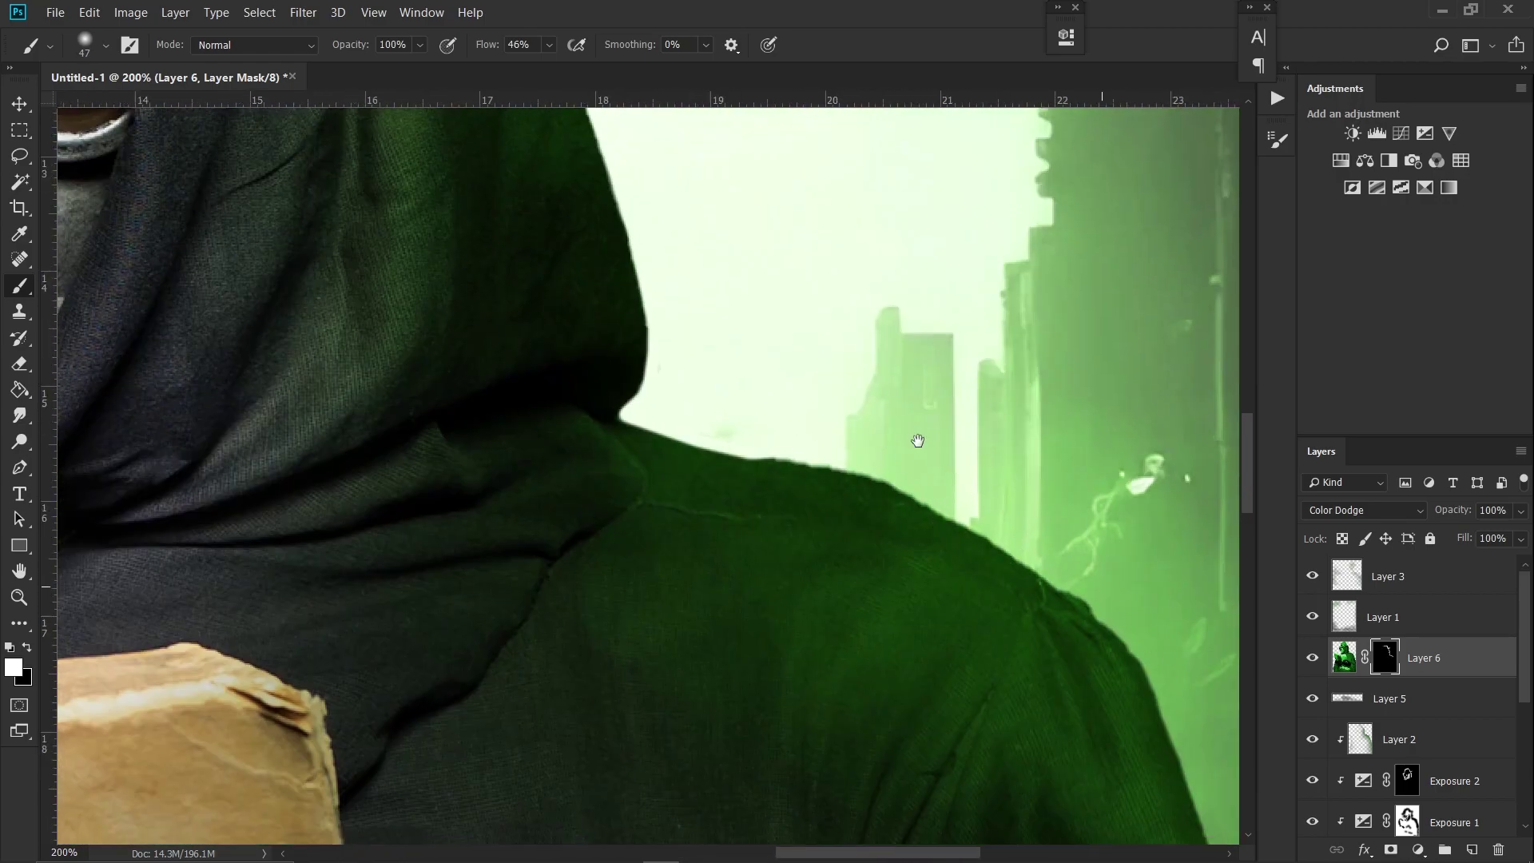
scroll(917, 441, down, 5)
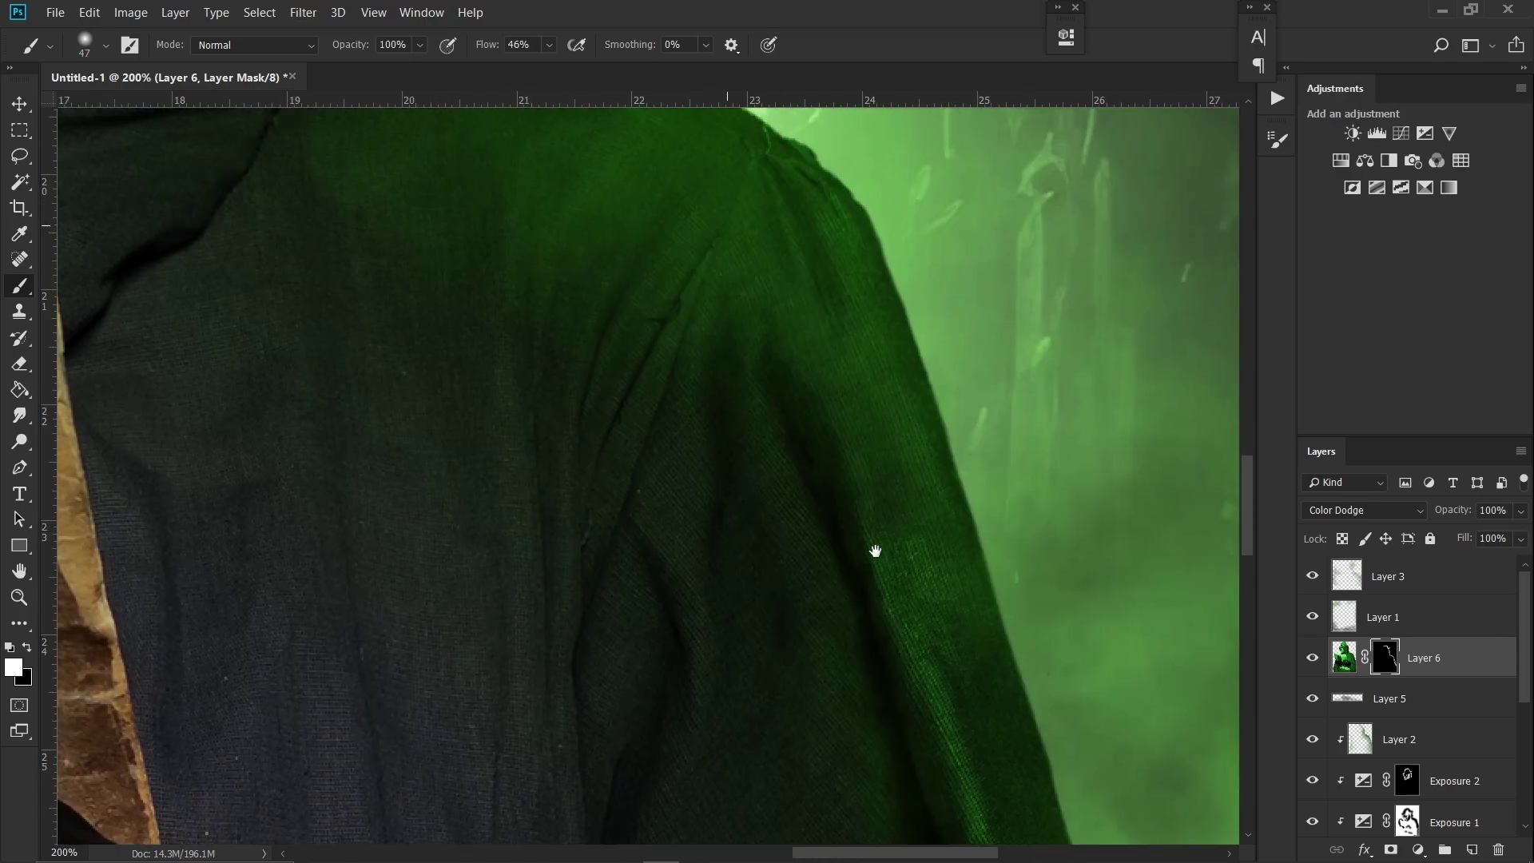
drag(876, 551, 785, 388)
key(z)
click(462, 332)
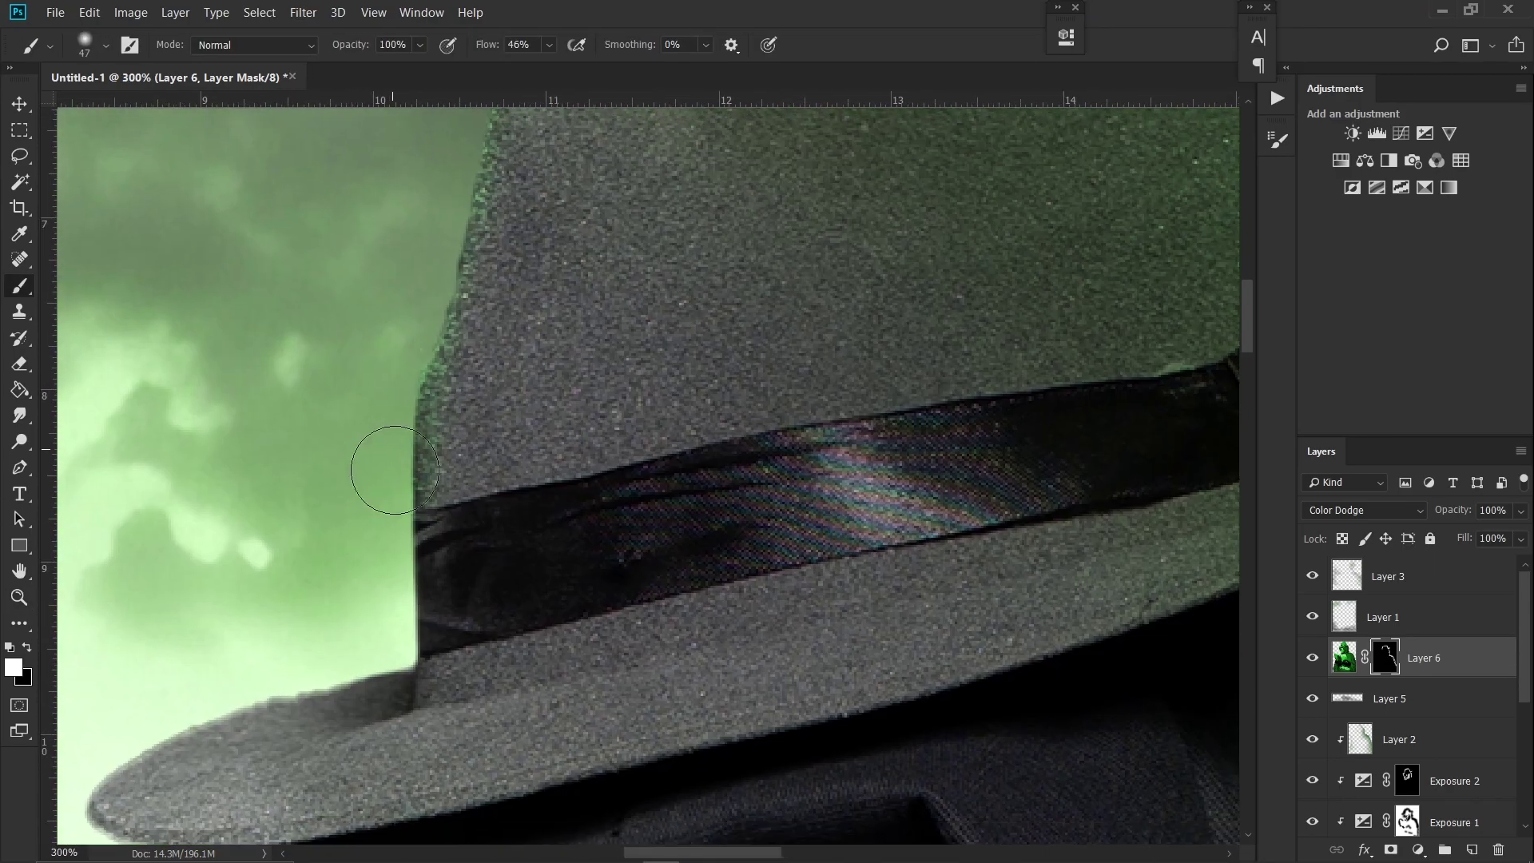
alt+click(302, 565)
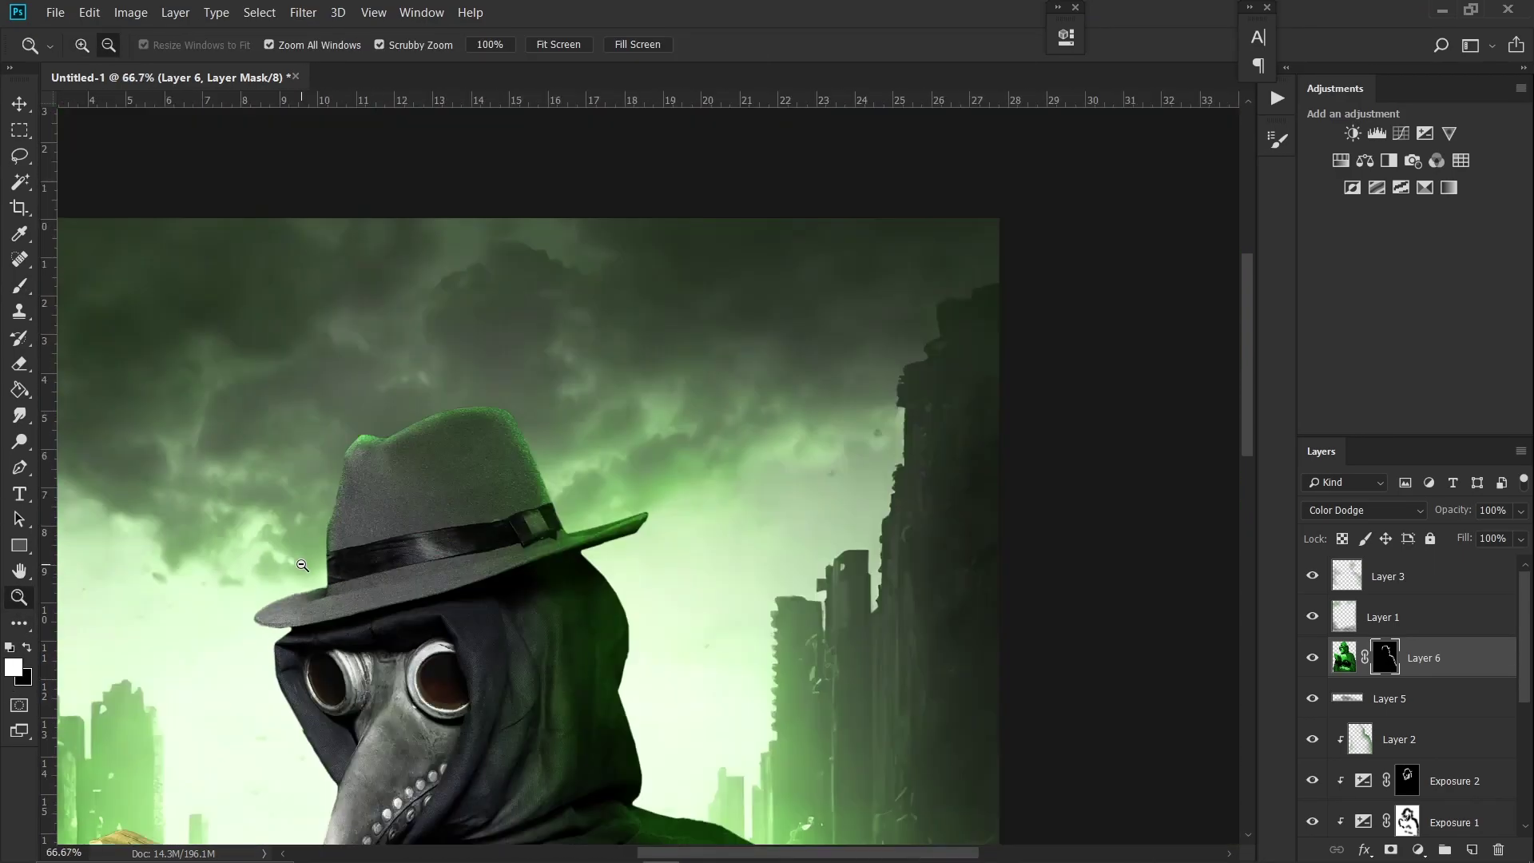
key(ctrl+1)
key(b)
drag(472, 459, 440, 398)
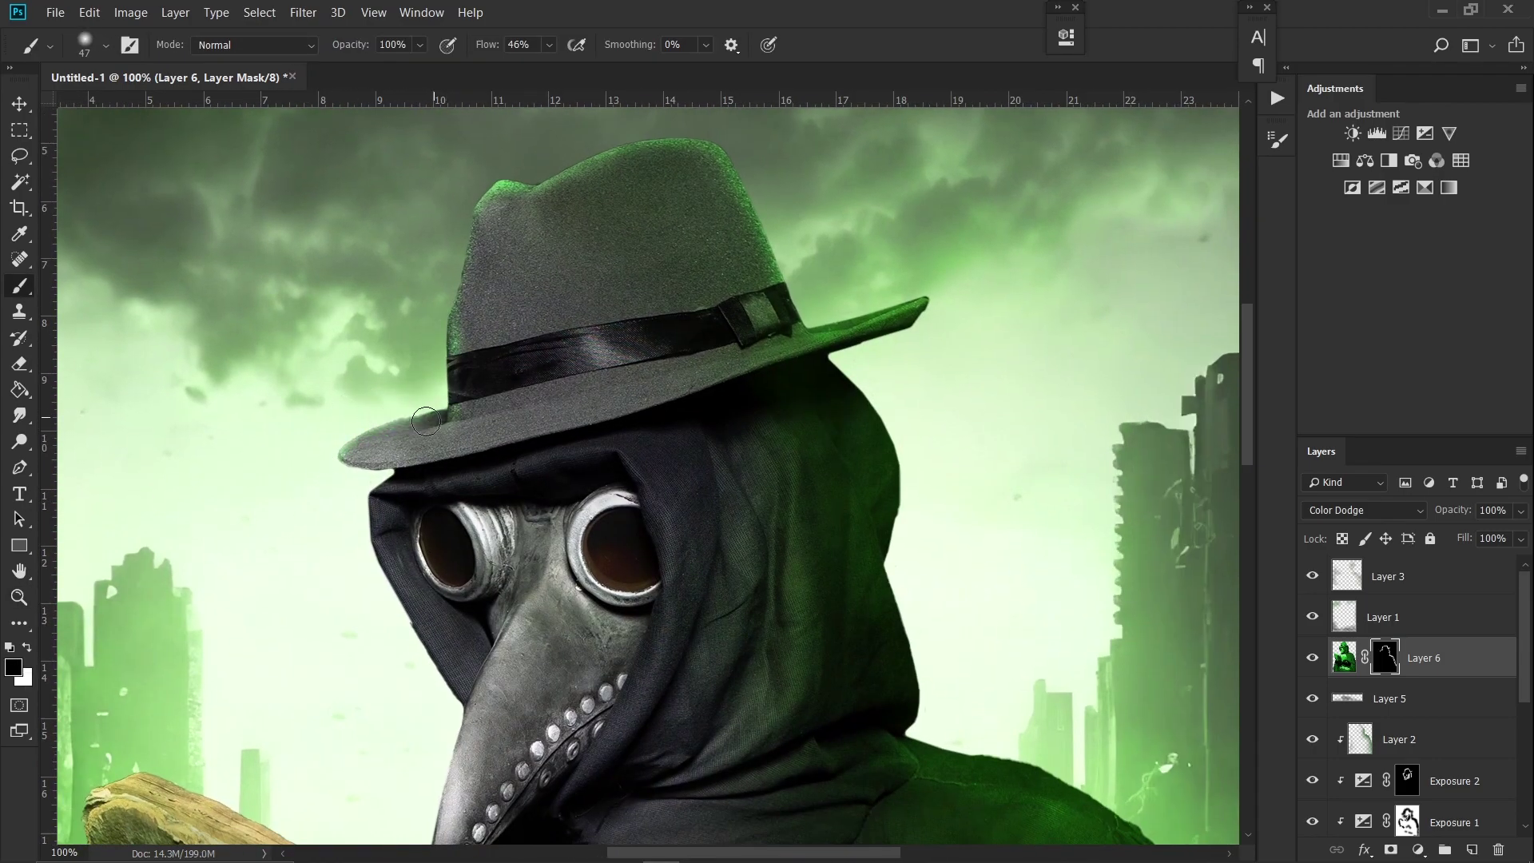
Step: Zoom out to the figure and target the Exposure 1 mask for painting
scroll(512, 522, down, 2)
scroll(368, 566, down, 4)
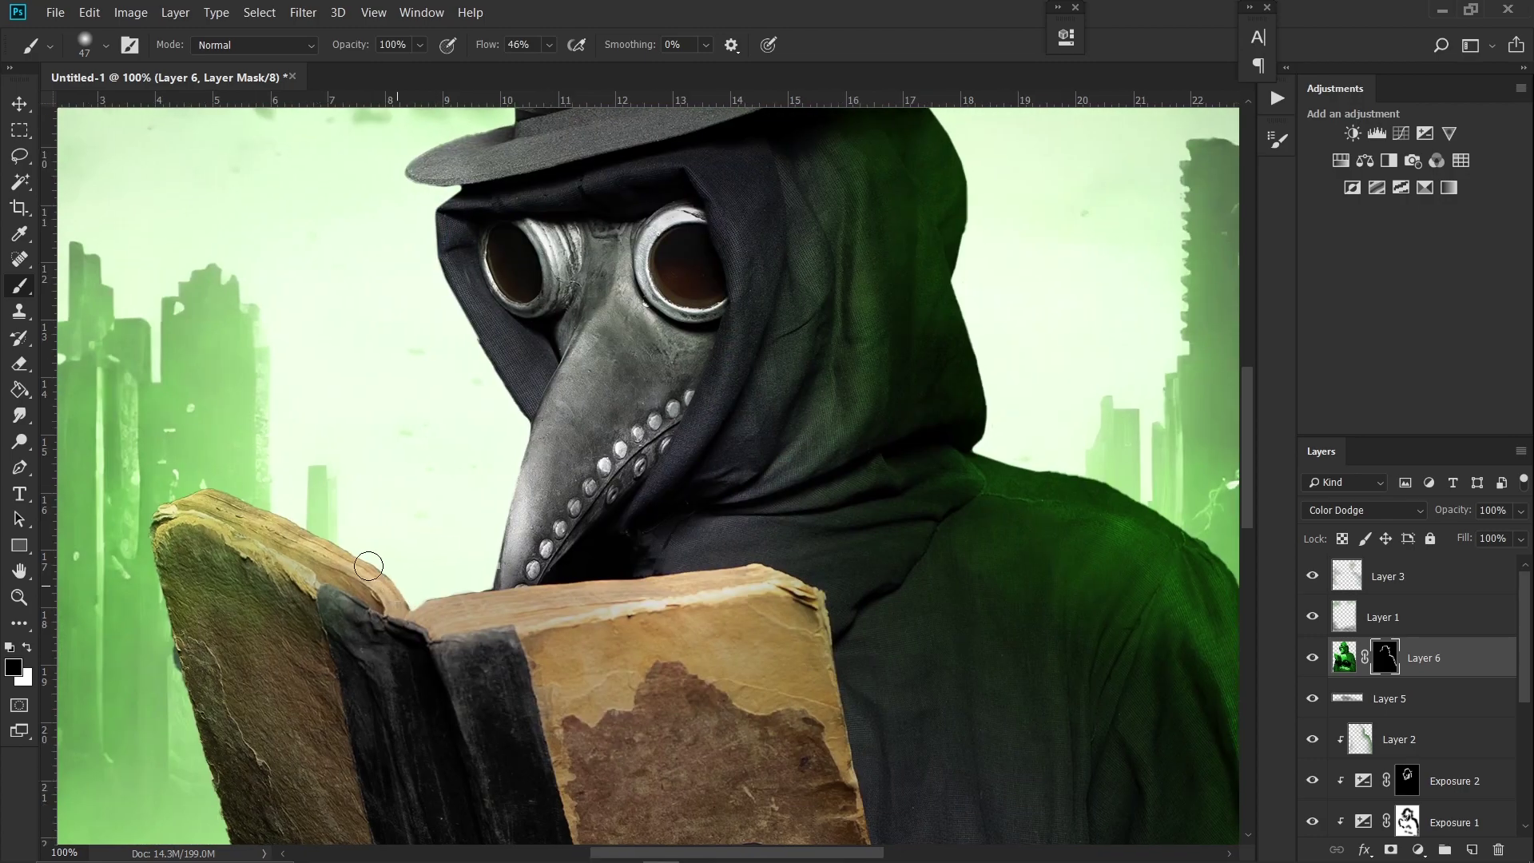
scroll(170, 637, up, 3)
scroll(439, 370, up, 3)
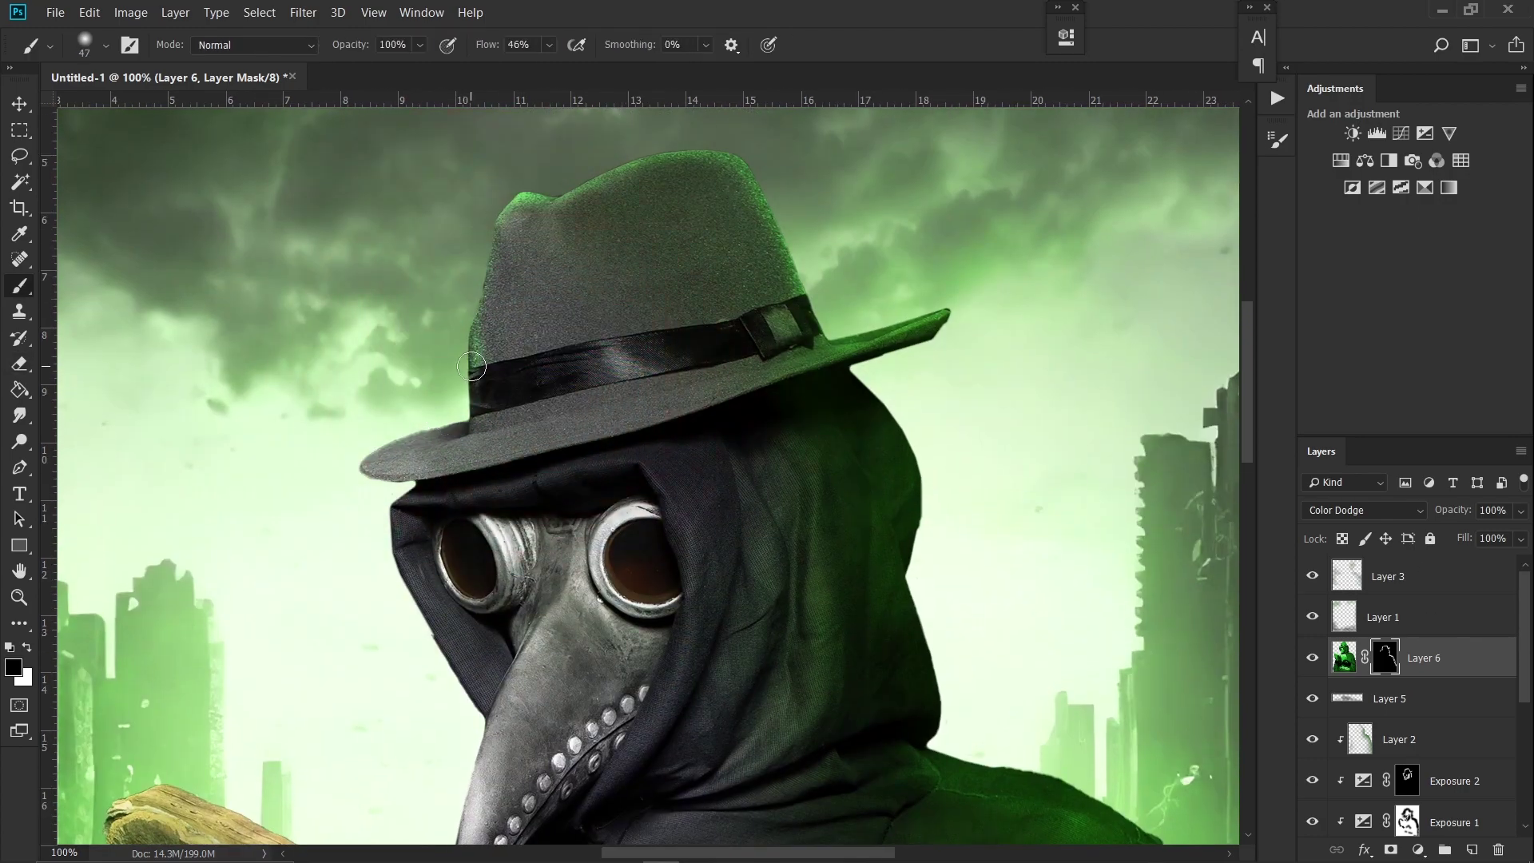
key(z)
alt+click(467, 237)
scroll(1323, 658, down, 2)
click(1409, 698)
key(b)
scroll(720, 687, up, 2)
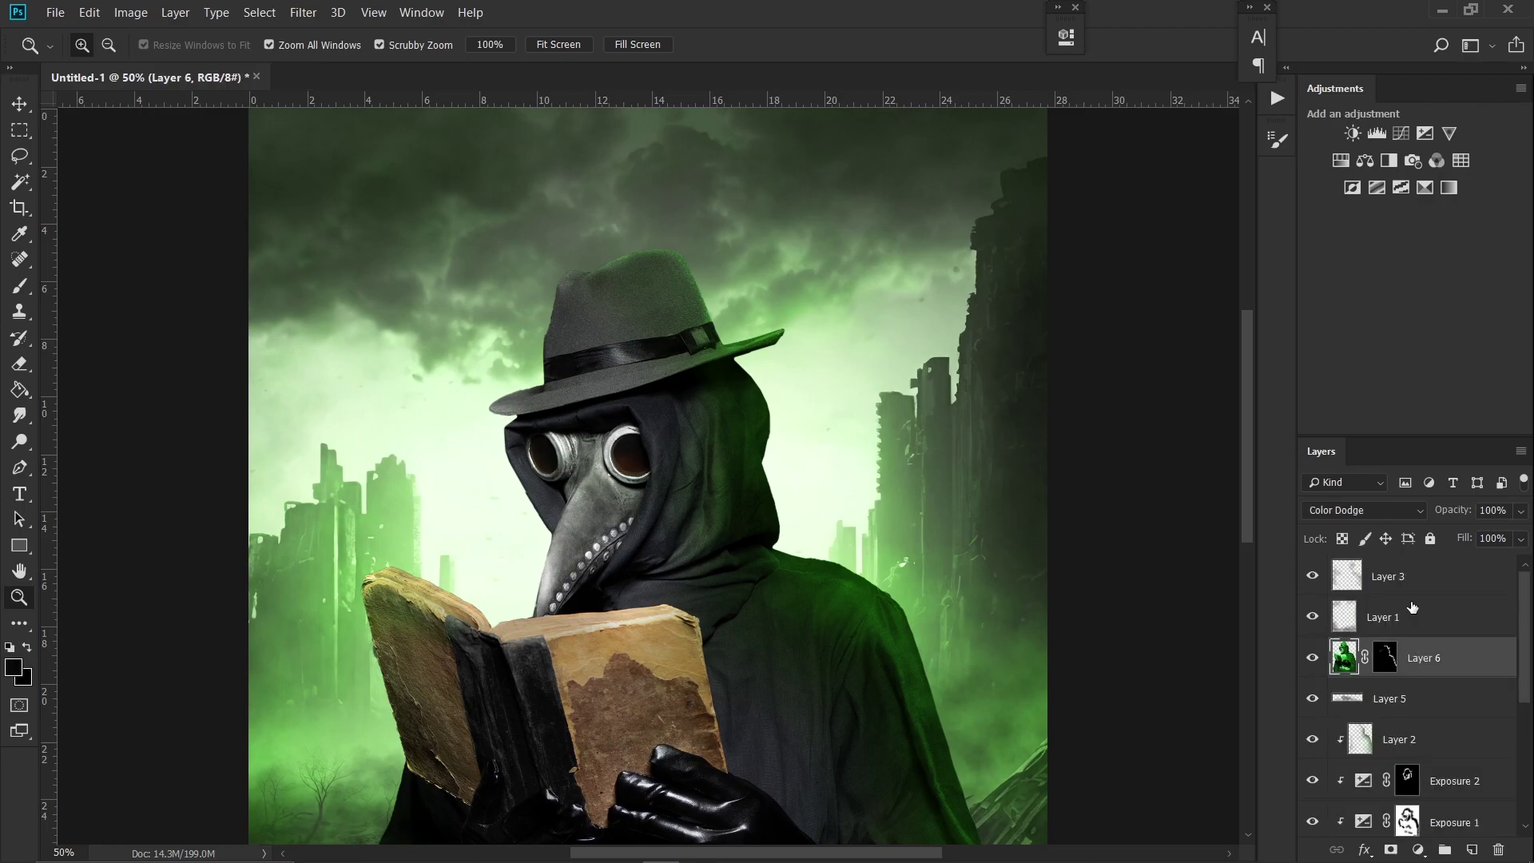
Step: Set Layer 6 copy to Linear Dodge (Add) and fill its mask black to hide the glow
click(1362, 510)
click(1351, 524)
key(ctrl+minus)
click(1385, 658)
key(ctrl+i)
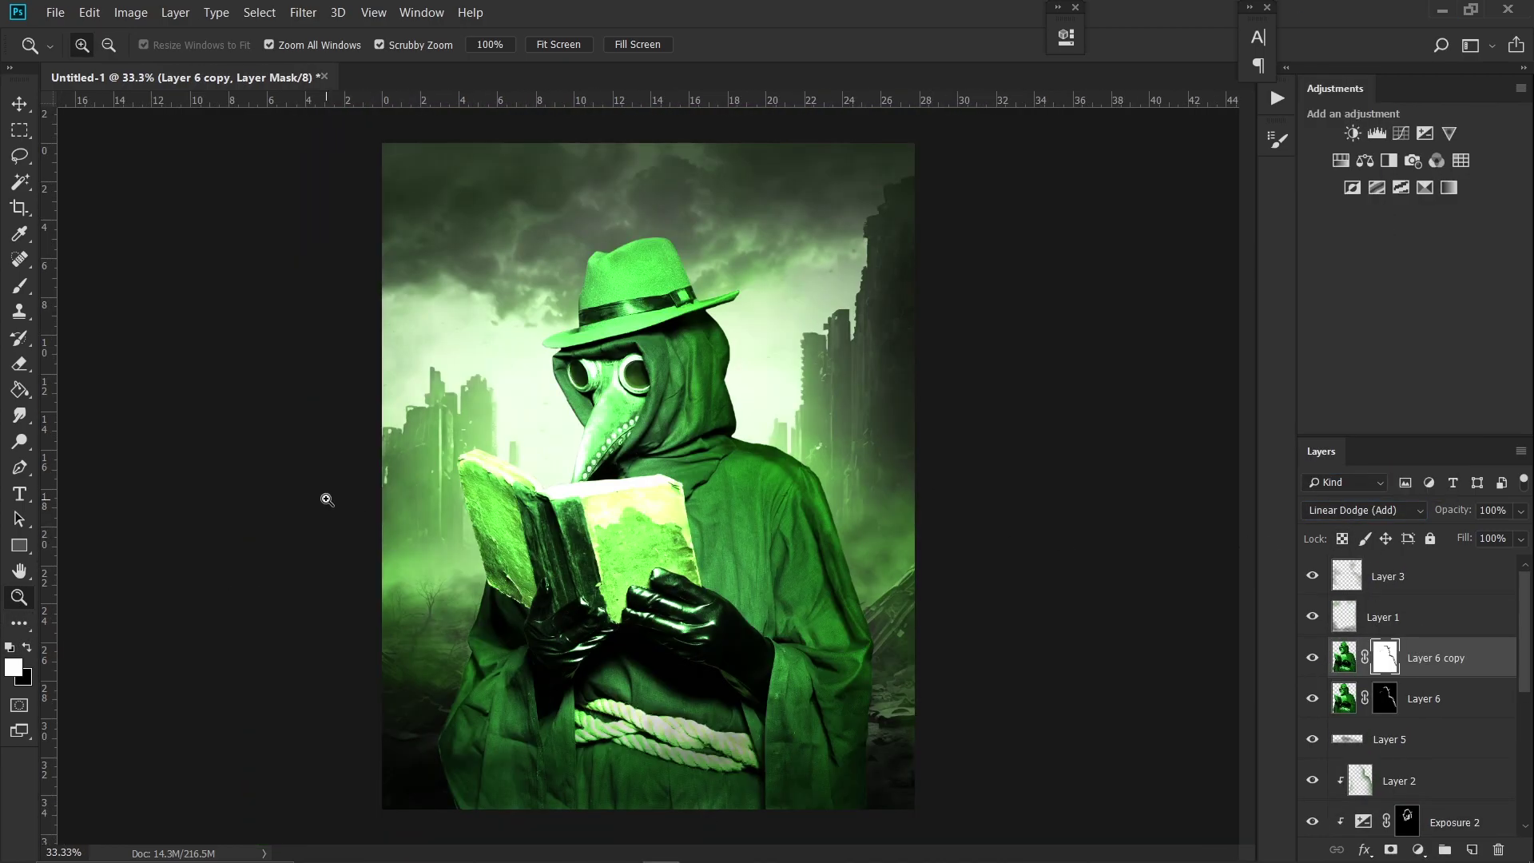
key(b)
key(g)
click(27, 647)
click(804, 487)
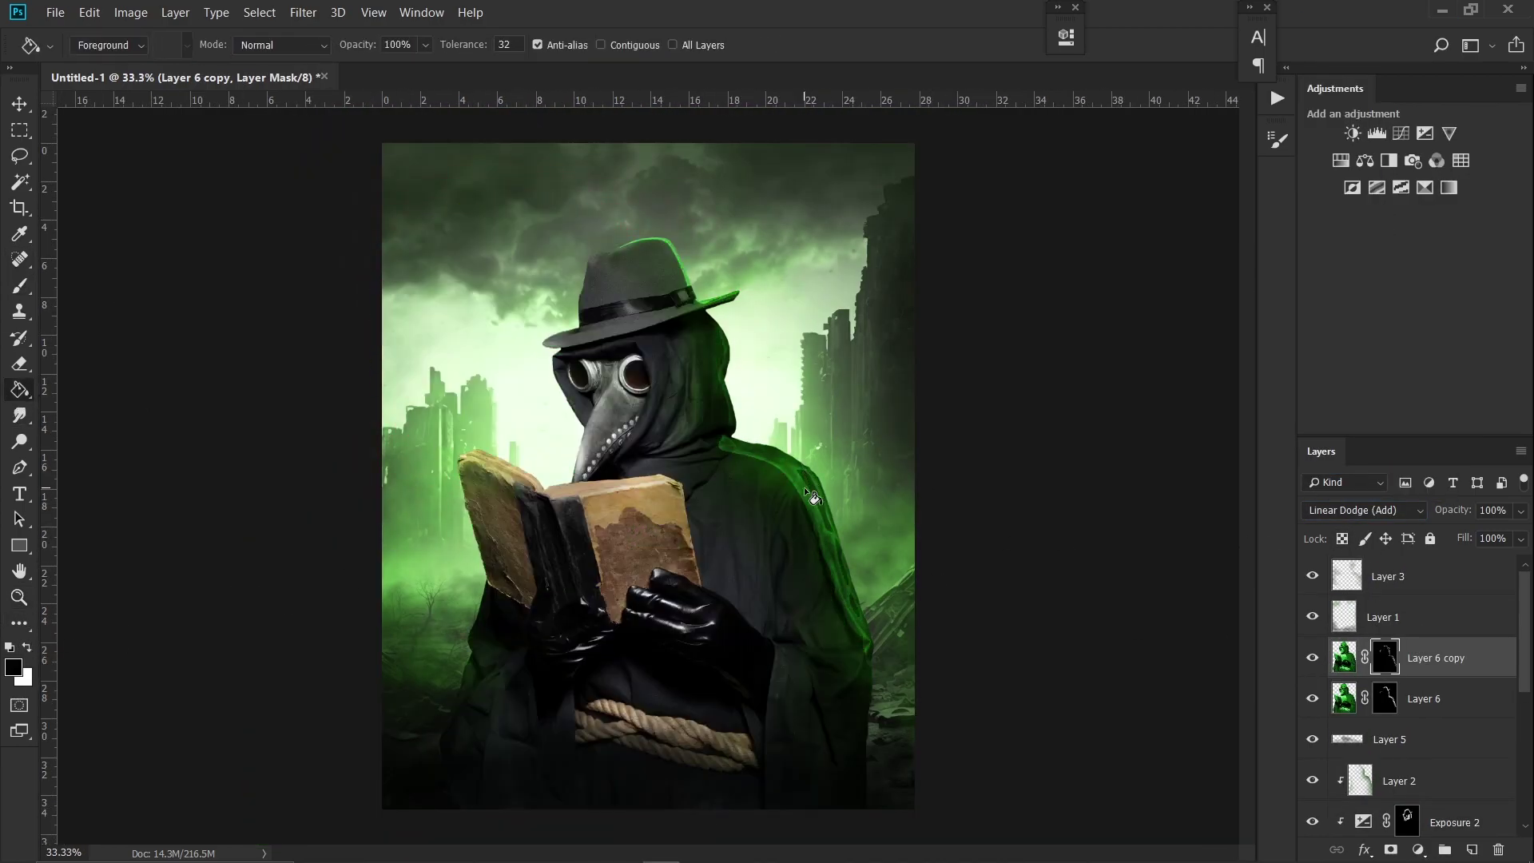
key(b)
Step: Pick a smaller soft round brush and paint the green glow back along the cloak edge
key(ctrl+plus)
key(ctrl+plus)
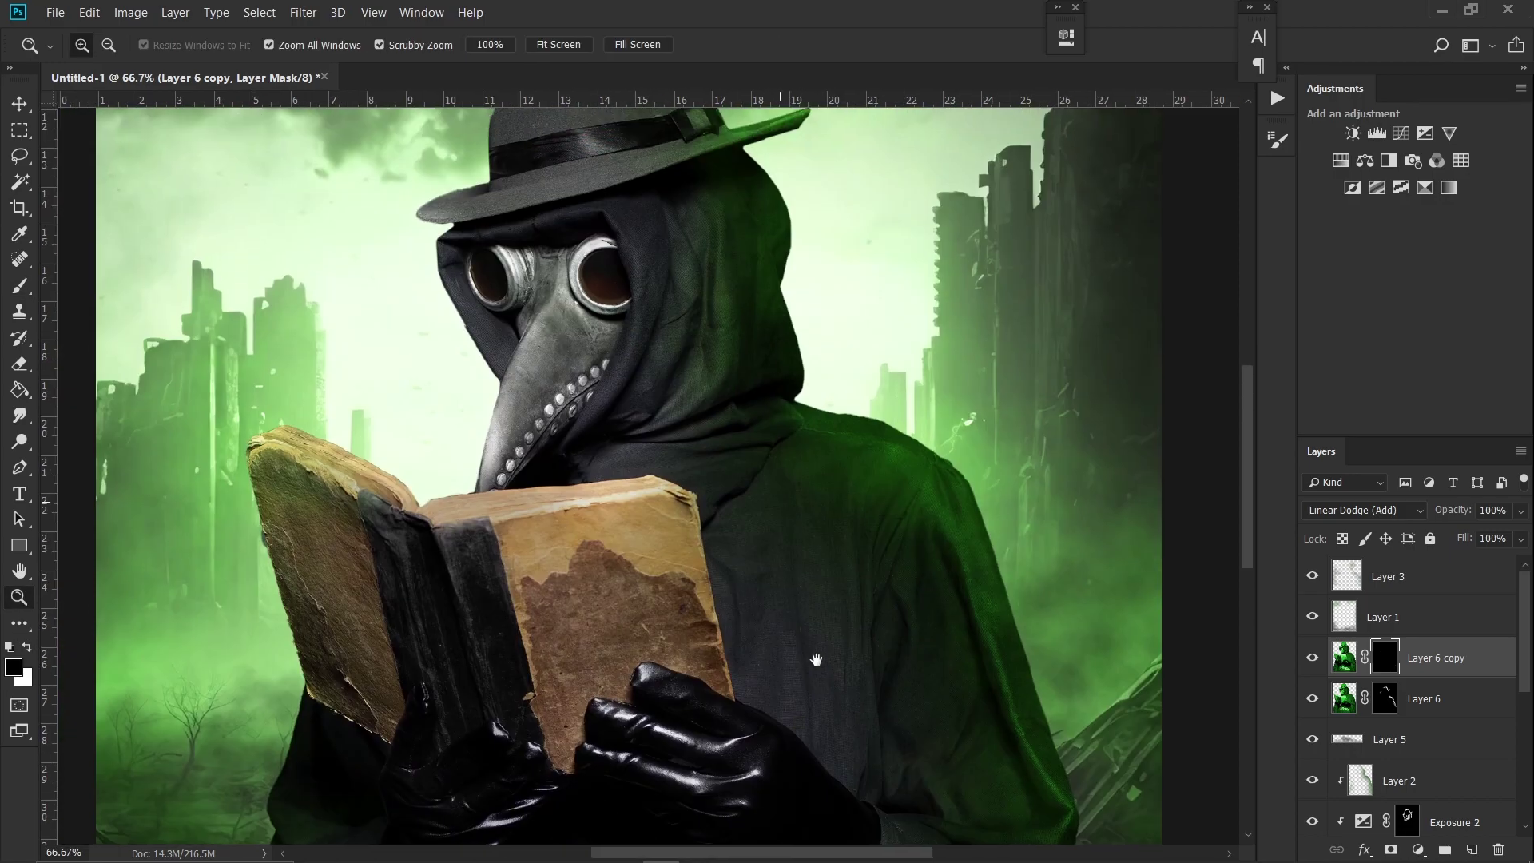
key(ctrl+plus)
key(ctrl+plus)
right_click(831, 620)
double_click(1075, 465)
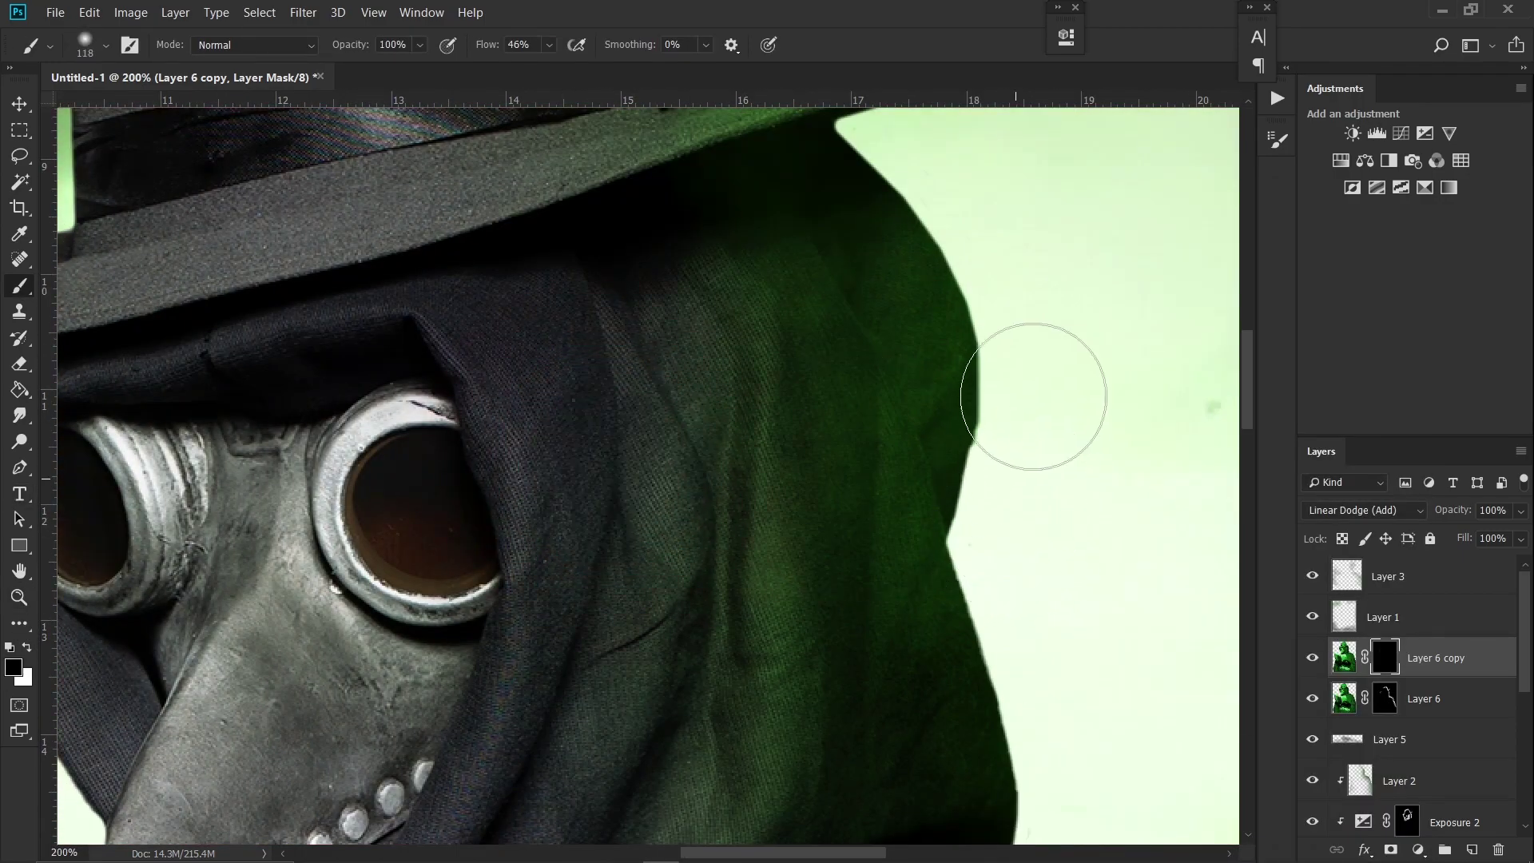
drag(930, 593, 1039, 604)
Step: Paint the glow along the hat edge, brim and the crown's left edge
scroll(898, 435, up, 3)
drag(897, 435, 823, 302)
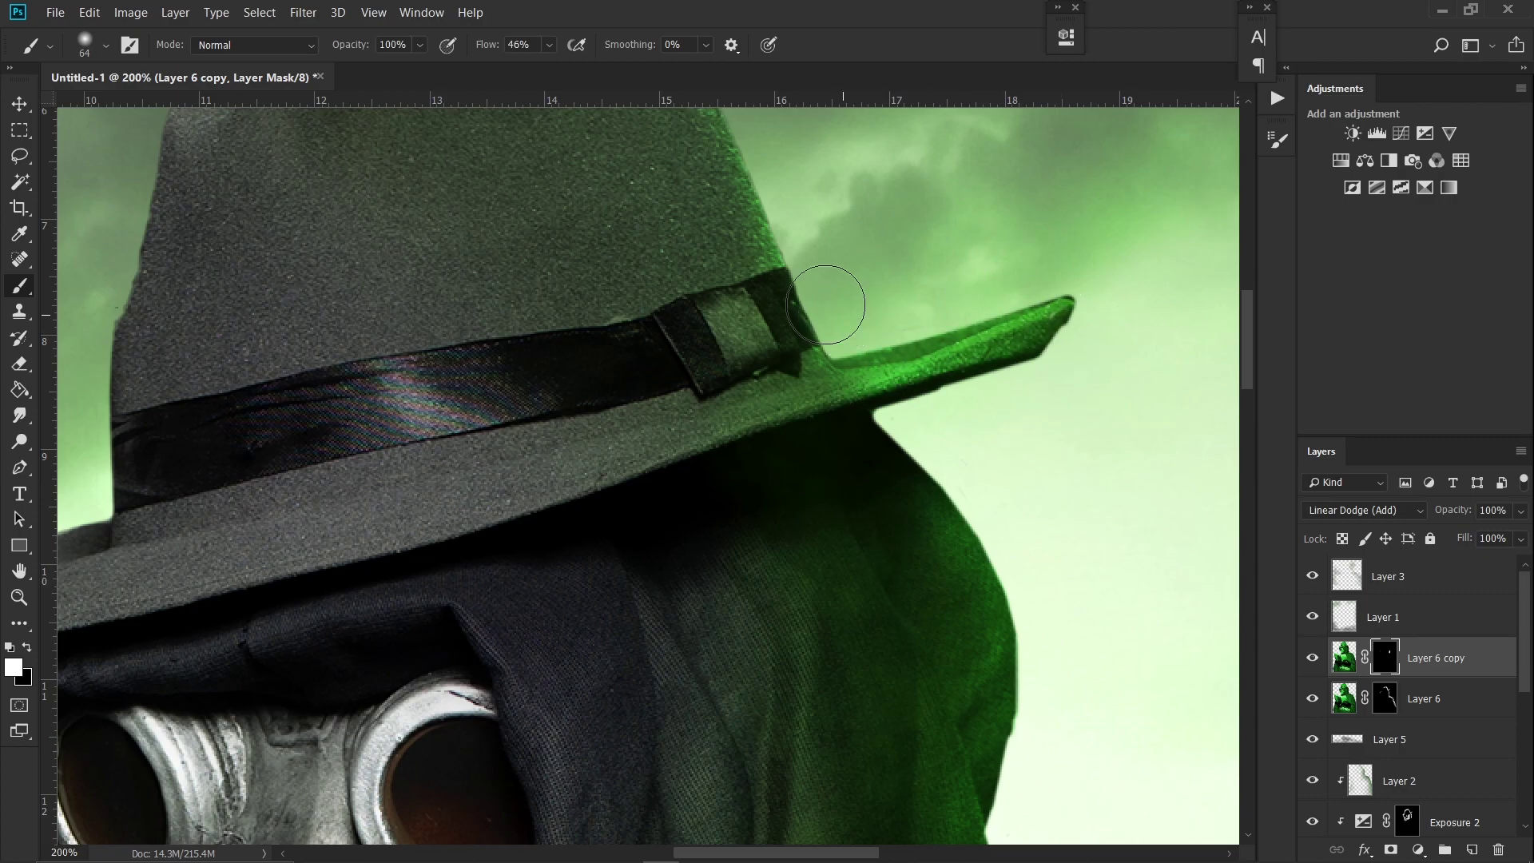
scroll(824, 302, up, 3)
key(bracketleft)
key(bracketleft)
key(bracketleft)
drag(880, 496, 721, 211)
scroll(459, 267, left, 3)
drag(369, 369, 423, 608)
scroll(424, 576, down, 3)
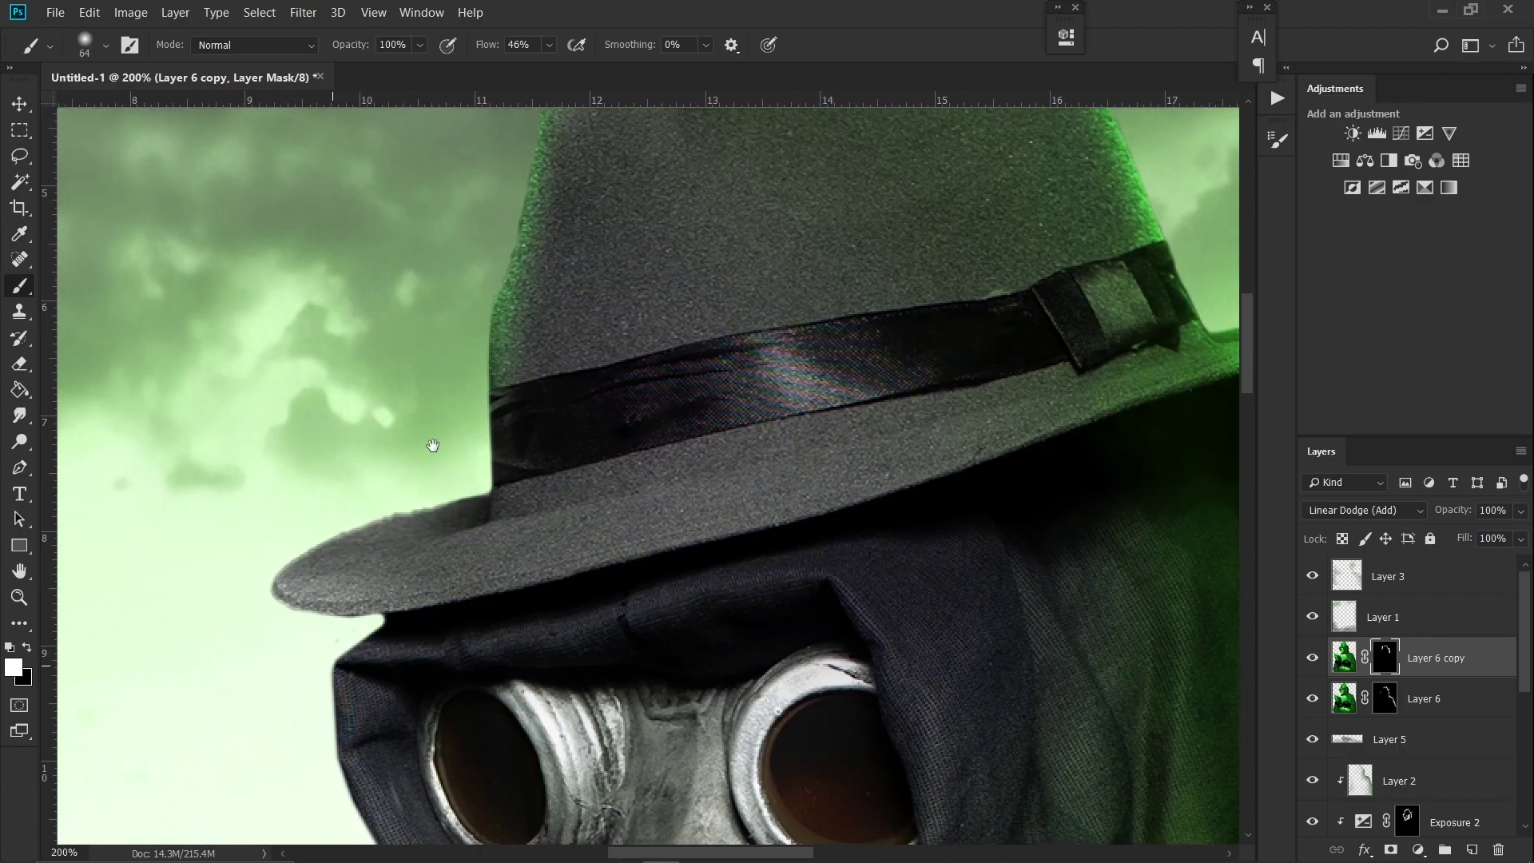
drag(512, 489, 251, 548)
scroll(251, 549, down, 5)
scroll(394, 470, down, 5)
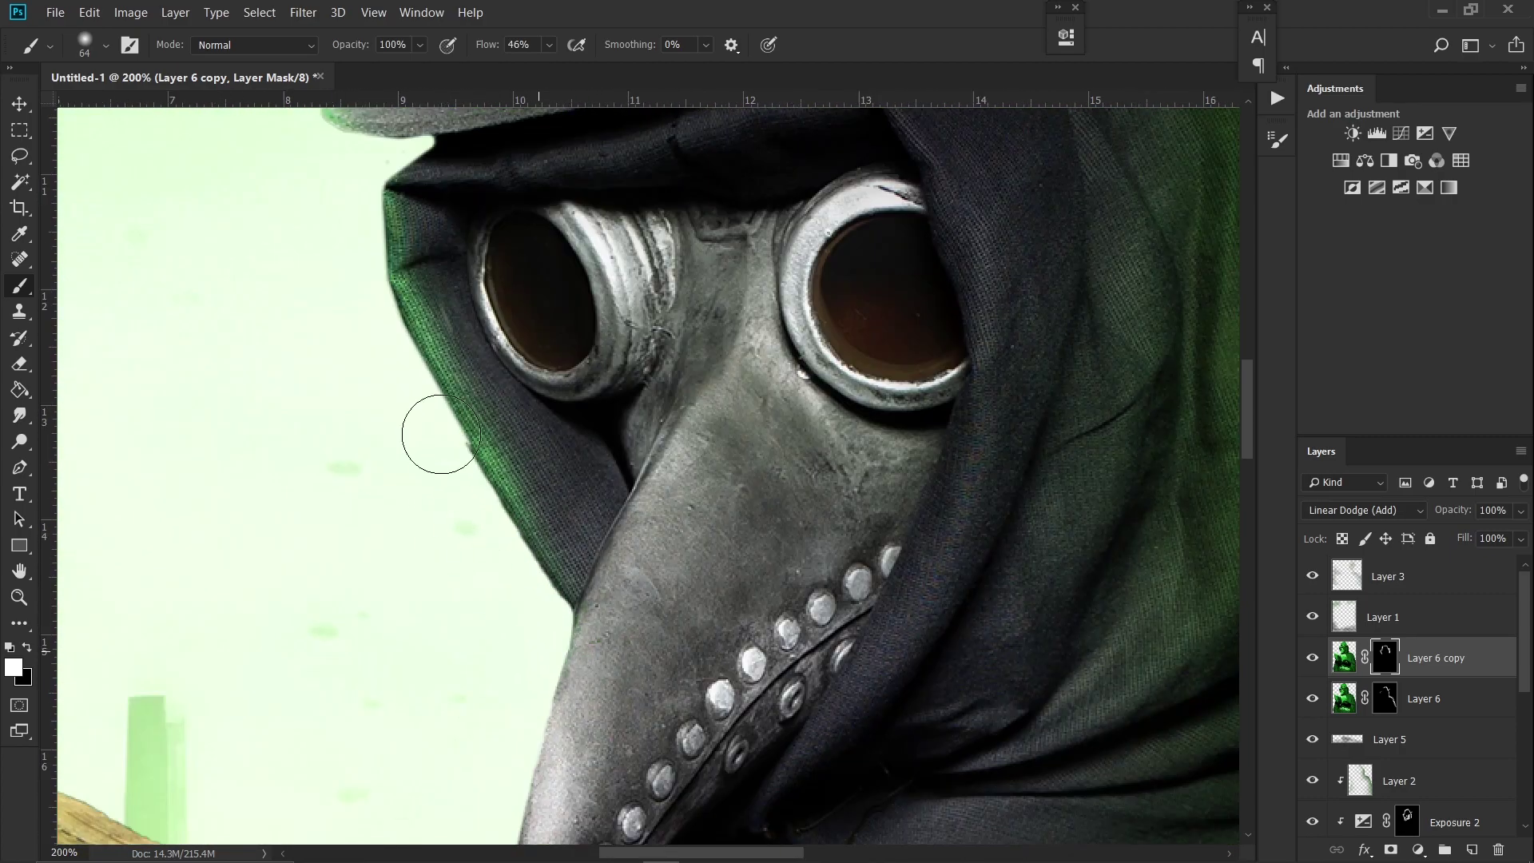
Step: Paint the green glow along the book's left edge
key(z)
key(ctrl+minus)
key(ctrl+minus)
key(ctrl+plus)
scroll(762, 418, up, 3)
key(b)
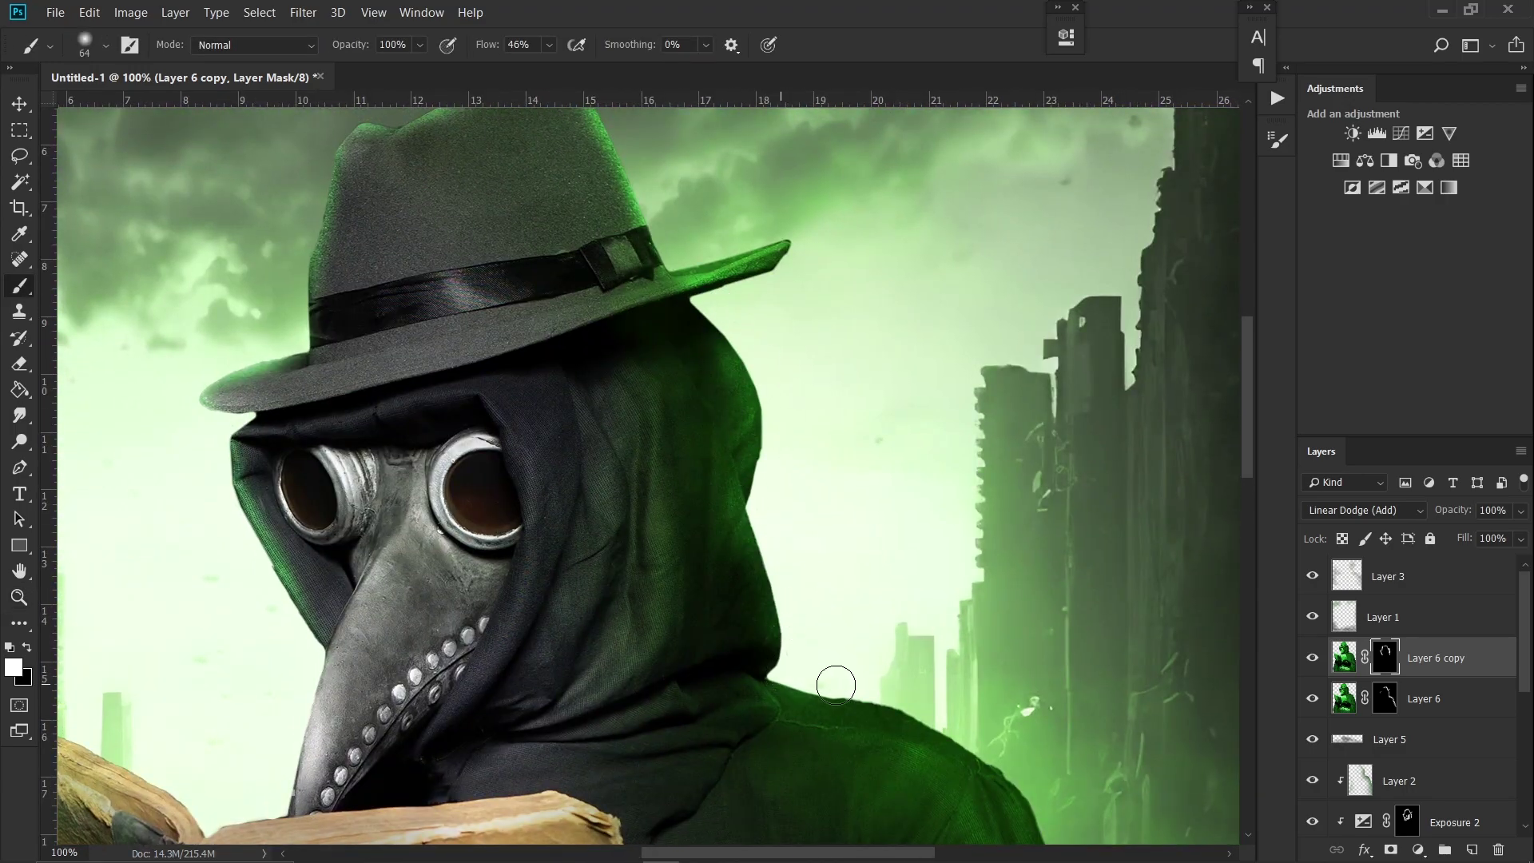
key(ctrl+minus)
scroll(836, 685, down, 5)
scroll(977, 767, down, 5)
key(ctrl+plus)
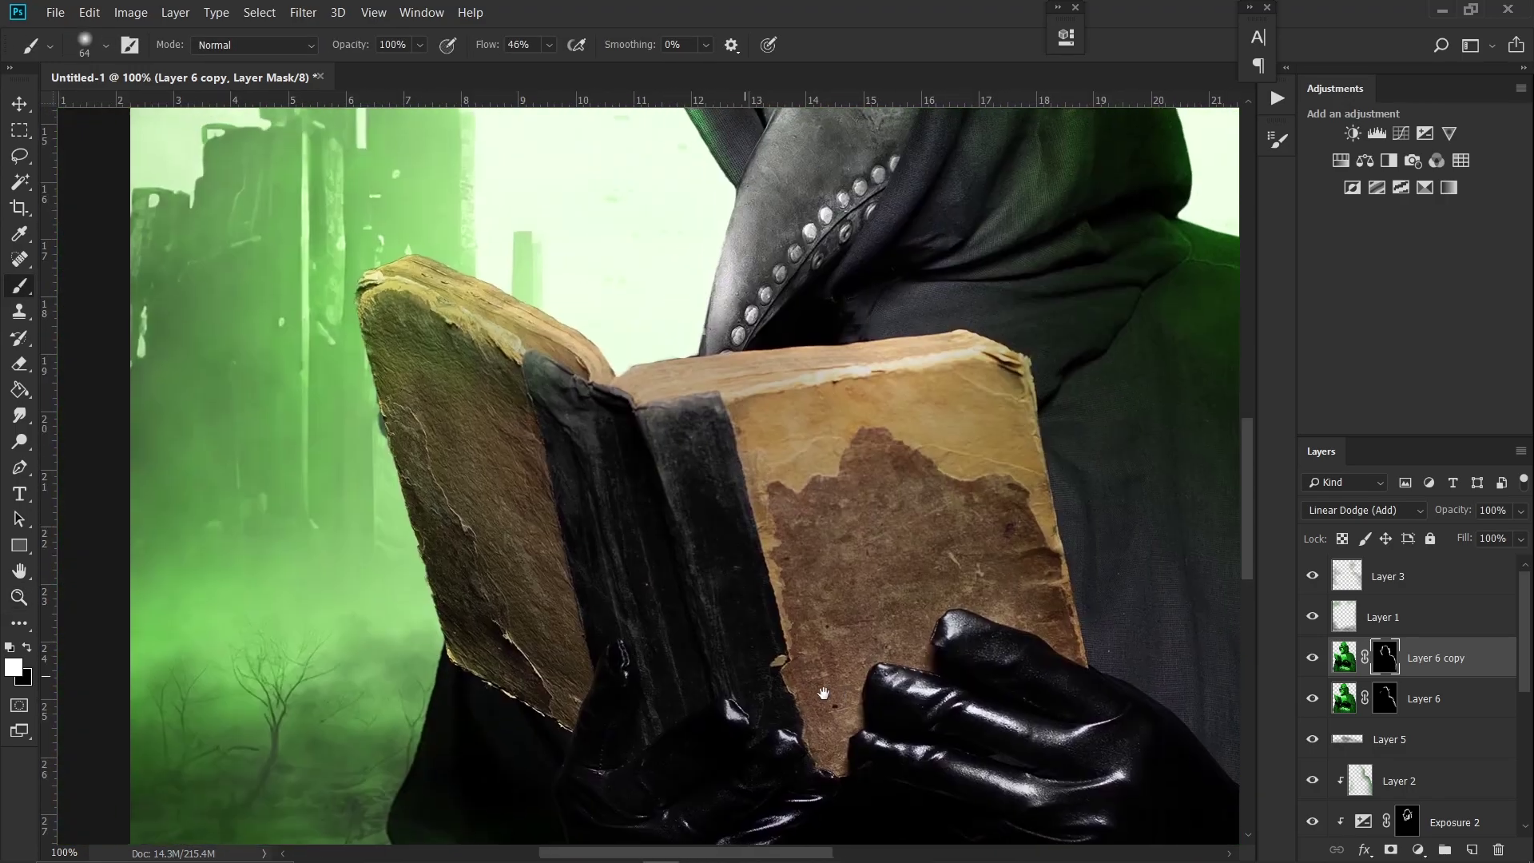
drag(824, 693, 819, 692)
drag(361, 303, 358, 389)
scroll(383, 543, up, 5)
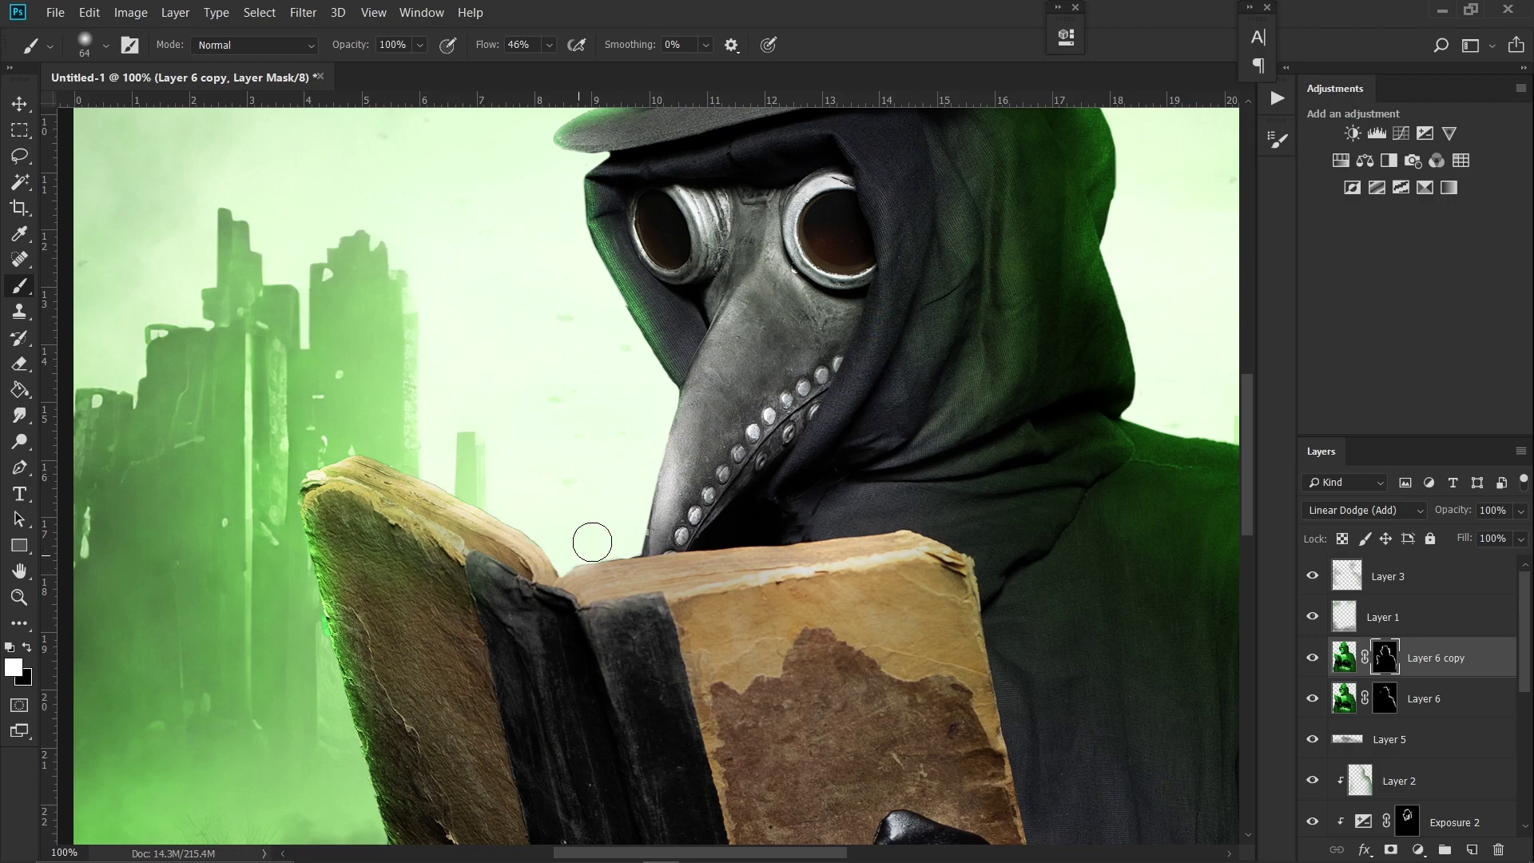
Step: Review the whole image, then reselect the Layer 6 copy mask at 50% zoom
key(z)
key(ctrl+minus)
key(ctrl+minus)
key(ctrl+minus)
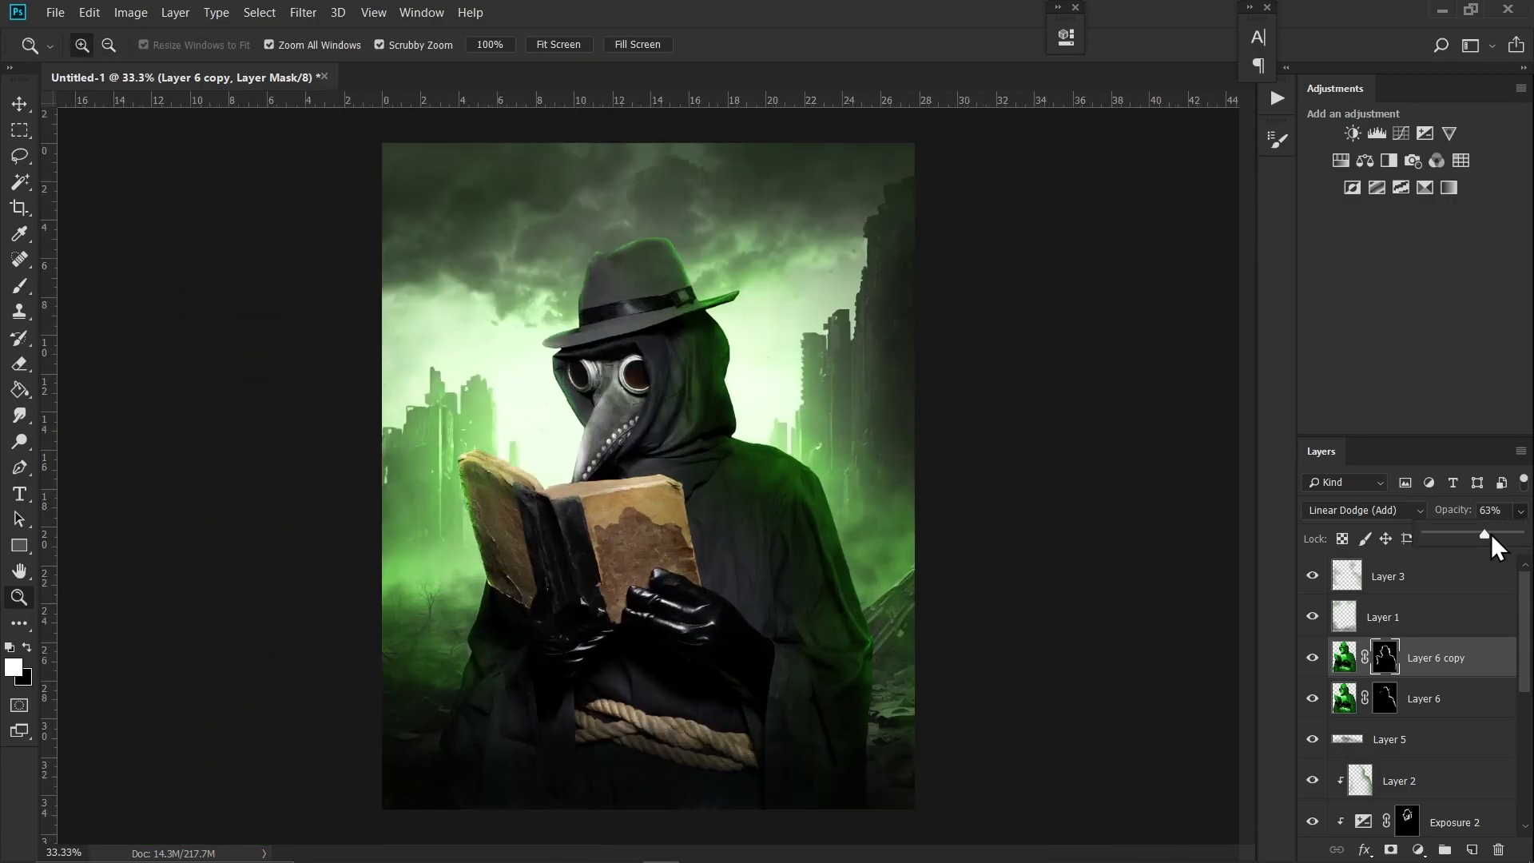
key(b)
key(alt+bracketleft)
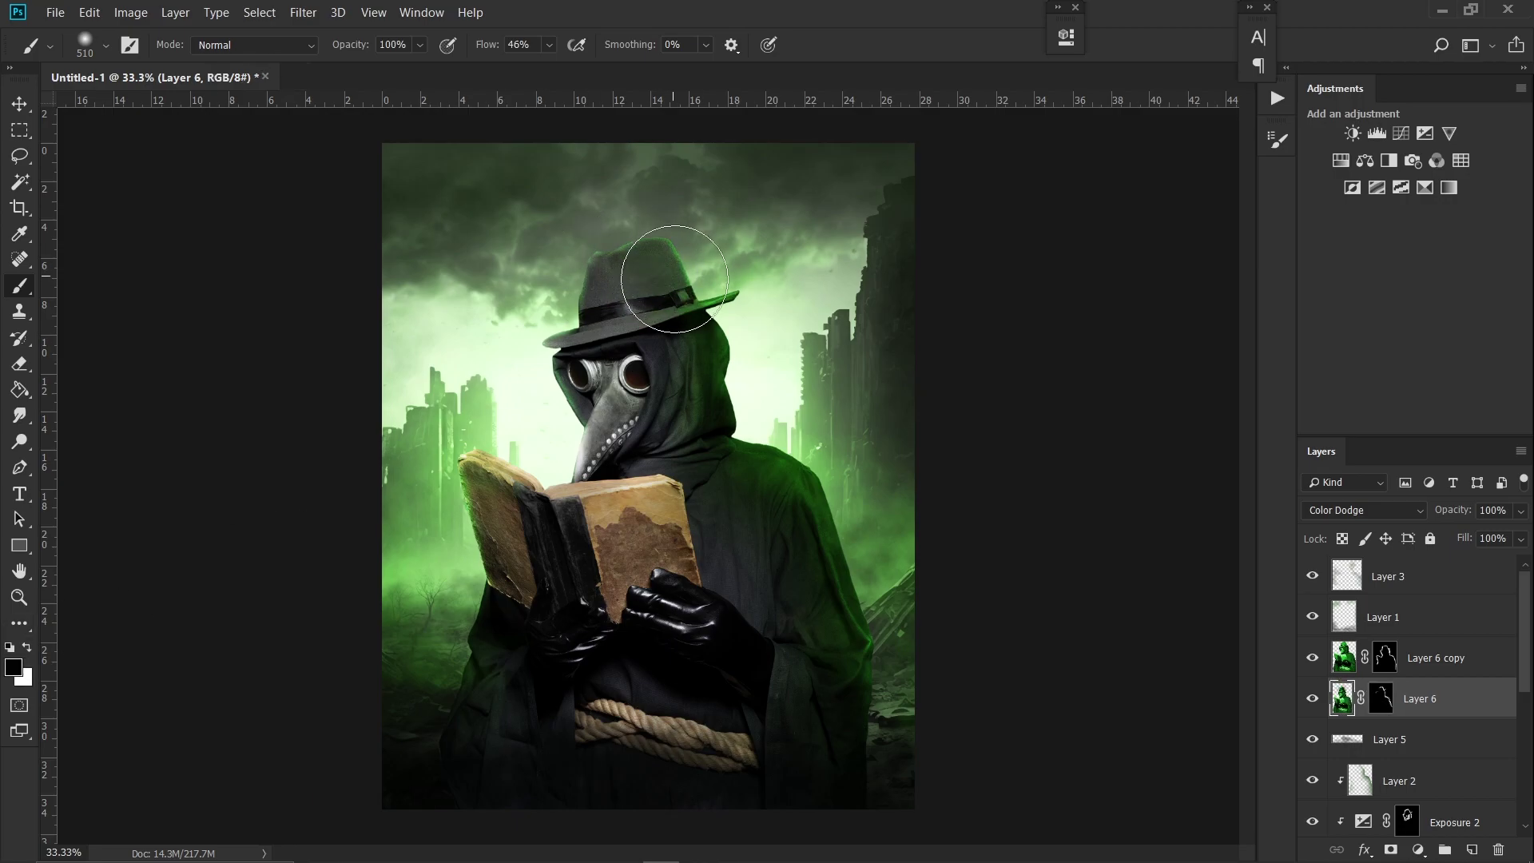
click(1392, 657)
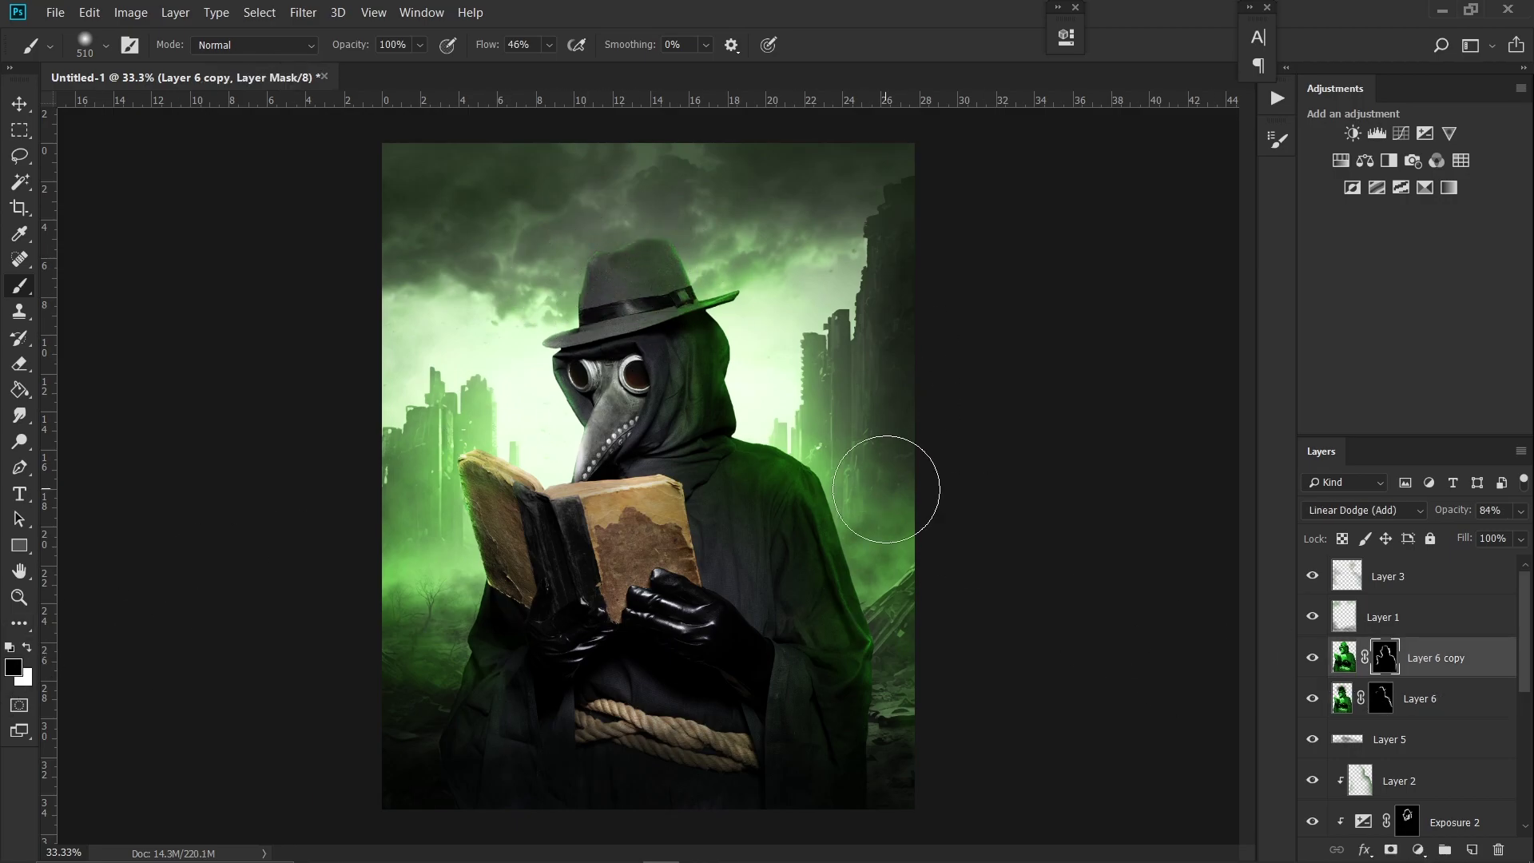
key(z)
click(886, 489)
click(1419, 849)
Step: Add a raised Exposure adjustment clipped to Layer 6 copy, with its mask inverted to black
click(1407, 617)
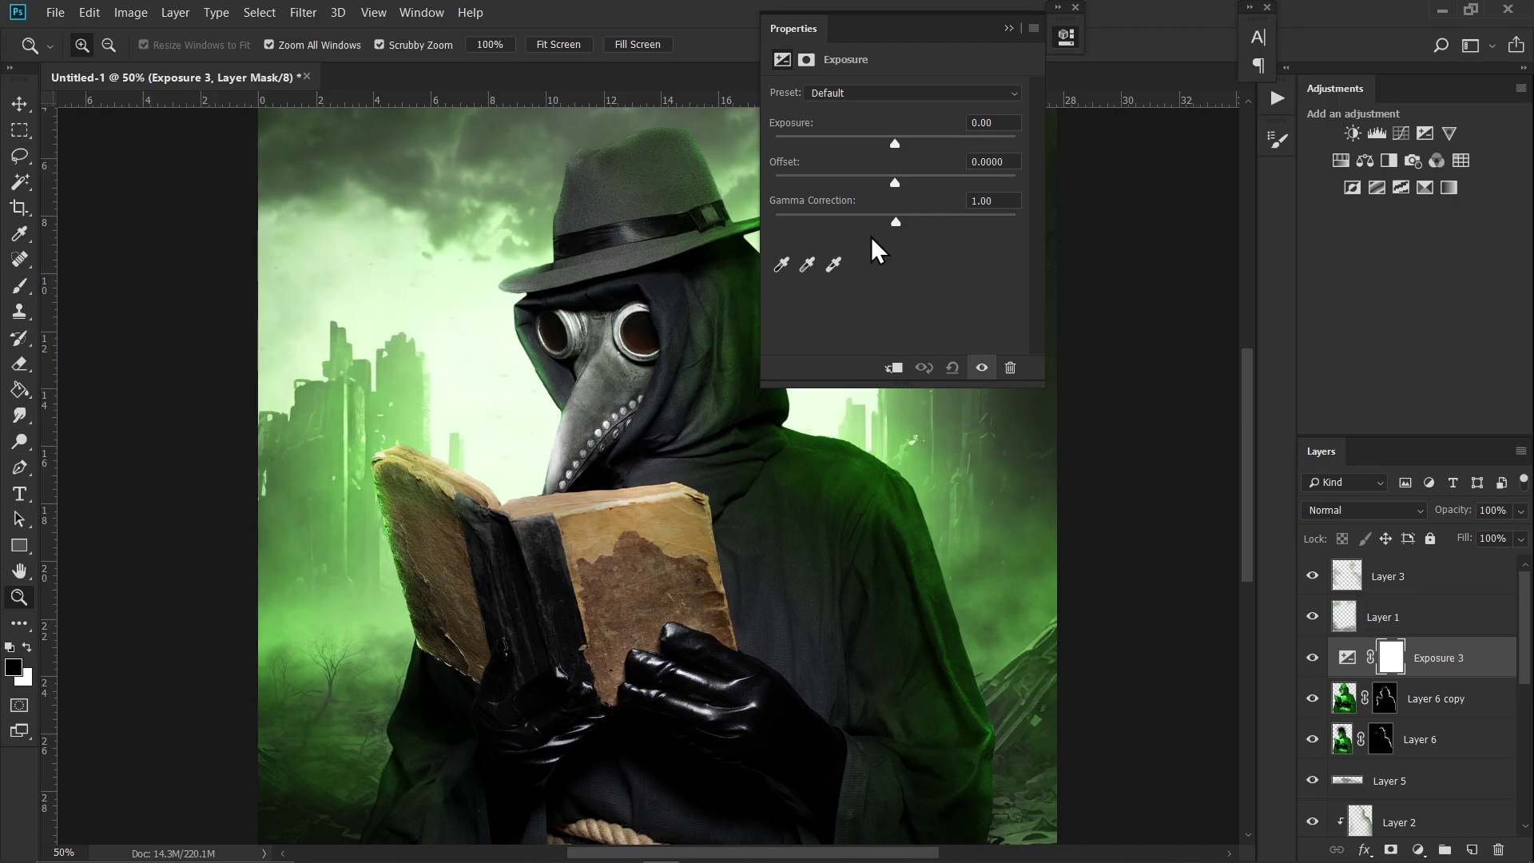
drag(895, 143, 947, 137)
click(894, 367)
key(ctrl+i)
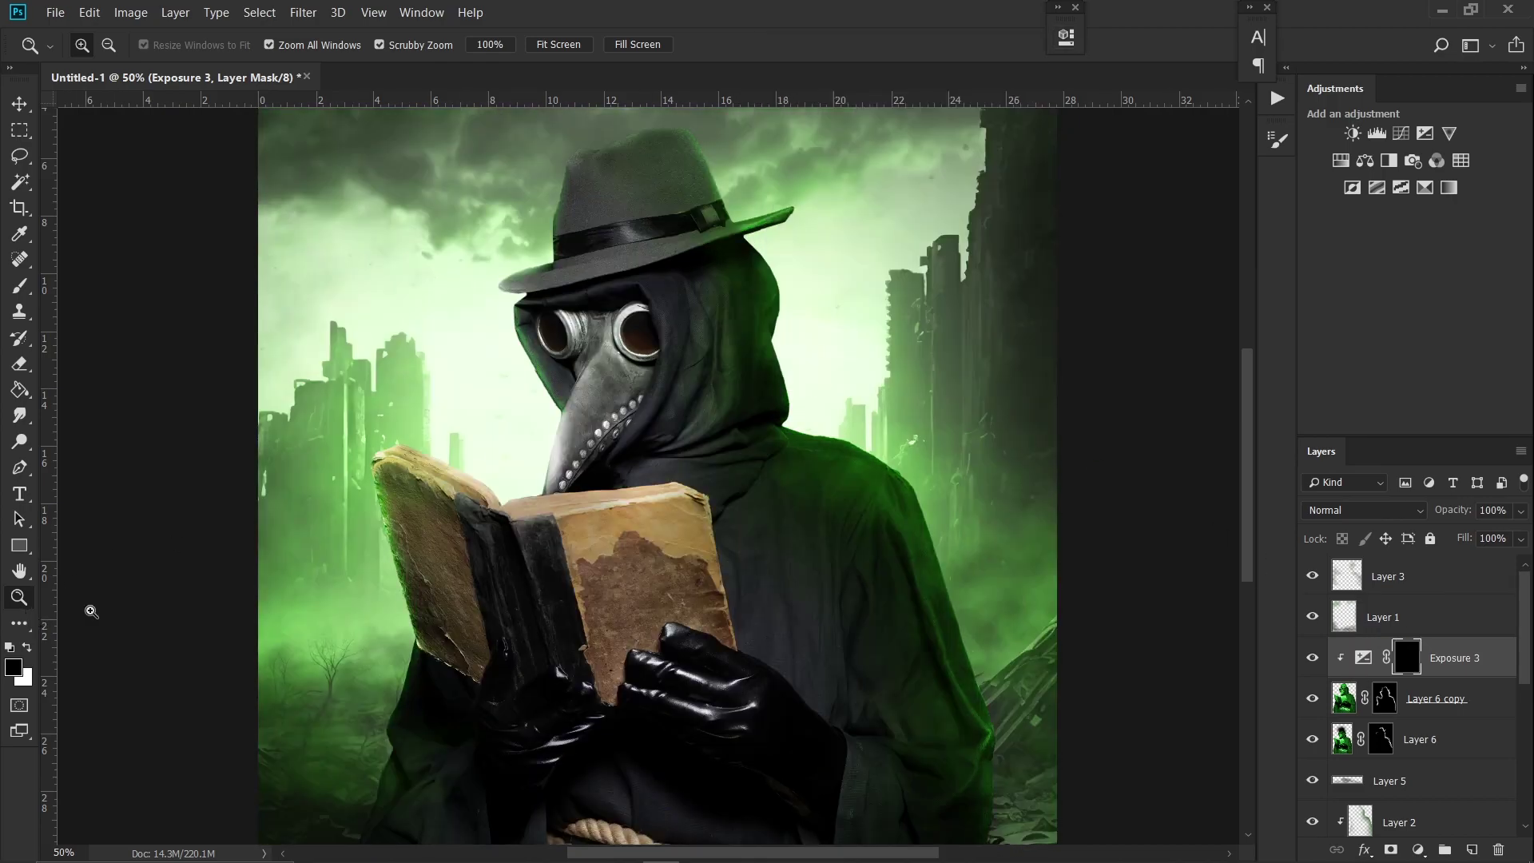
Step: Set a white brush and move the view from the robe's right side to the hat
click(951, 684)
key(b)
key(x)
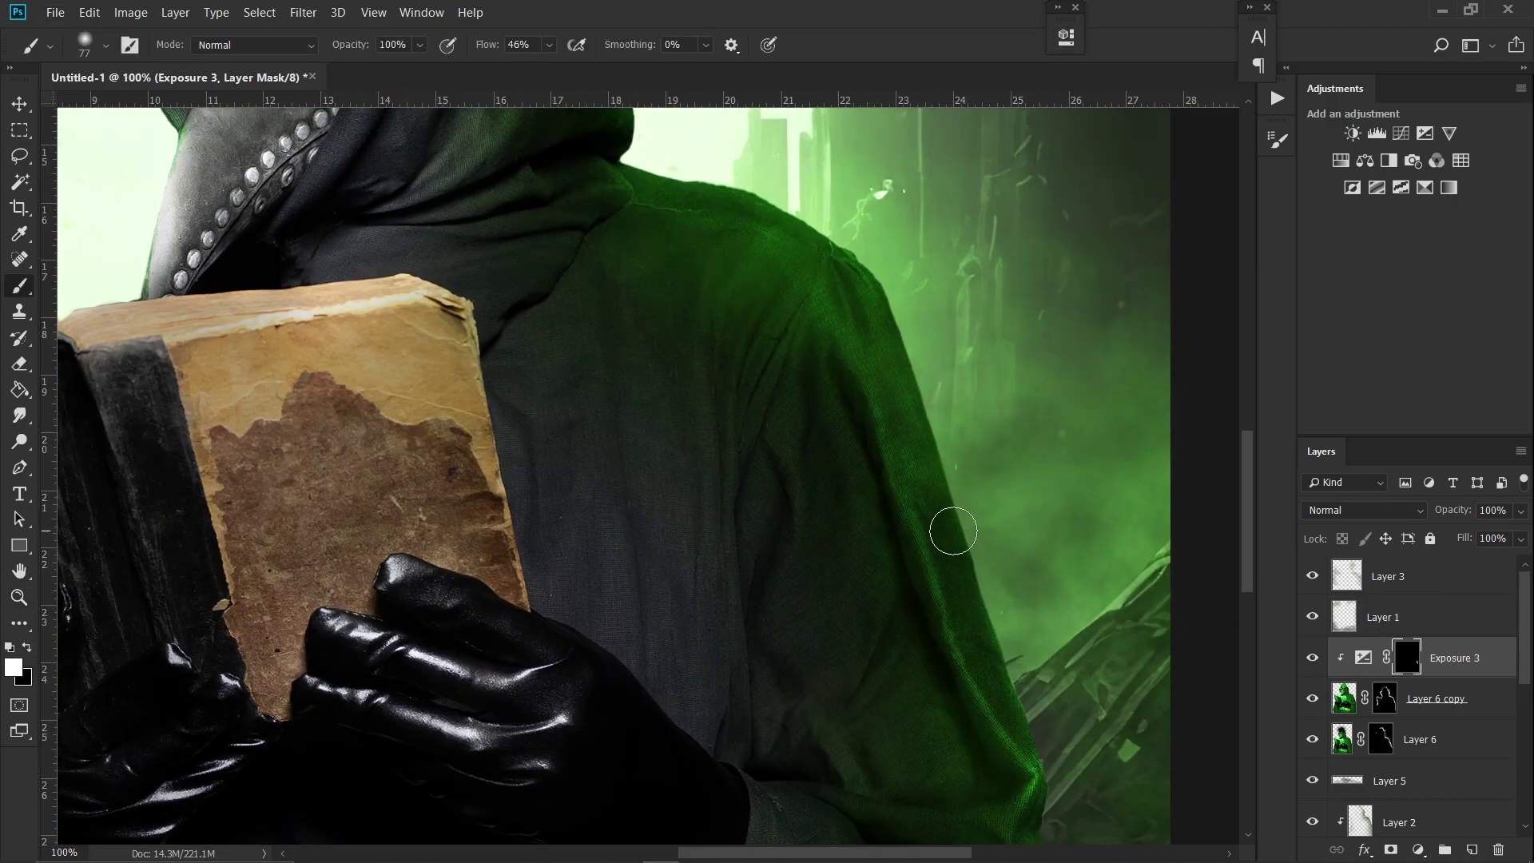
scroll(954, 531, up, 3)
mouse_move(586, 409)
mouse_down()
mouse_move(652, 505)
mouse_move(732, 681)
mouse_up()
drag(584, 139, 593, 184)
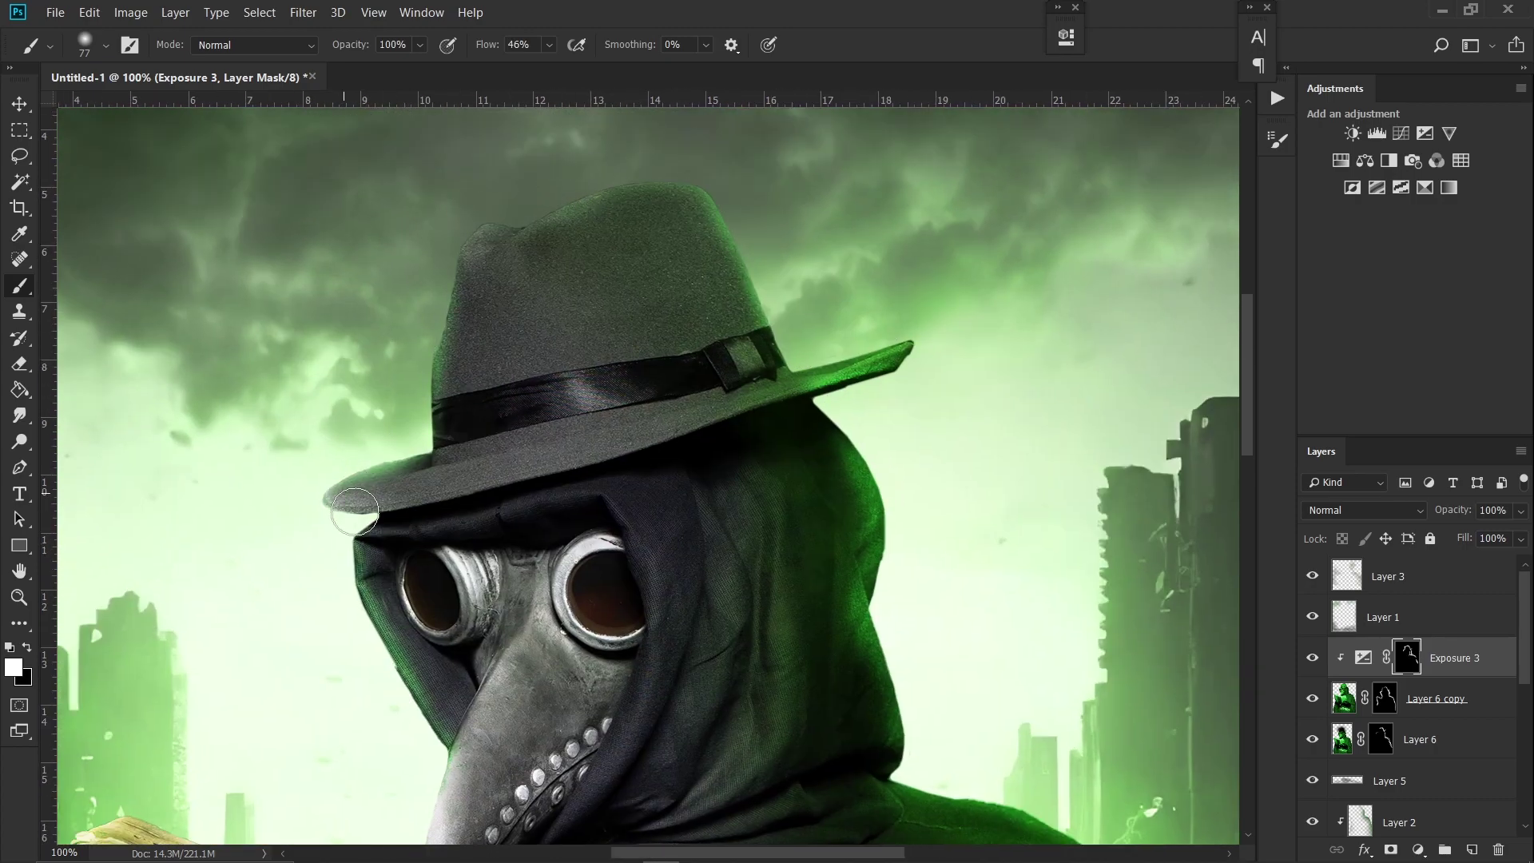
scroll(355, 512, down, 3)
scroll(355, 511, left, 2)
Step: Add a Color Lookup adjustment with the 2Strip.look preset above Layer 3
key(z)
alt+click(439, 567)
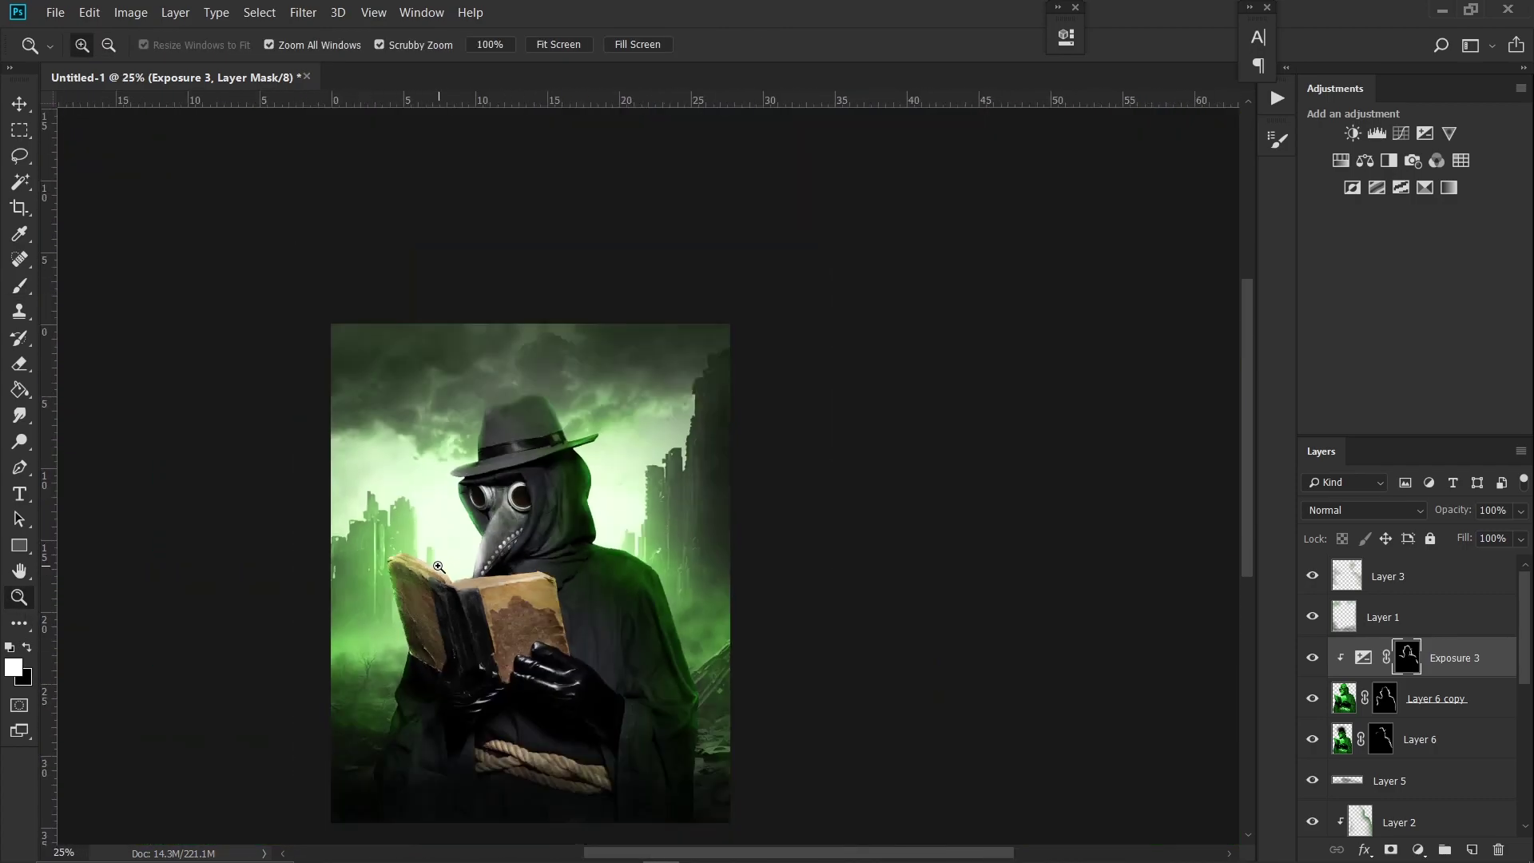
key(ctrl+0)
click(1388, 576)
click(1461, 160)
click(934, 94)
click(912, 171)
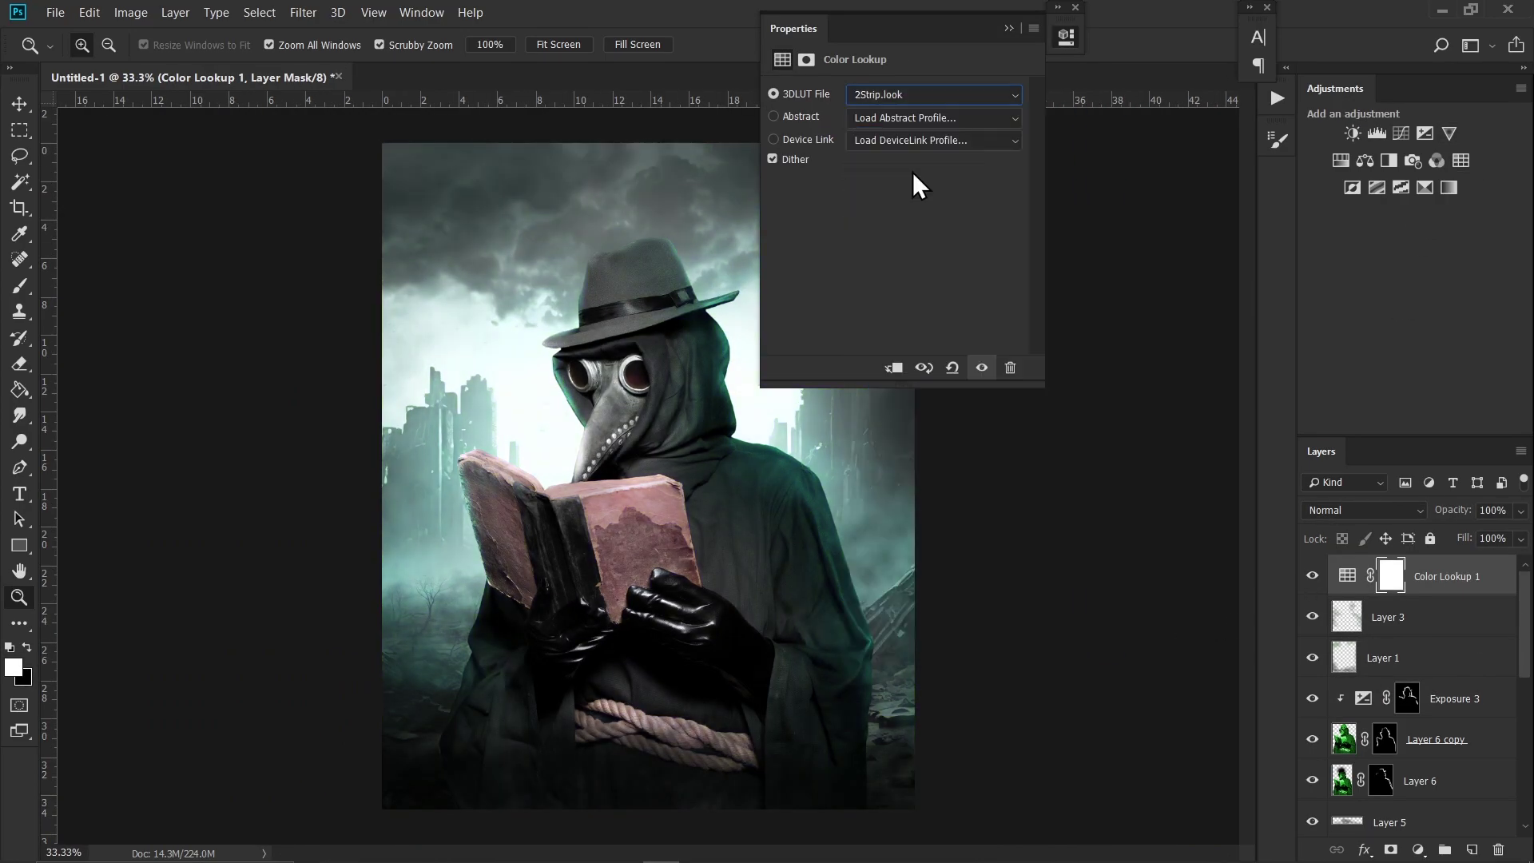
click(1009, 29)
Step: Paint the lookup effect out of the image centre and create a new empty layer
key(b)
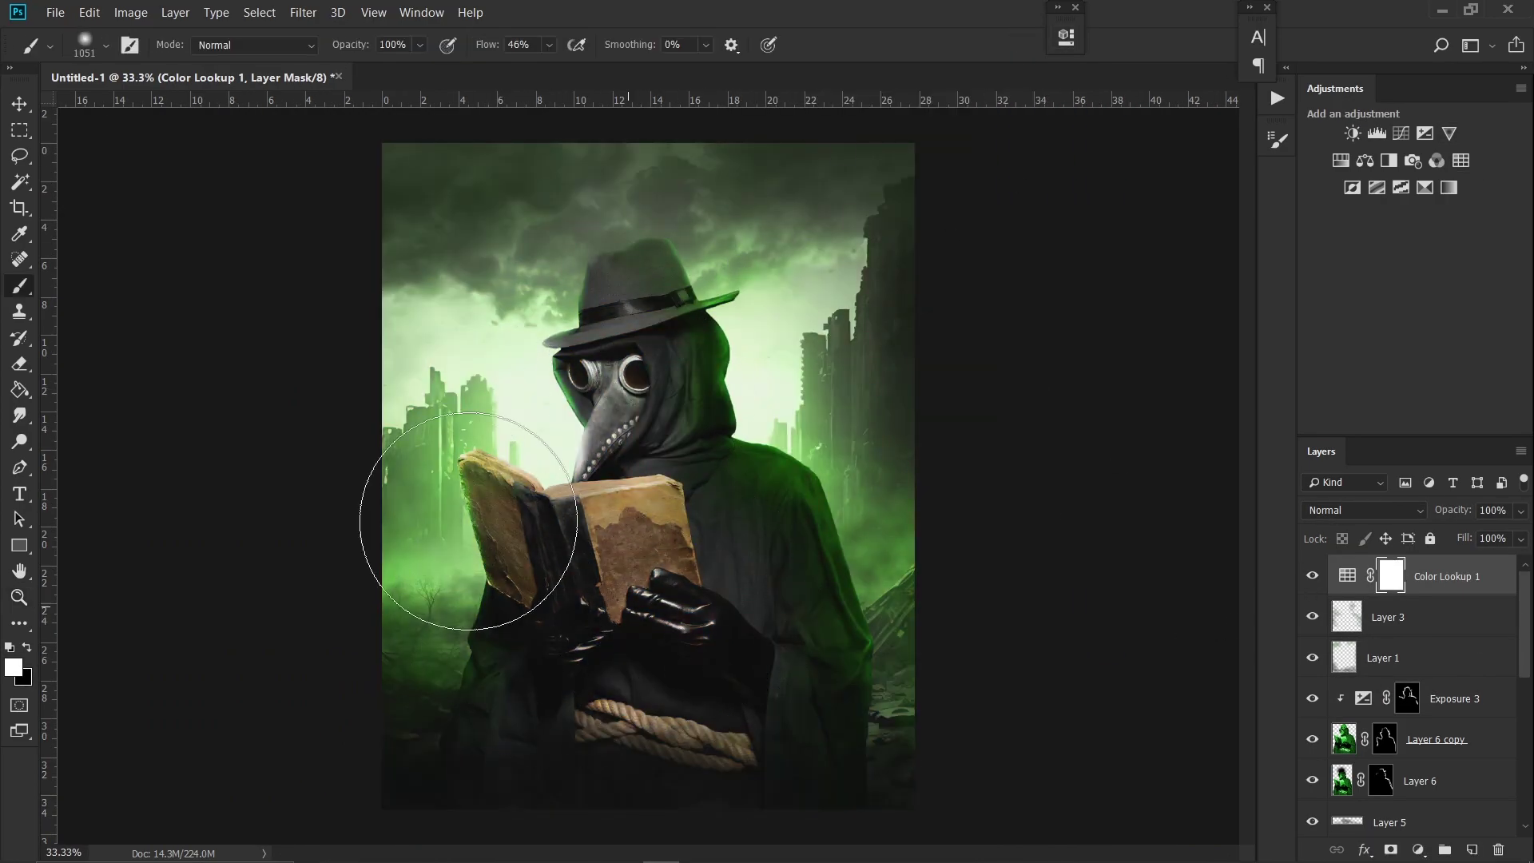
drag(612, 420, 616, 651)
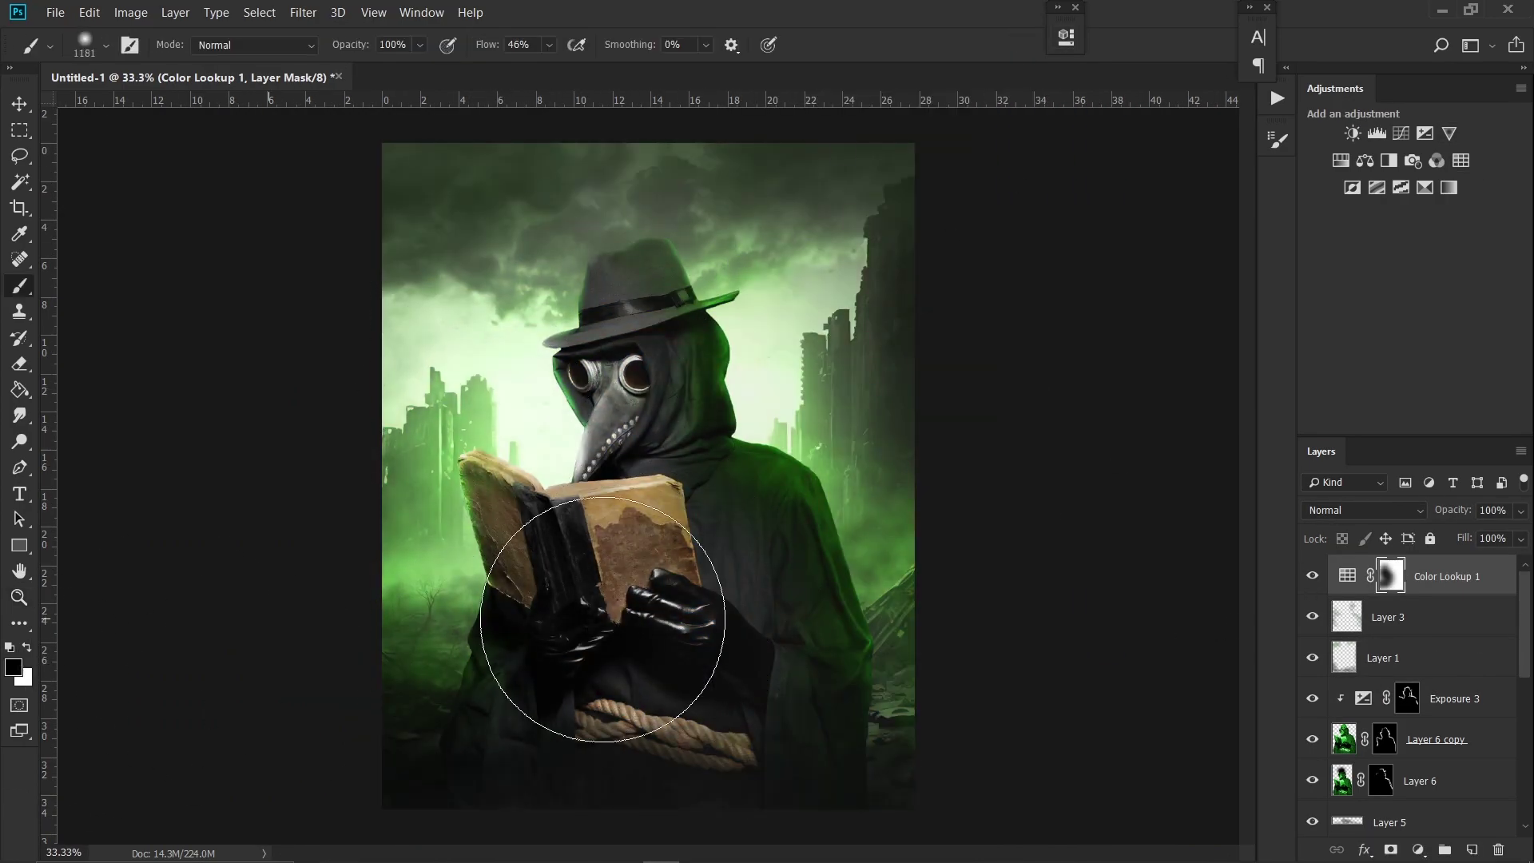
click(19, 598)
click(511, 437)
key(ctrl+1)
key(ctrl+shift+alt+n)
Step: Fill Layer 7 black and add a clipped dark-brown-to-yellow Gradient Map on a new layer
key(alt+BackSpace)
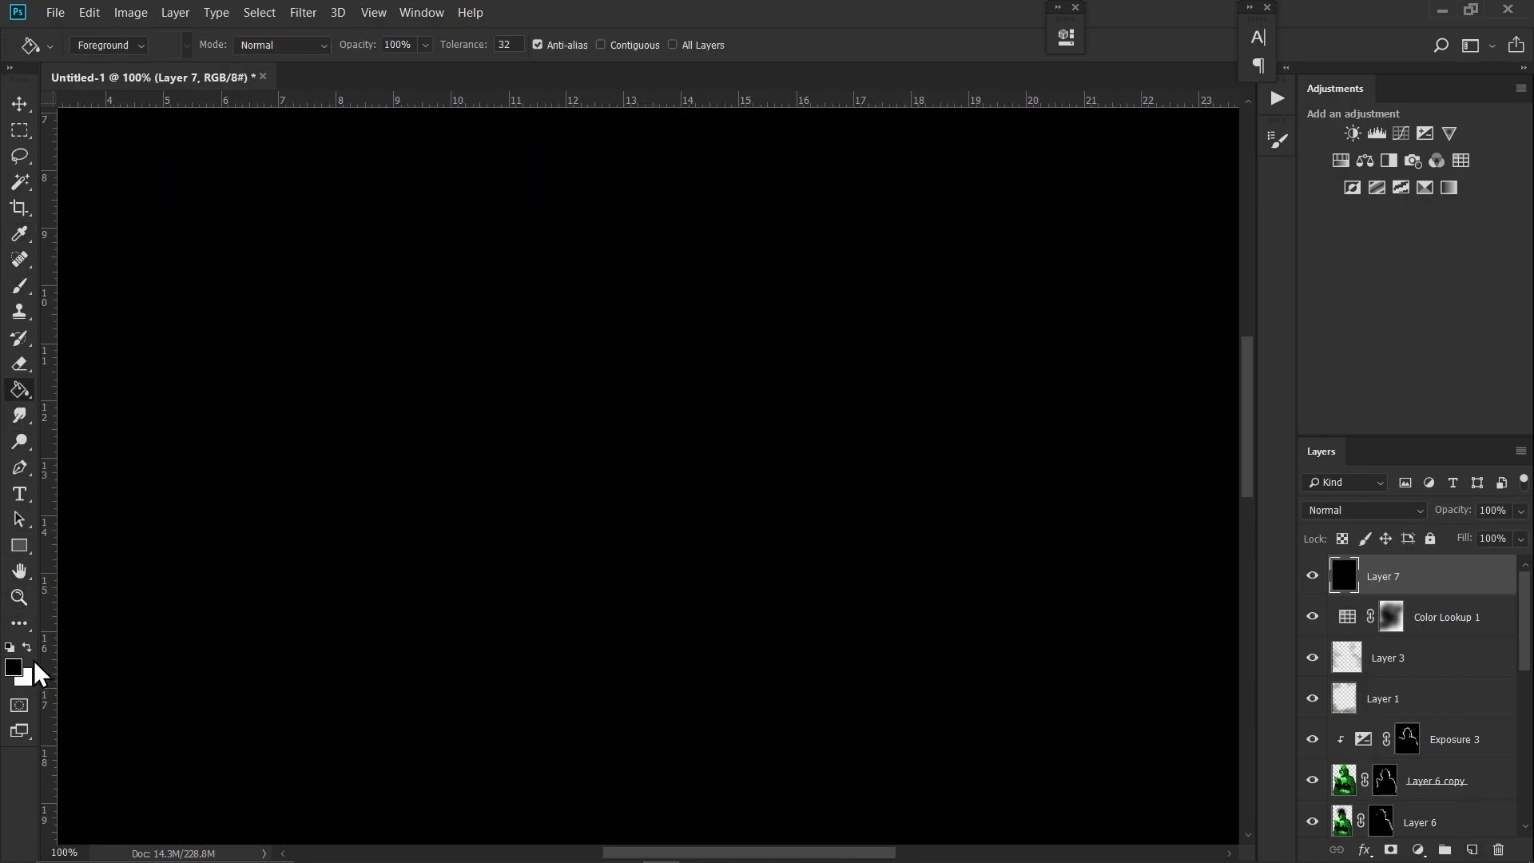
key(ctrl+shift+n)
click(1449, 187)
click(850, 100)
click(916, 339)
click(1251, 198)
key(g)
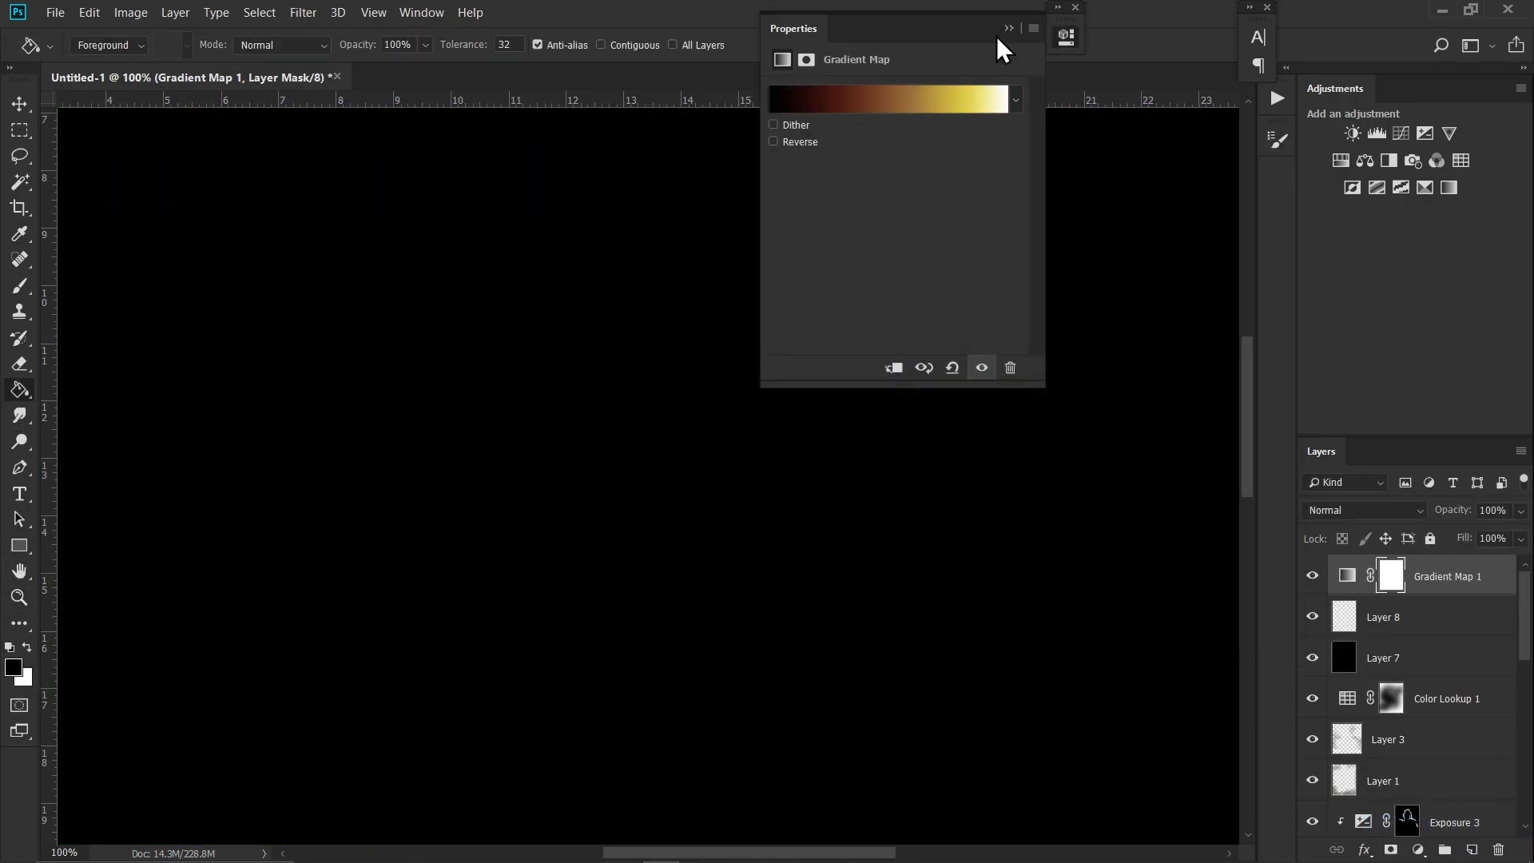
click(1009, 28)
Step: Group the new layers into Group 1 with a blend mode that lets the image show
alt+click(1437, 596)
alt+click(1431, 637)
key(ctrl+g)
click(1364, 510)
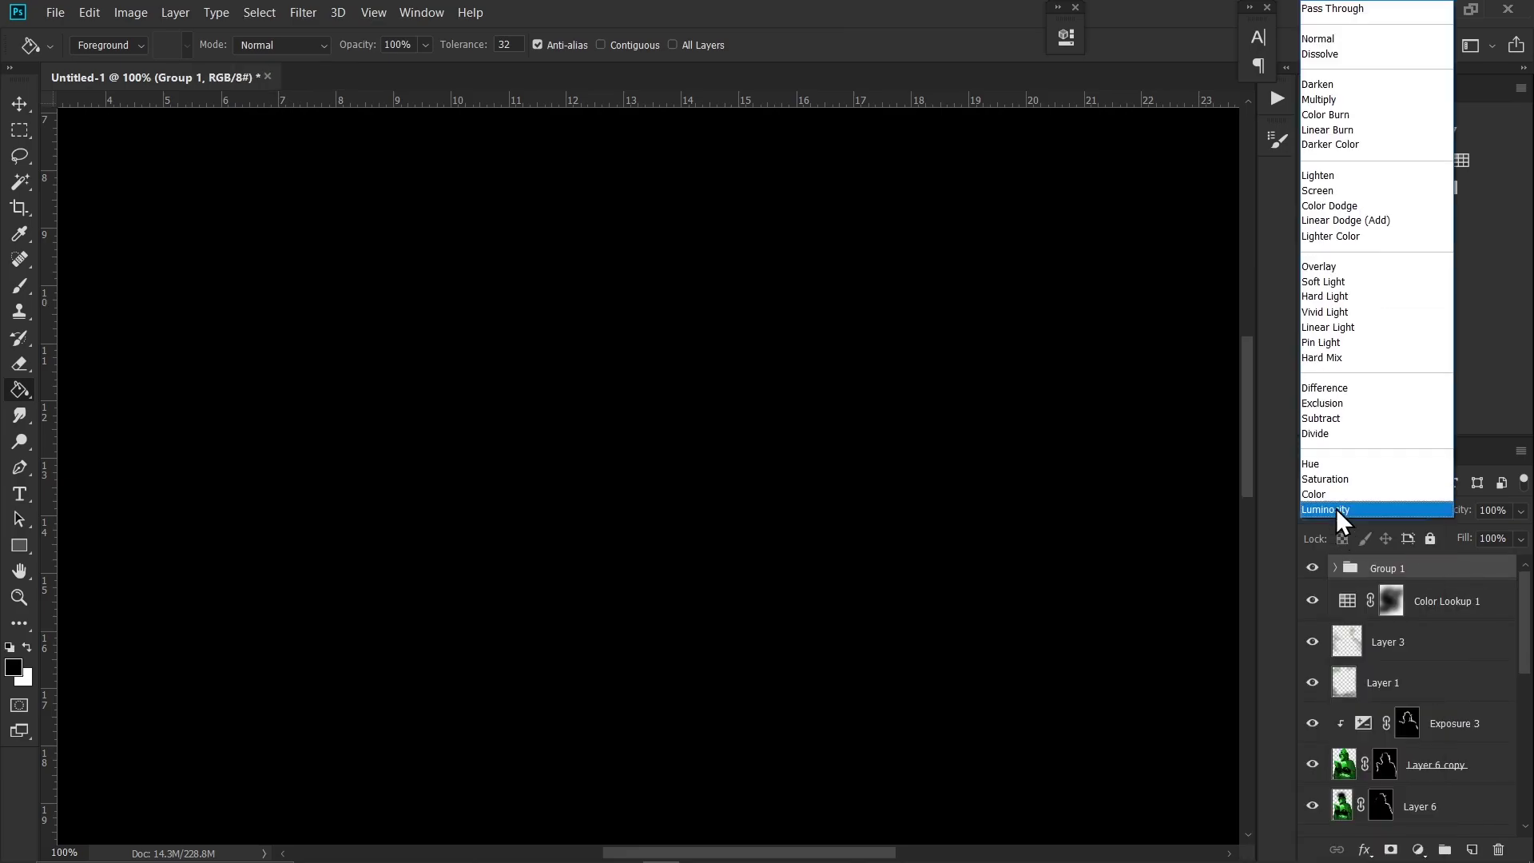
click(1415, 642)
Step: Set a soft round brush at 35% opacity and paint a light highlight on the hood's right fold
key(b)
right_click(522, 427)
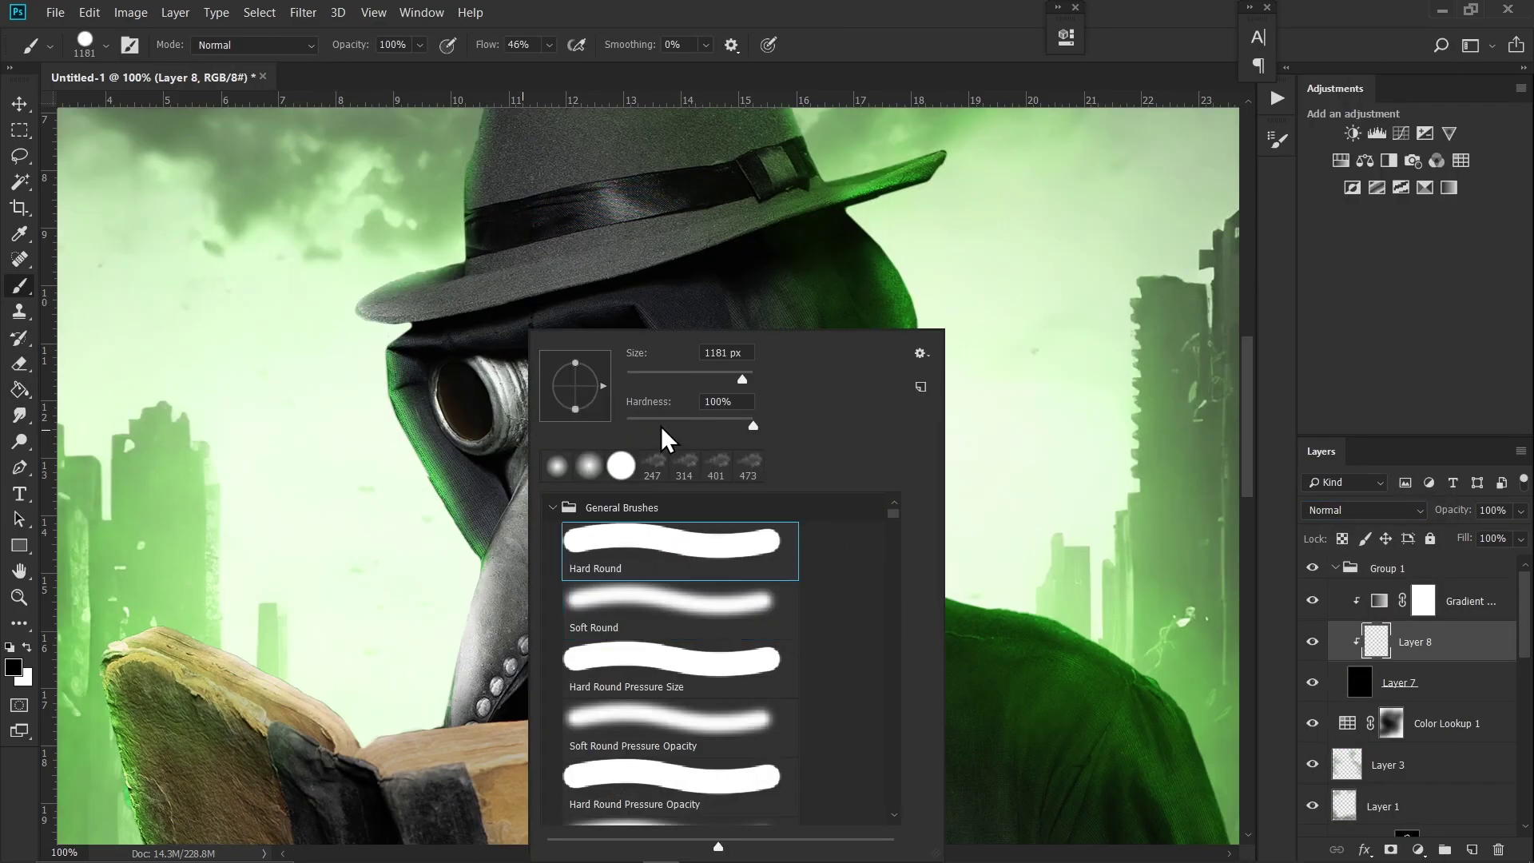
click(549, 45)
drag(560, 66, 541, 68)
drag(389, 69, 382, 69)
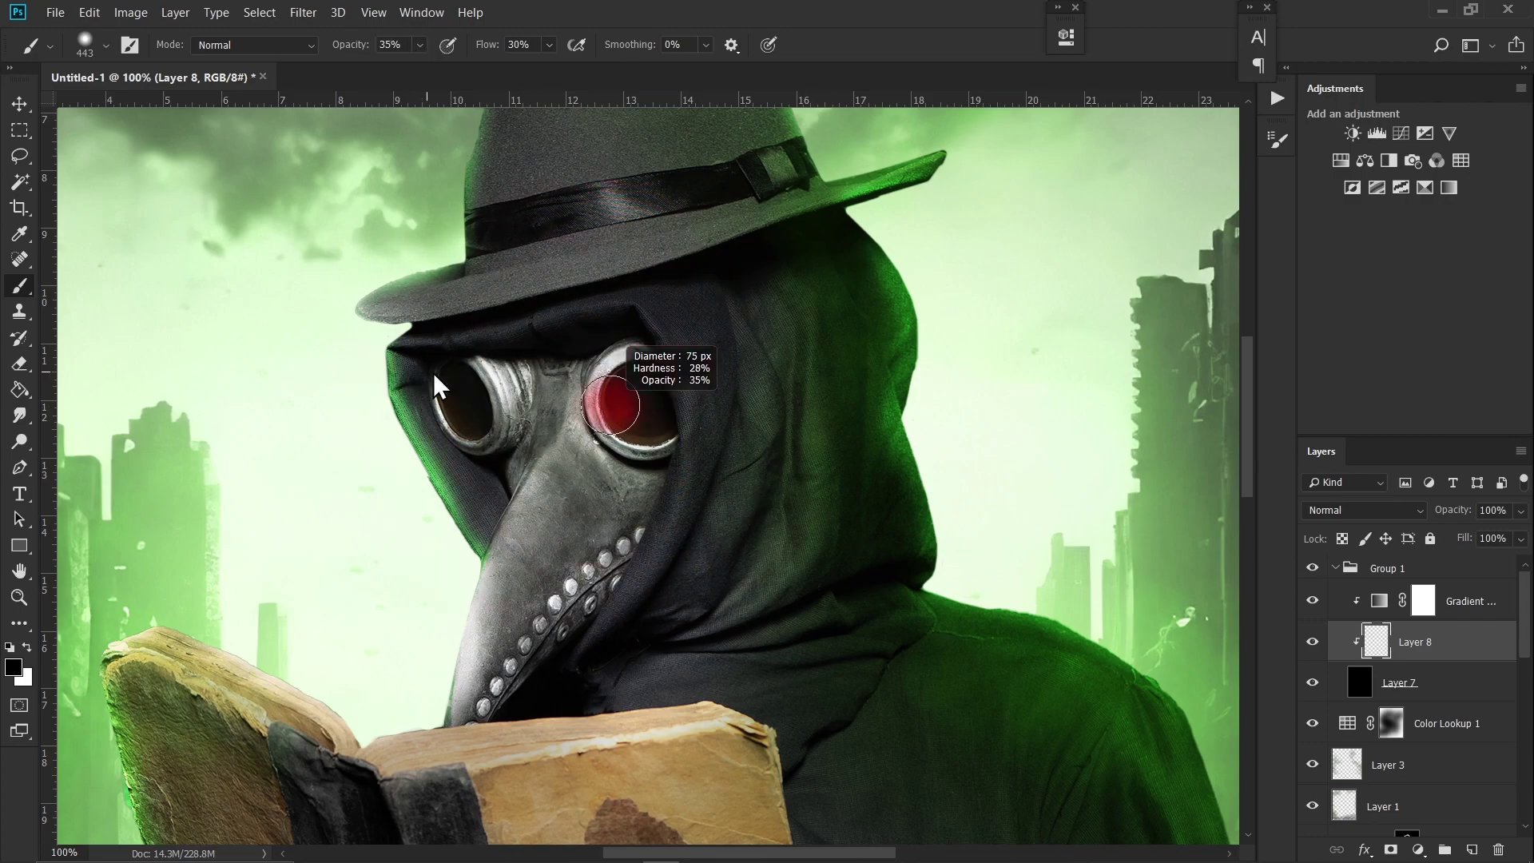
key(x)
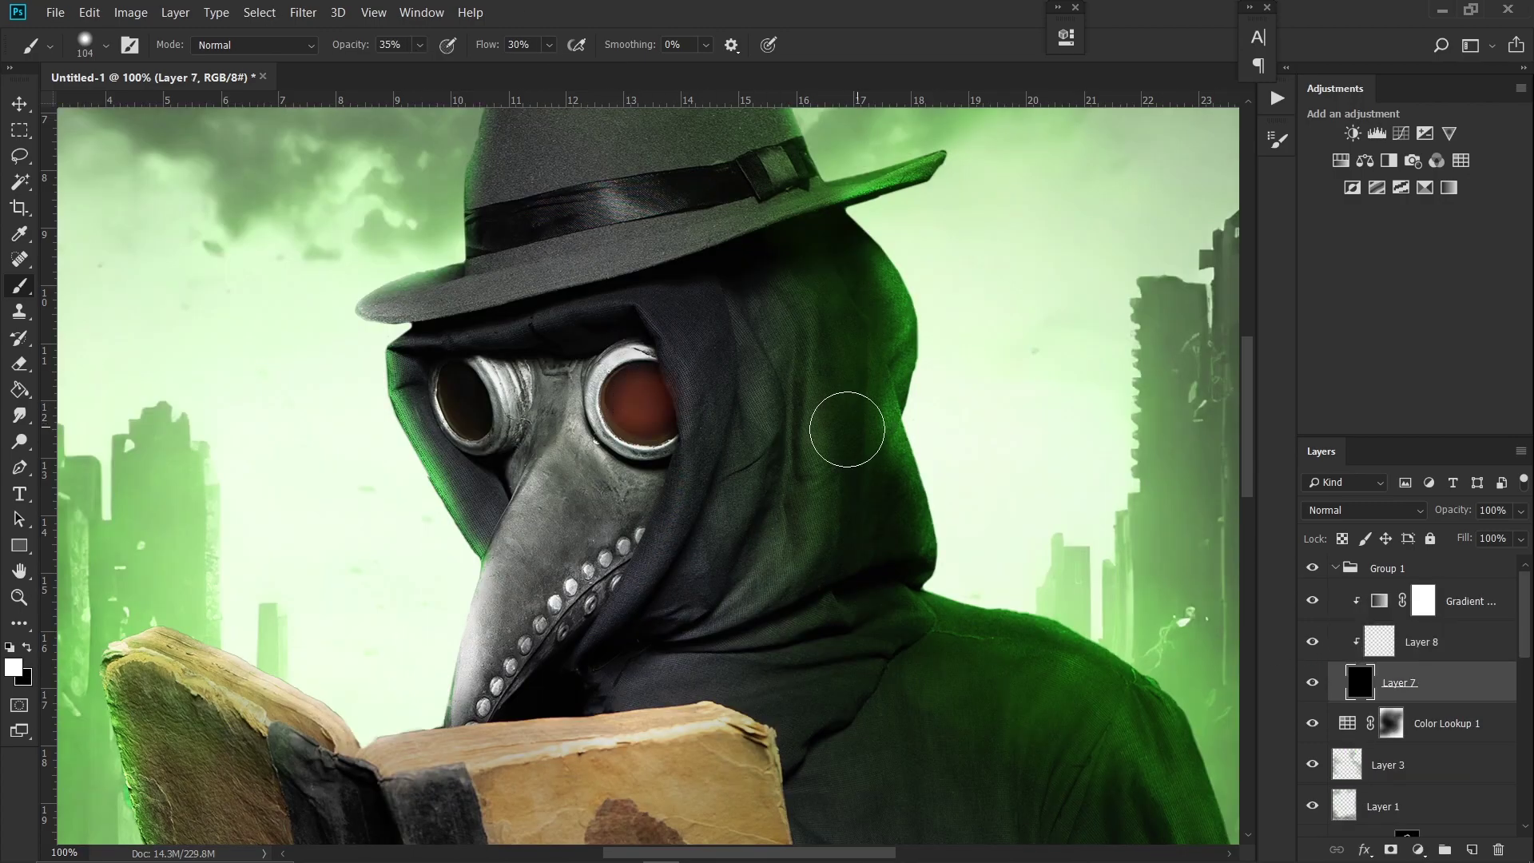
drag(850, 428, 776, 522)
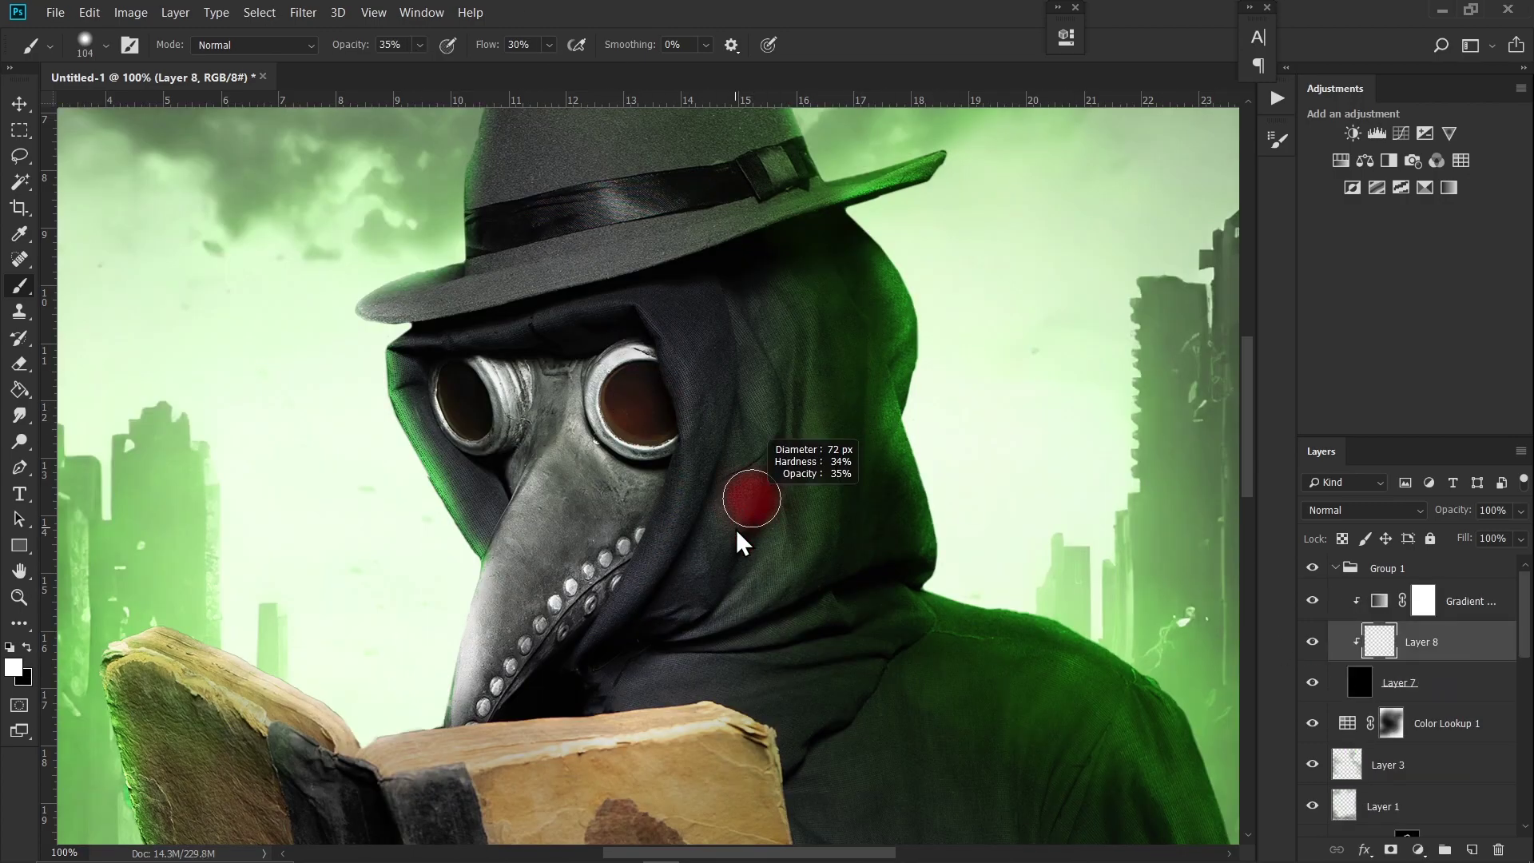
Step: Paint a warm glow with a bright yellow centre into the right goggle lens
key(0)
click(635, 397)
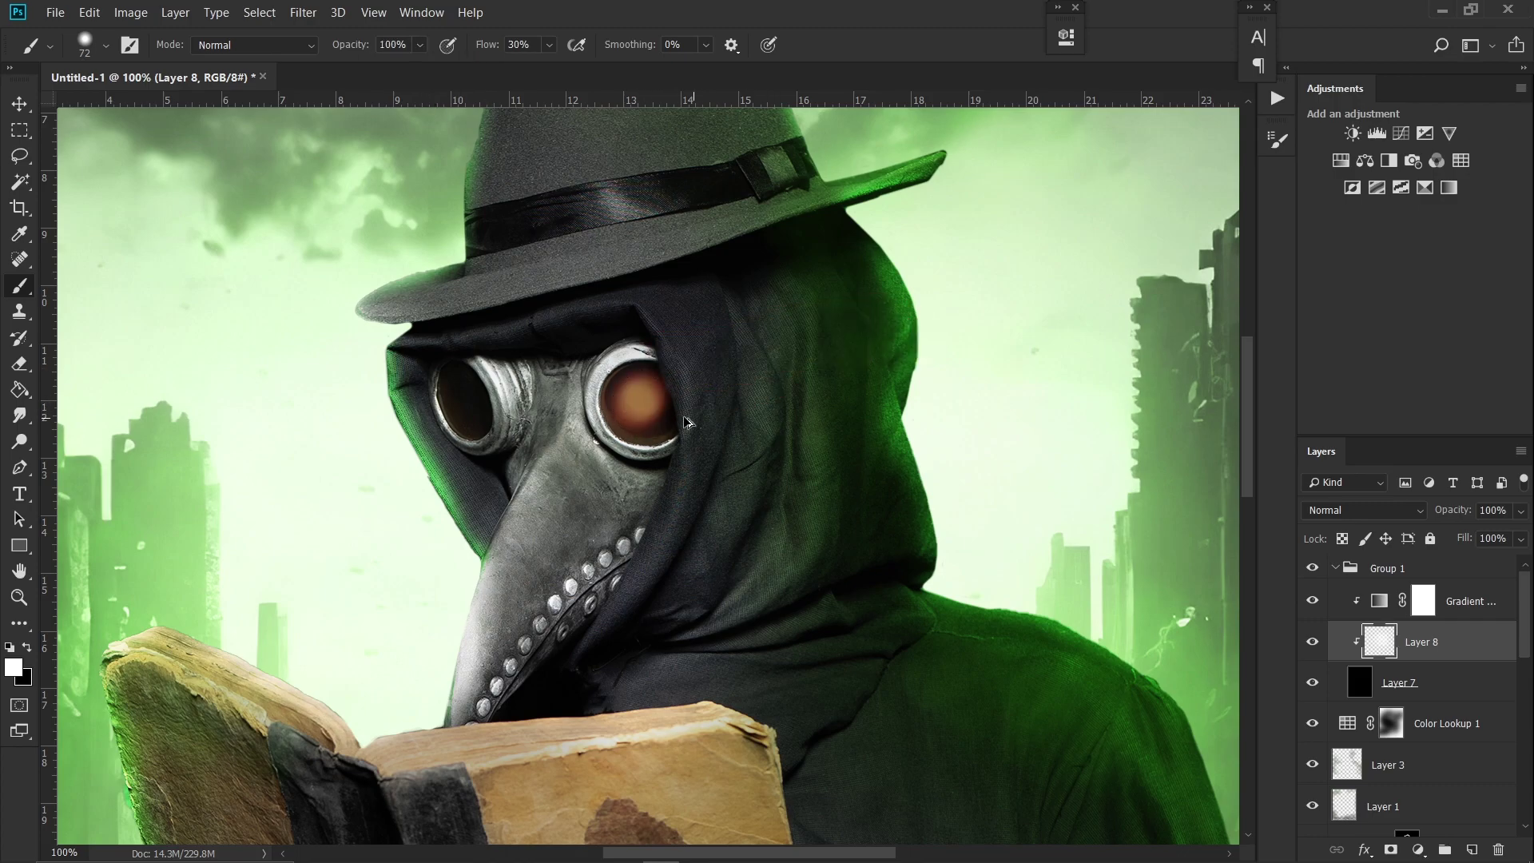
key(bracketleft)
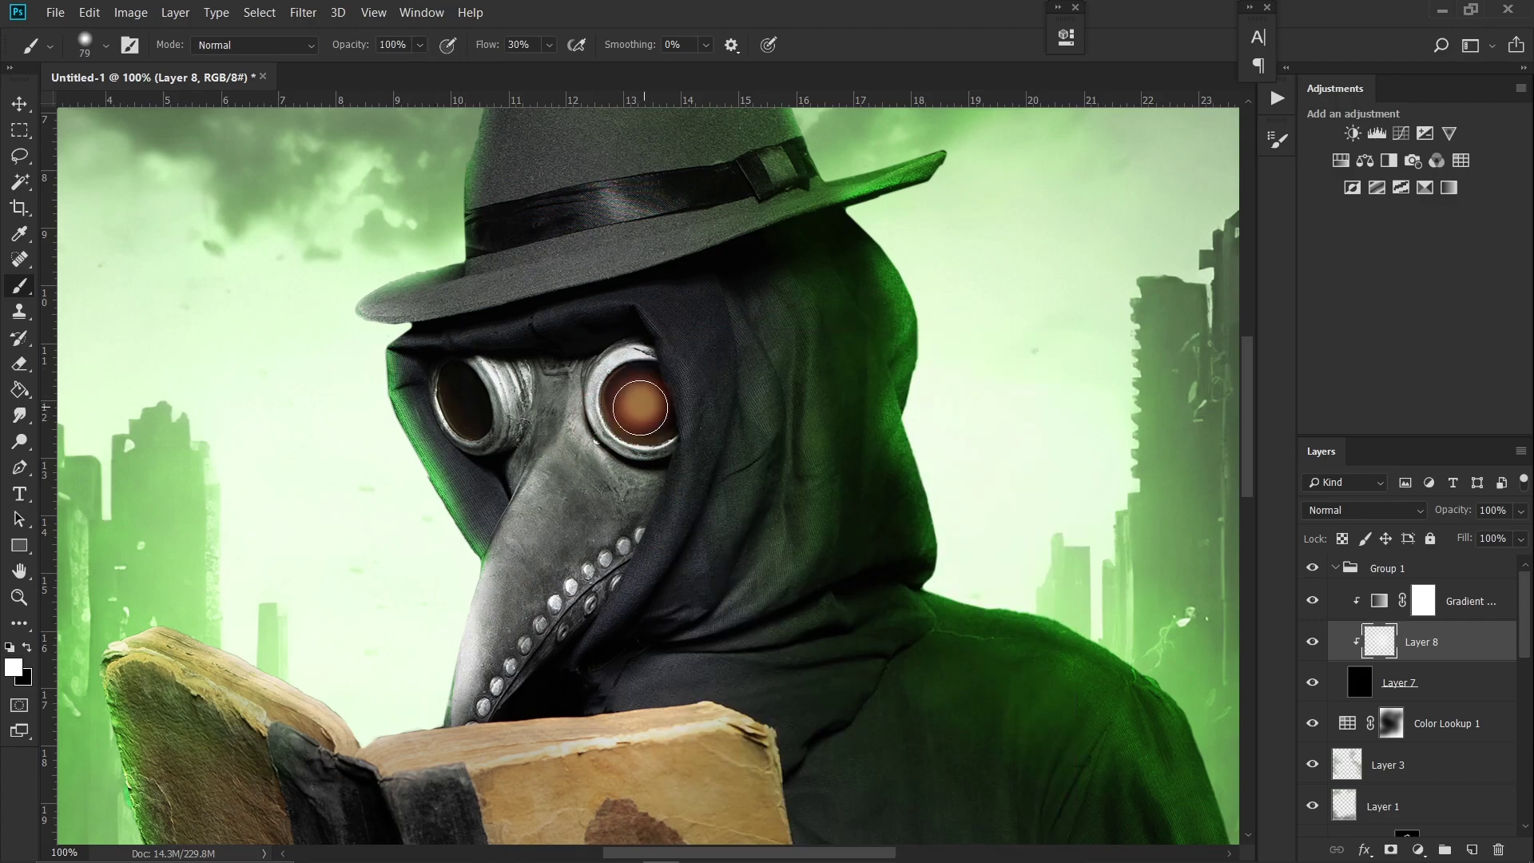
mouse_move(519, 462)
mouse_down()
mouse_move(815, 333)
mouse_move(514, 521)
mouse_up()
key(b)
click(514, 505)
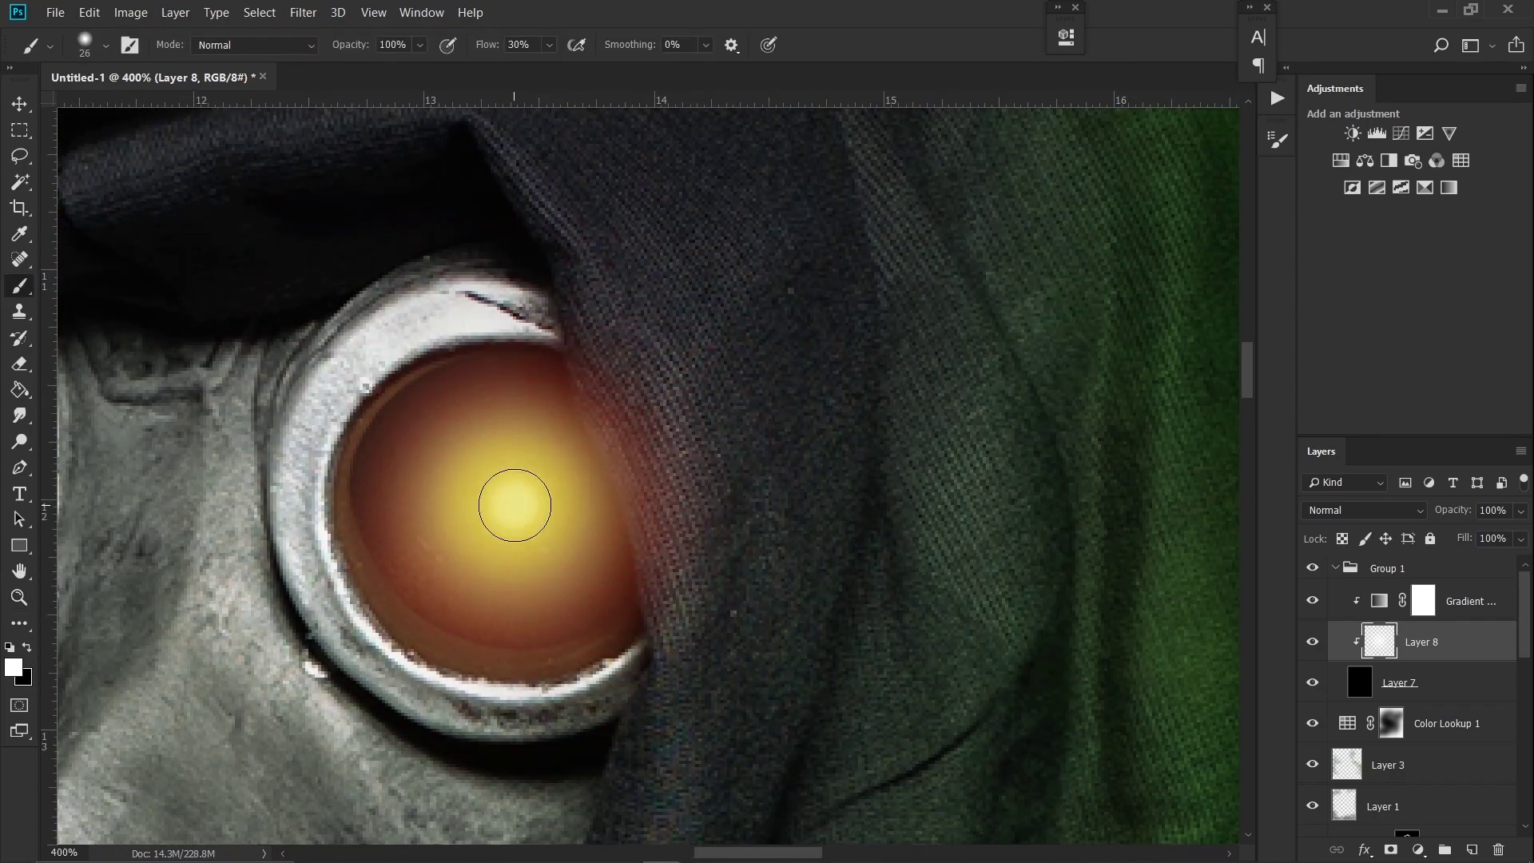
Step: Paint an orange glow into the left goggle lens
key(ctrl+minus)
key(ctrl+minus)
key(ctrl+minus)
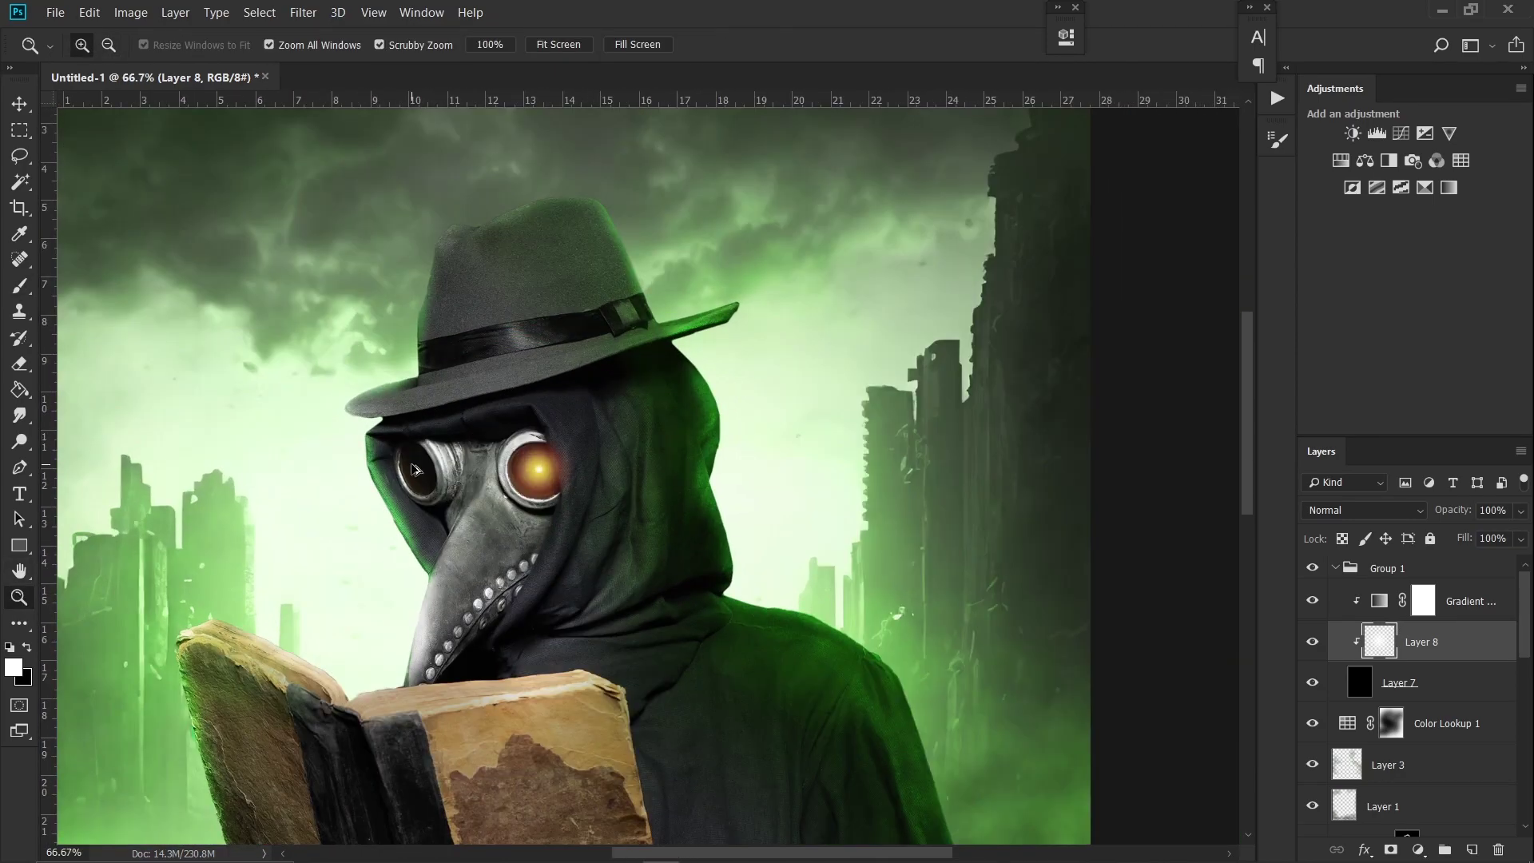
mouse_move(427, 471)
mouse_down()
mouse_move(486, 473)
mouse_move(541, 506)
mouse_up()
key(b)
click(435, 480)
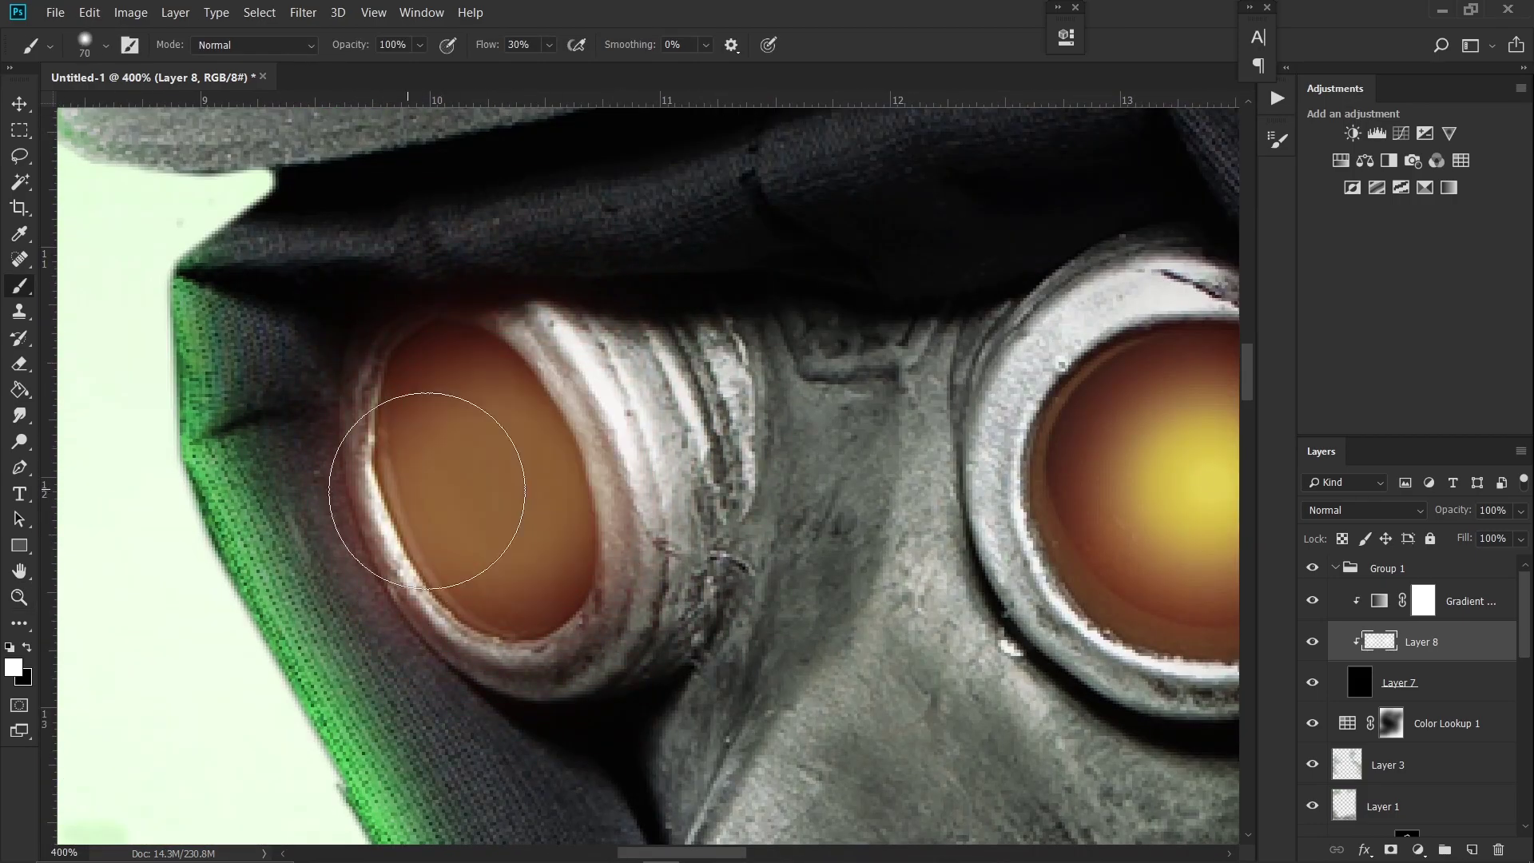
drag(436, 480, 450, 510)
key(z)
key(ctrl+minus)
key(ctrl+minus)
key(ctrl+minus)
Step: Paint glowing trails streaming from the right and left goggle eyes, trimming them with the Eraser
key(ctrl+plus)
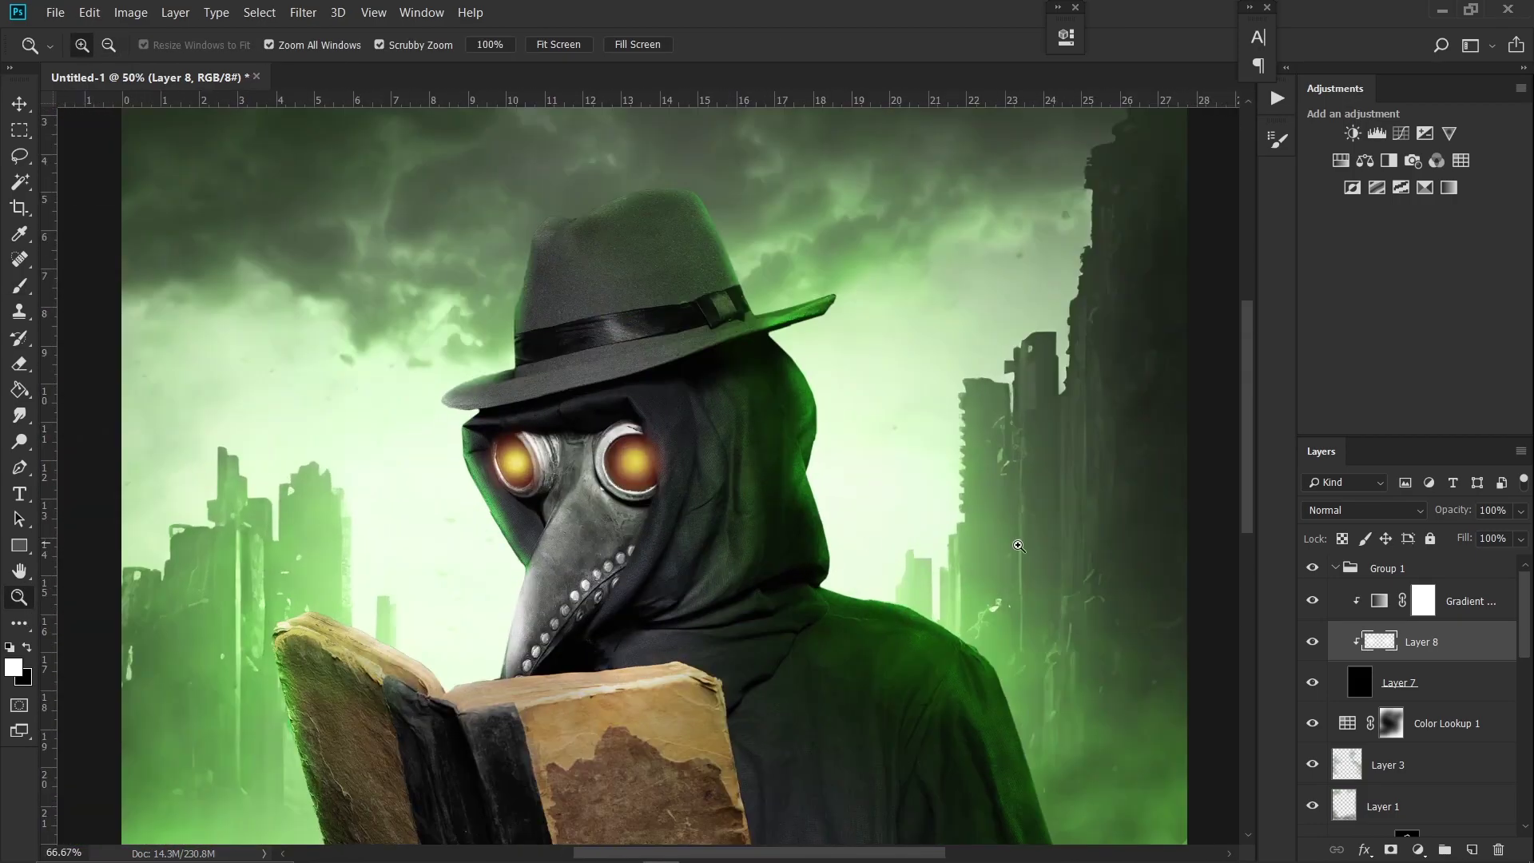
click(1335, 568)
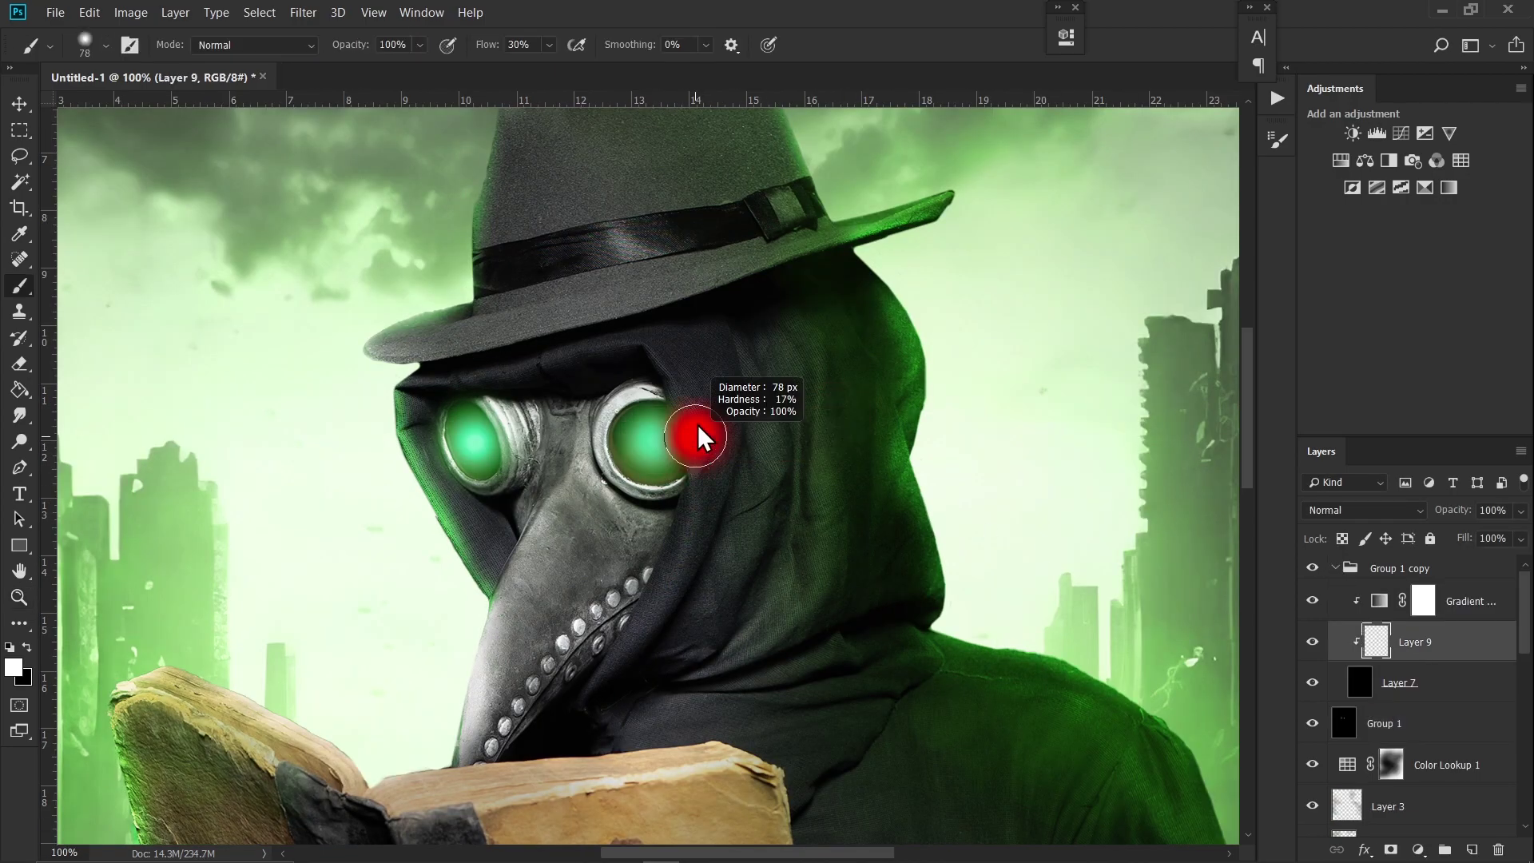
drag(697, 437, 847, 403)
key(e)
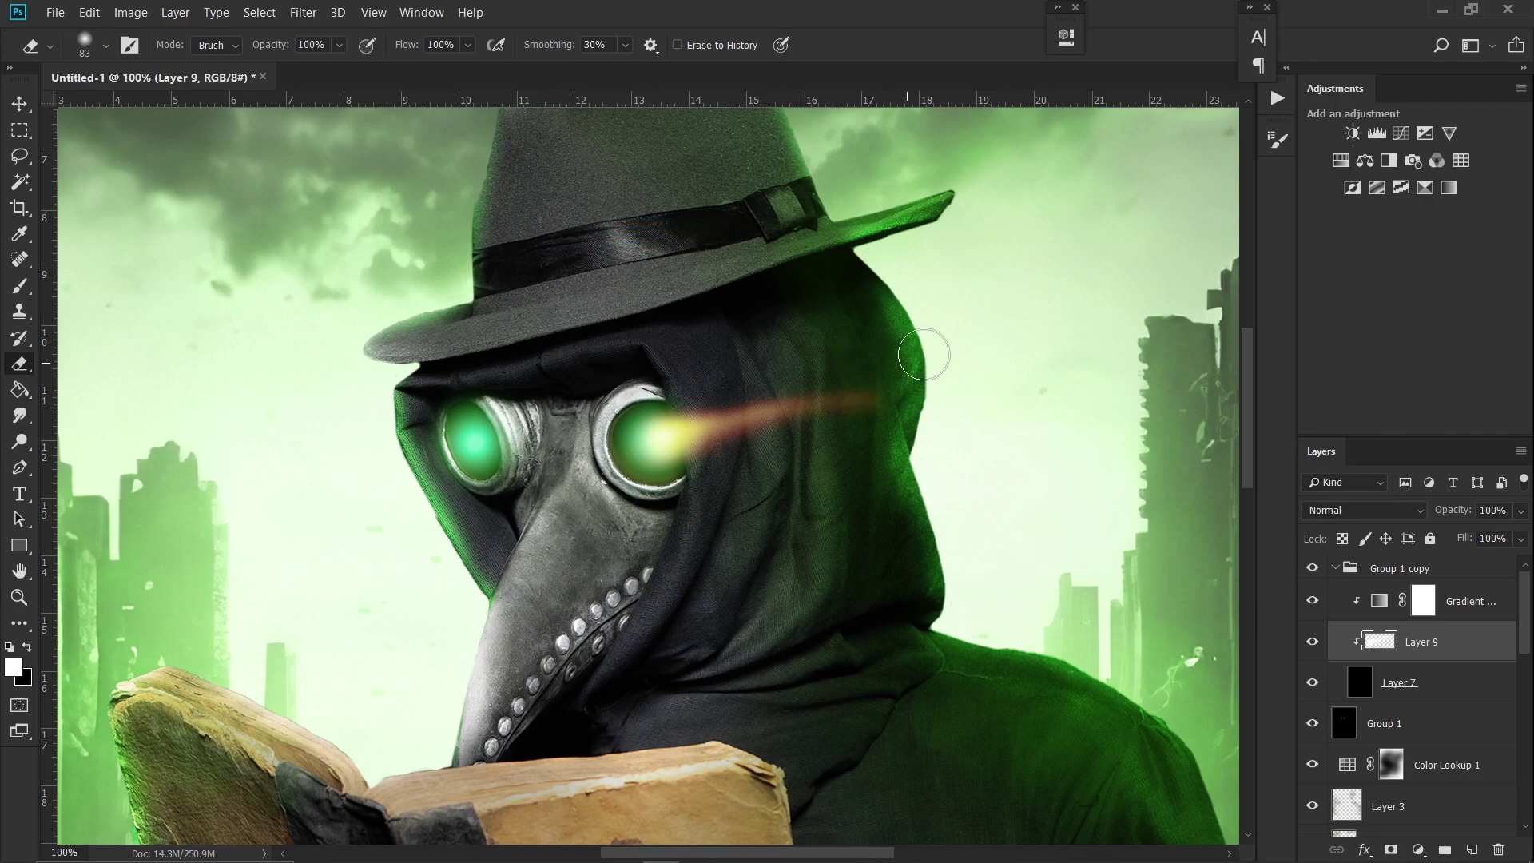
key(b)
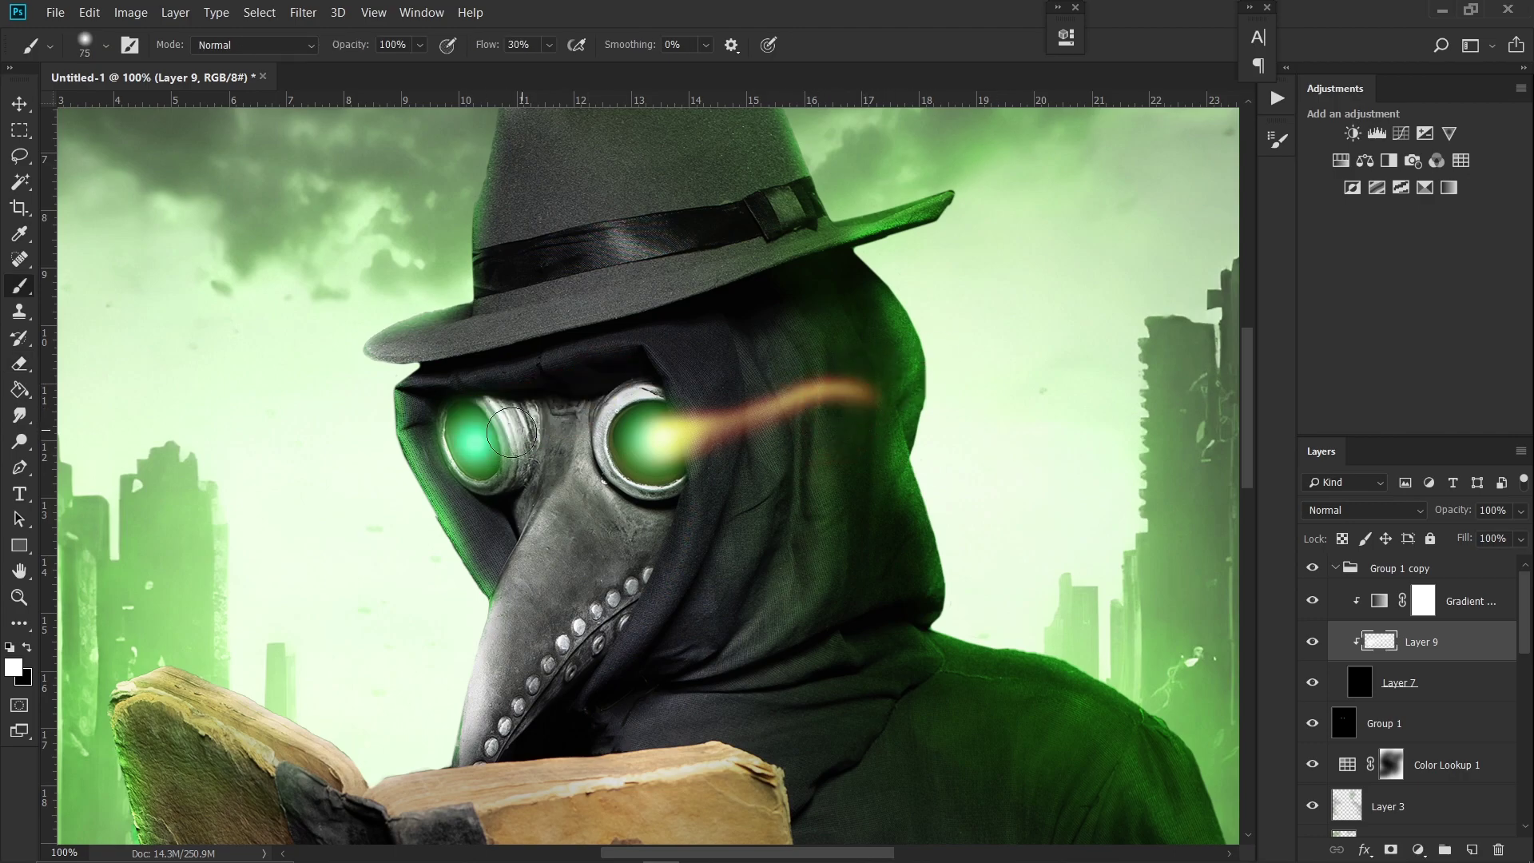
drag(480, 427, 626, 395)
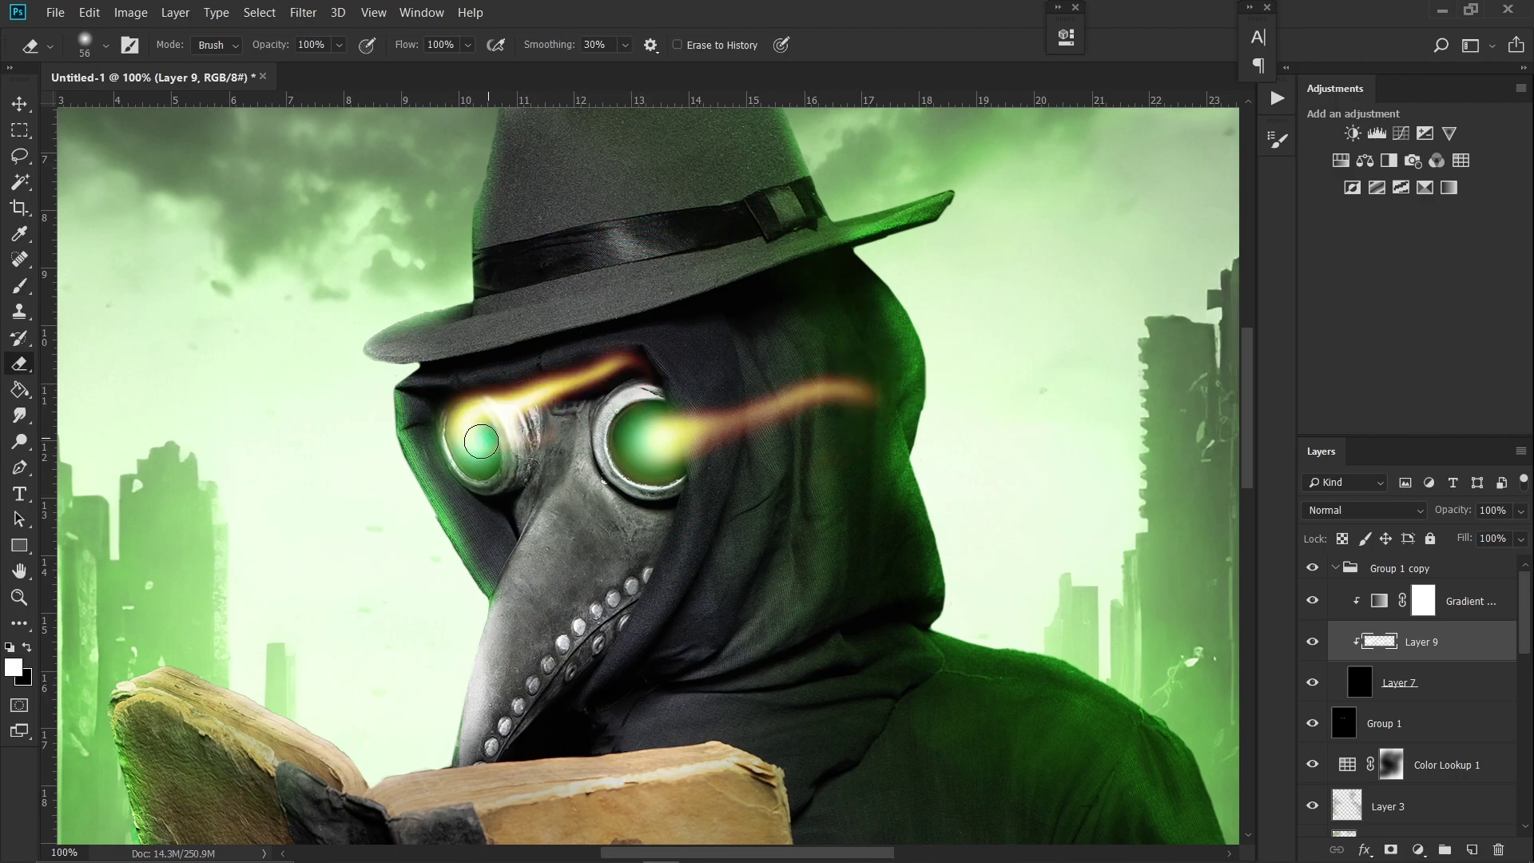
Step: Copy a lassoed part of the glow trail to Layer 10 and rotate it about -4°
drag(669, 377, 399, 483)
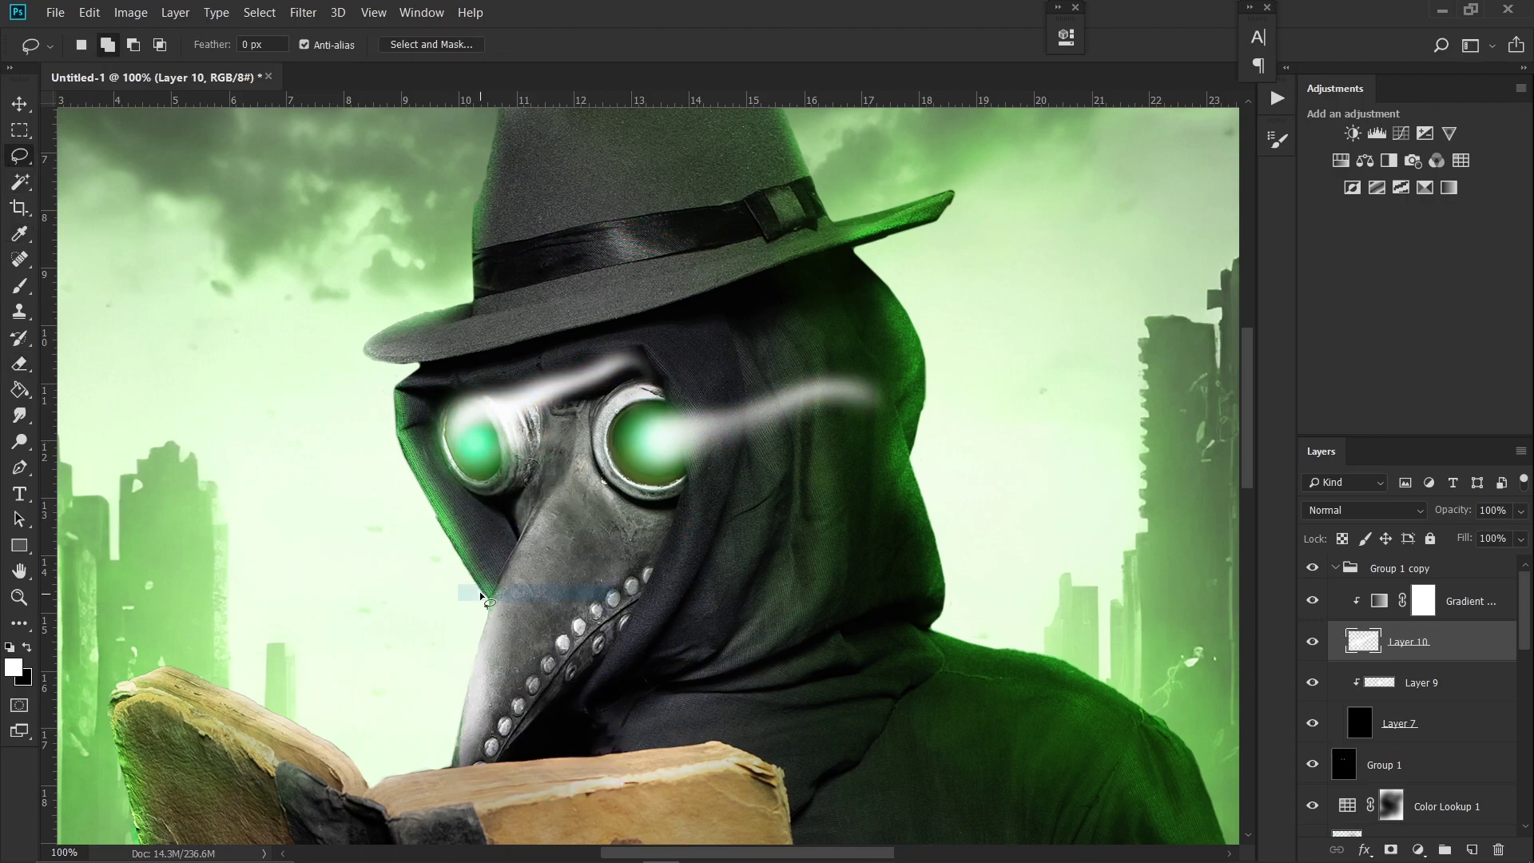
key(ctrl+j)
key(e)
key(ctrl+t)
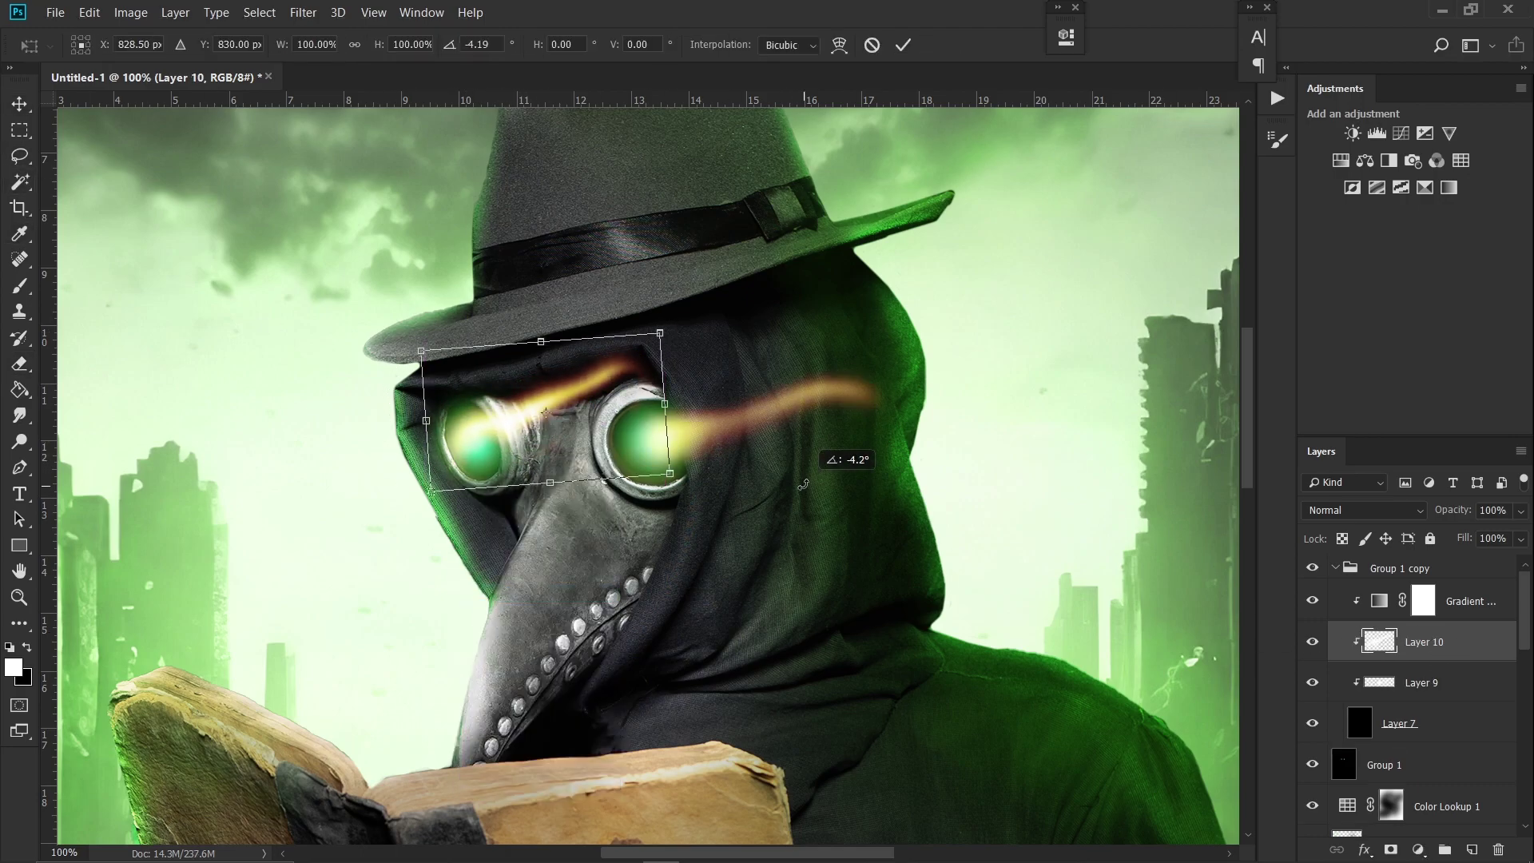
key(ctrl+minus)
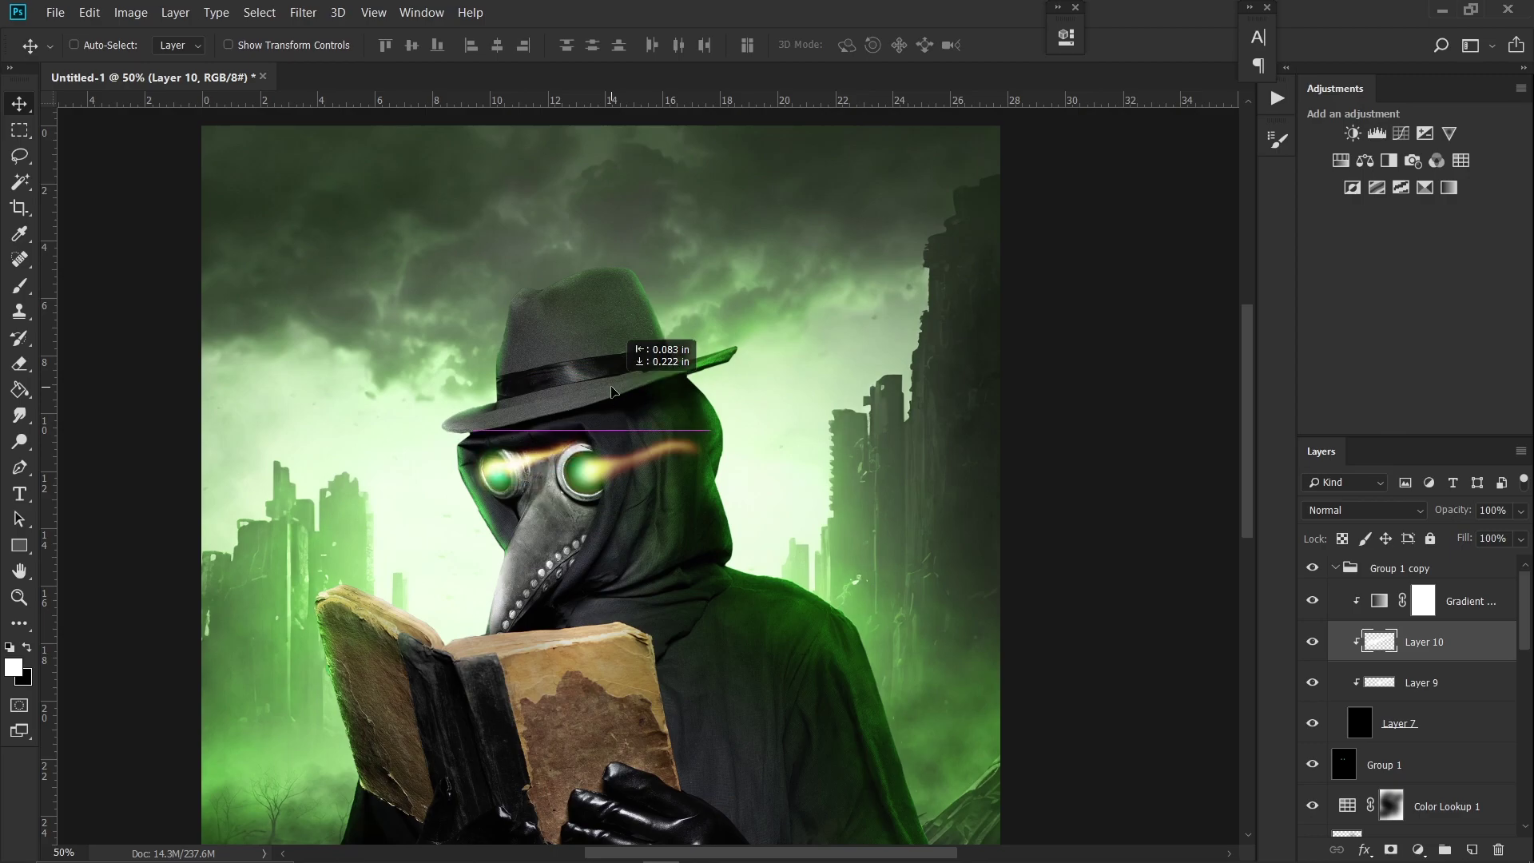
key(Return)
key(e)
Step: Shift the copied glow streak around the left goggle
drag(694, 497, 744, 349)
key(v)
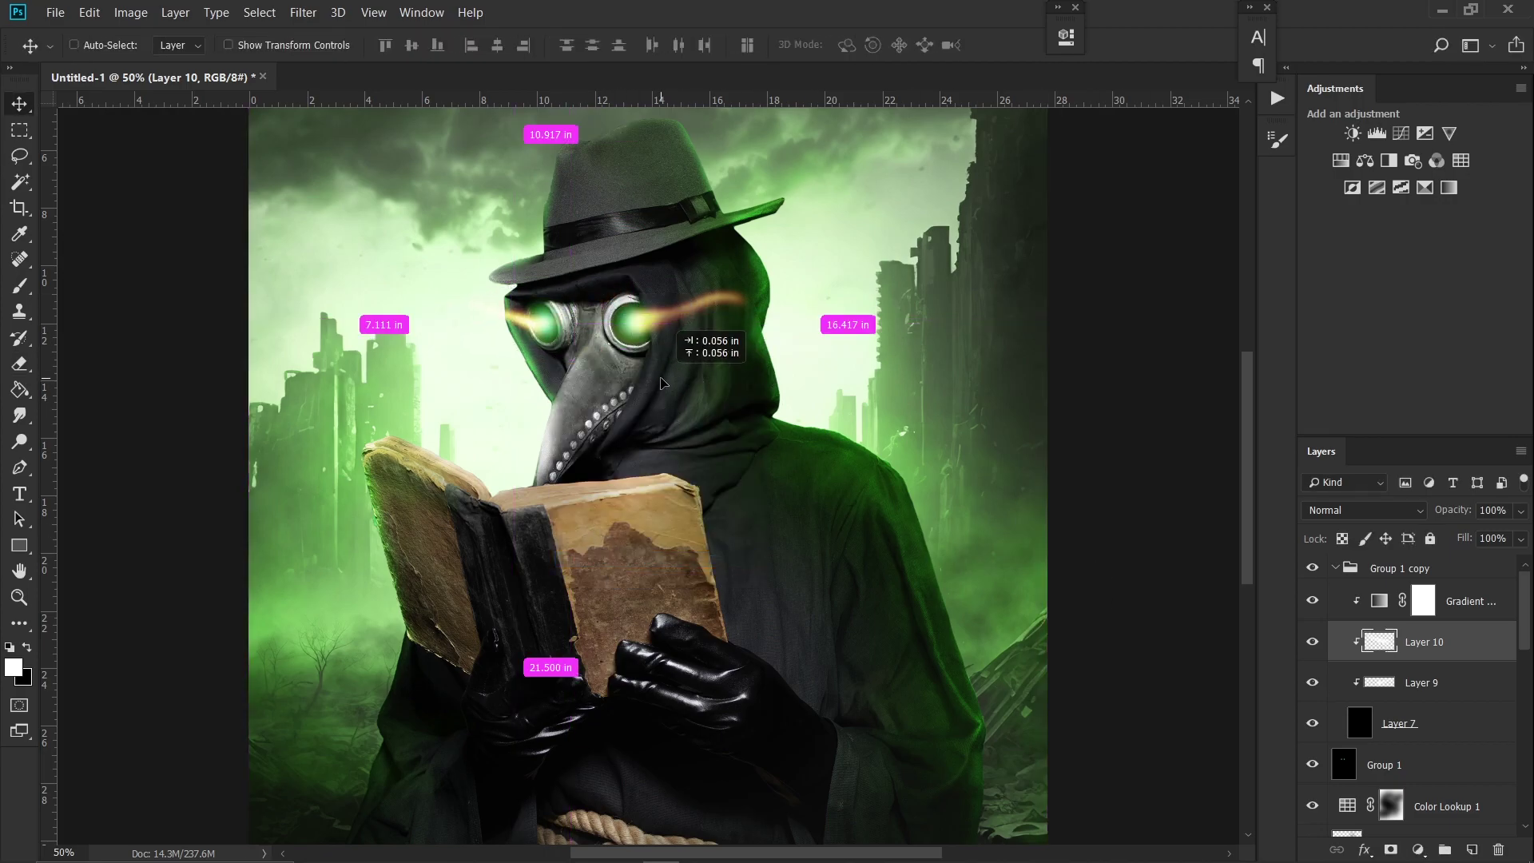
key(z)
alt+click(363, 527)
key(v)
drag(574, 421, 584, 424)
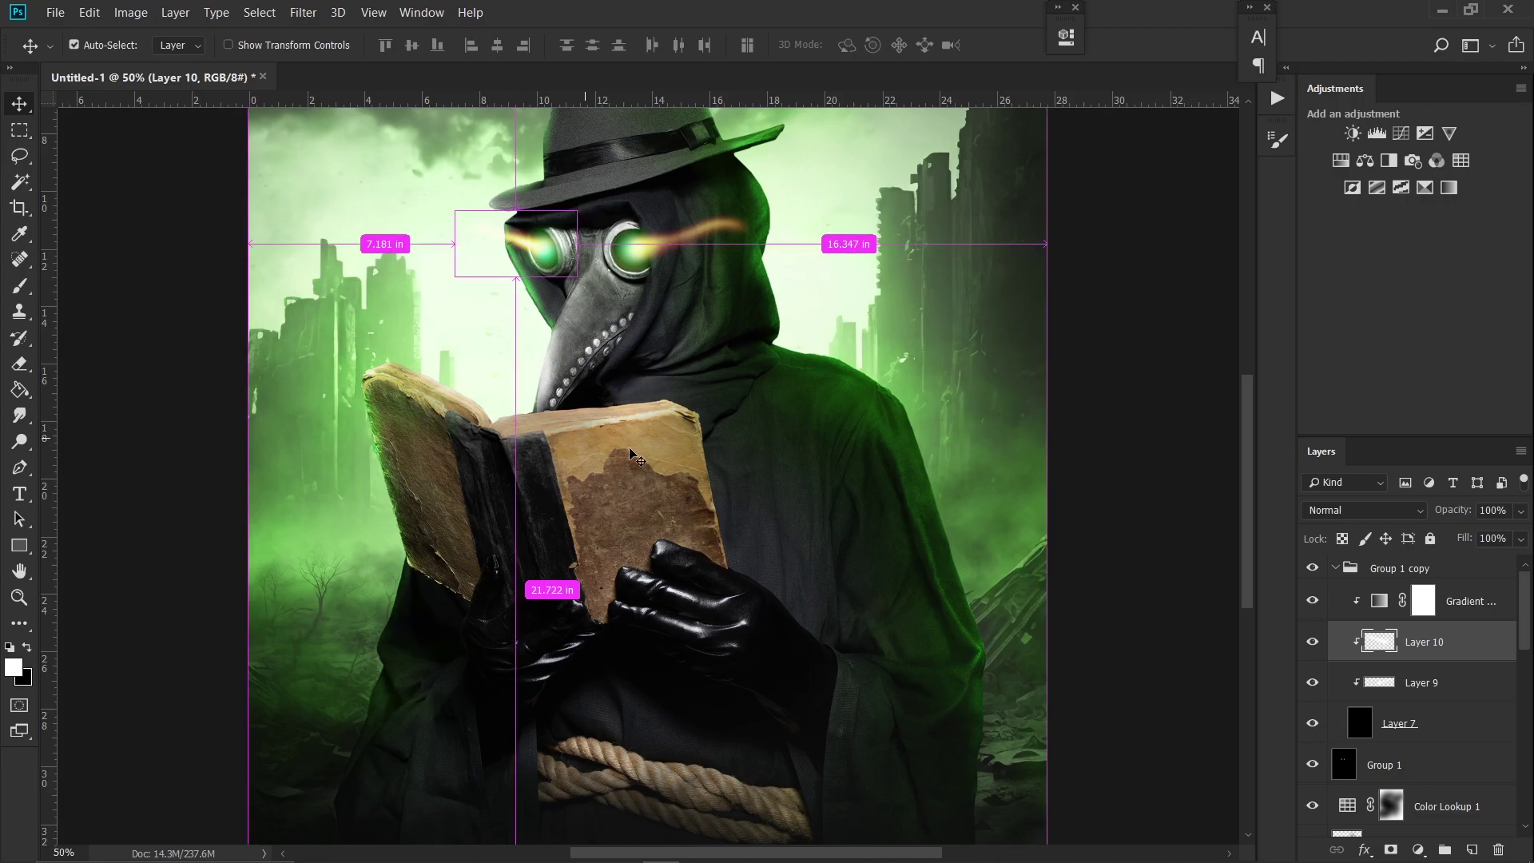
Step: Merge Group 1 copy into one layer and colorize it green (Hue 119, Saturation 98)
right_click(1393, 572)
click(1279, 730)
click(1359, 512)
click(1309, 232)
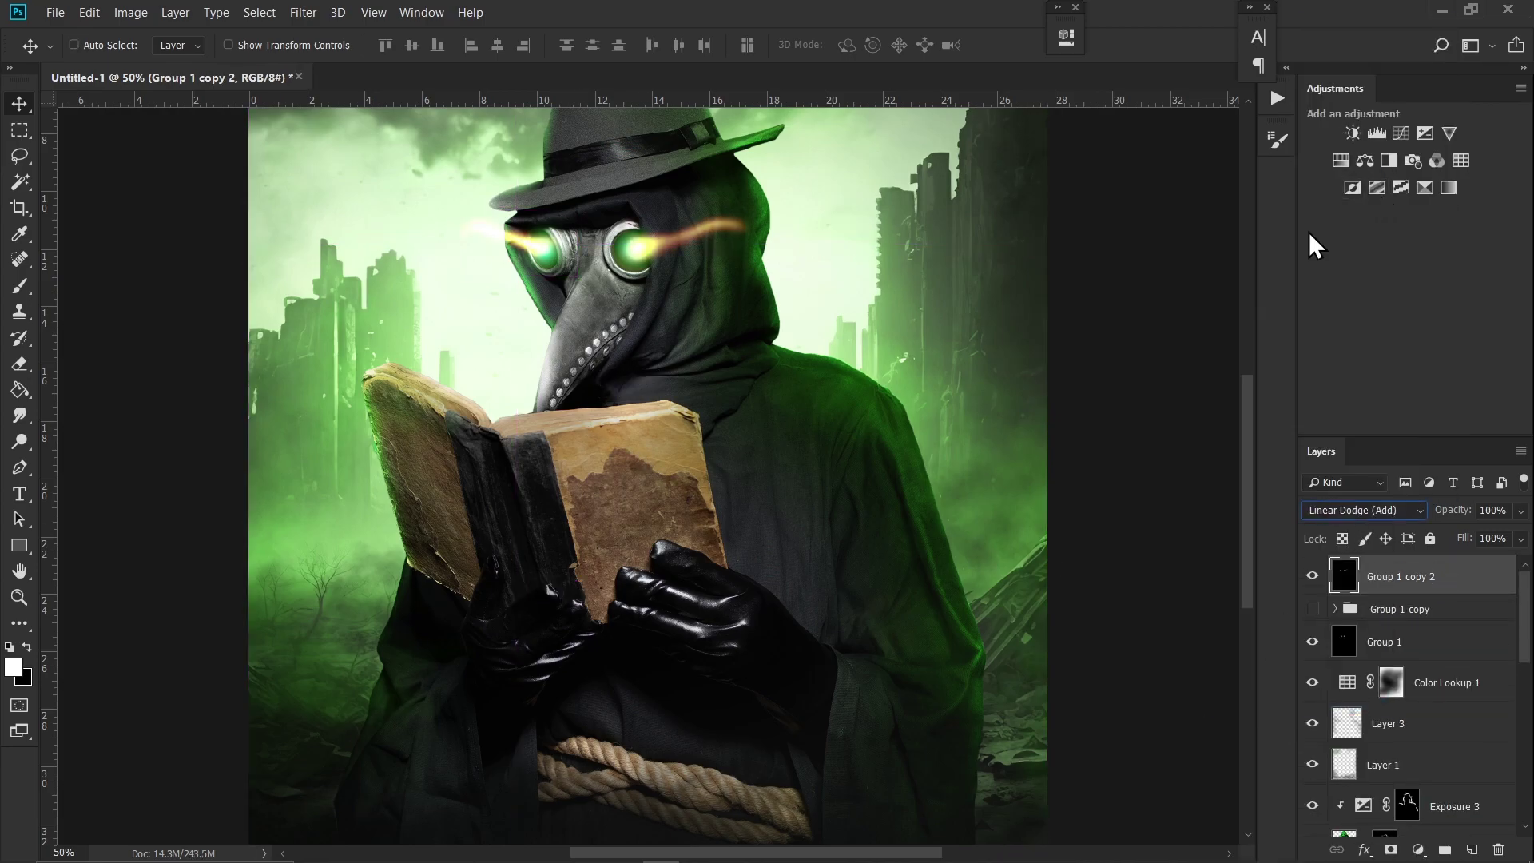
key(ctrl+u)
drag(885, 415, 945, 415)
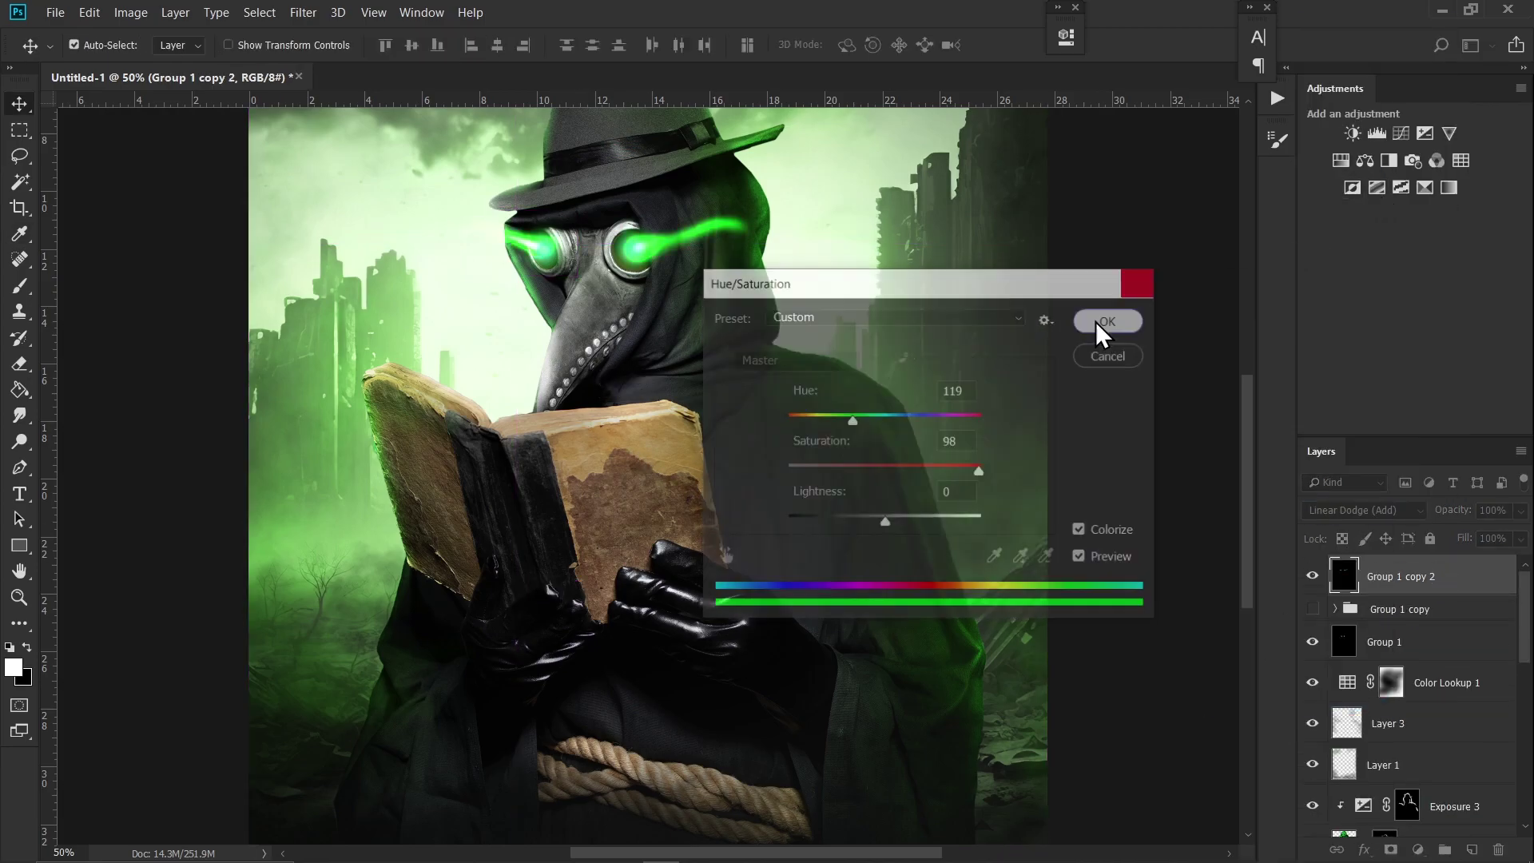
click(1107, 320)
Step: Adjust Blend If on the merged glow, blend it as Screen, and lower opacity to 53%
double_click(1463, 584)
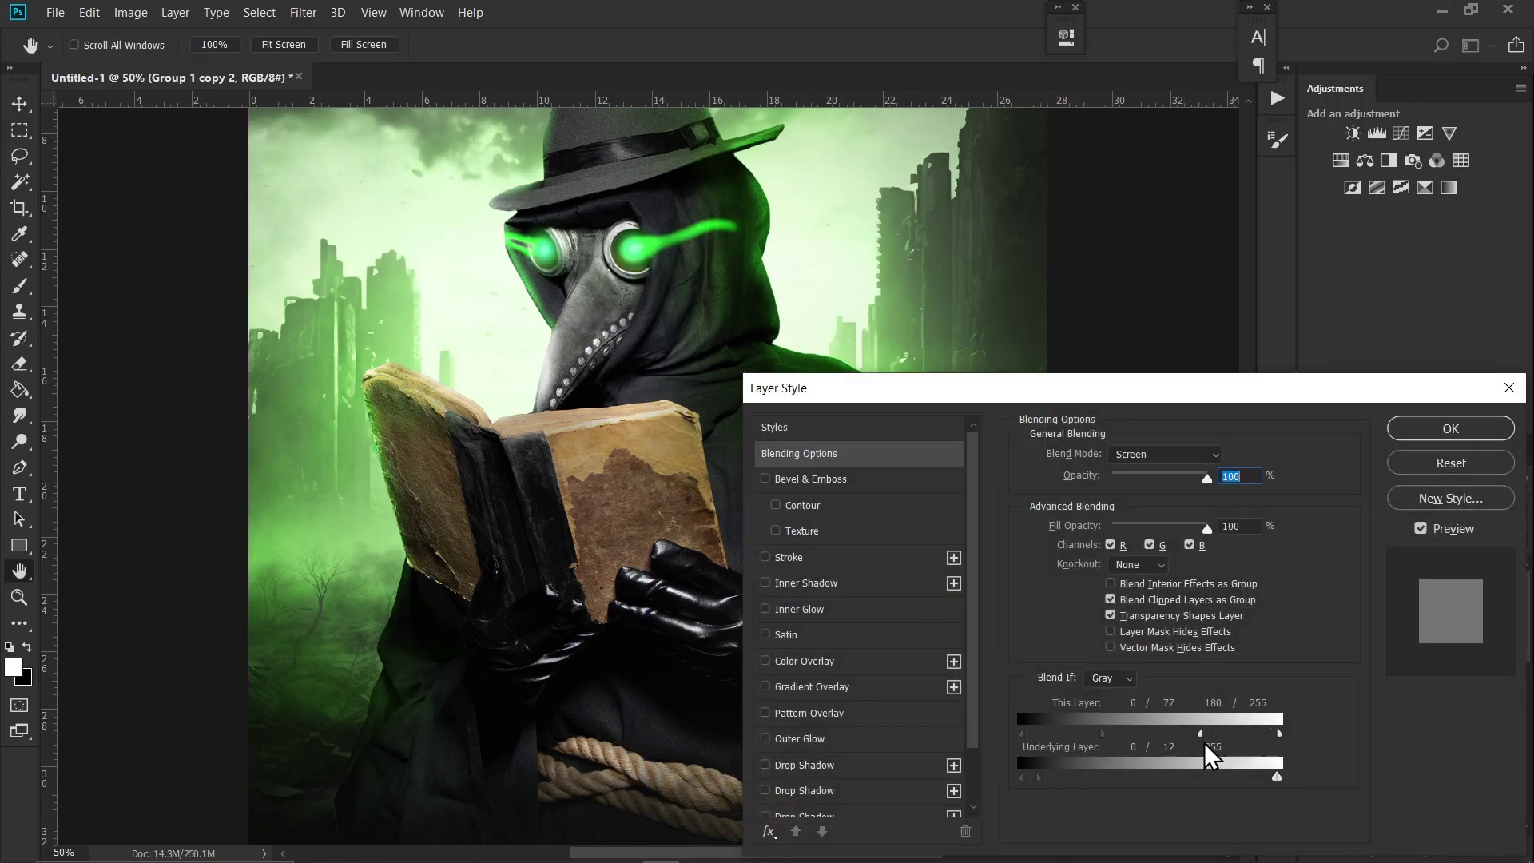
click(1439, 429)
click(1363, 509)
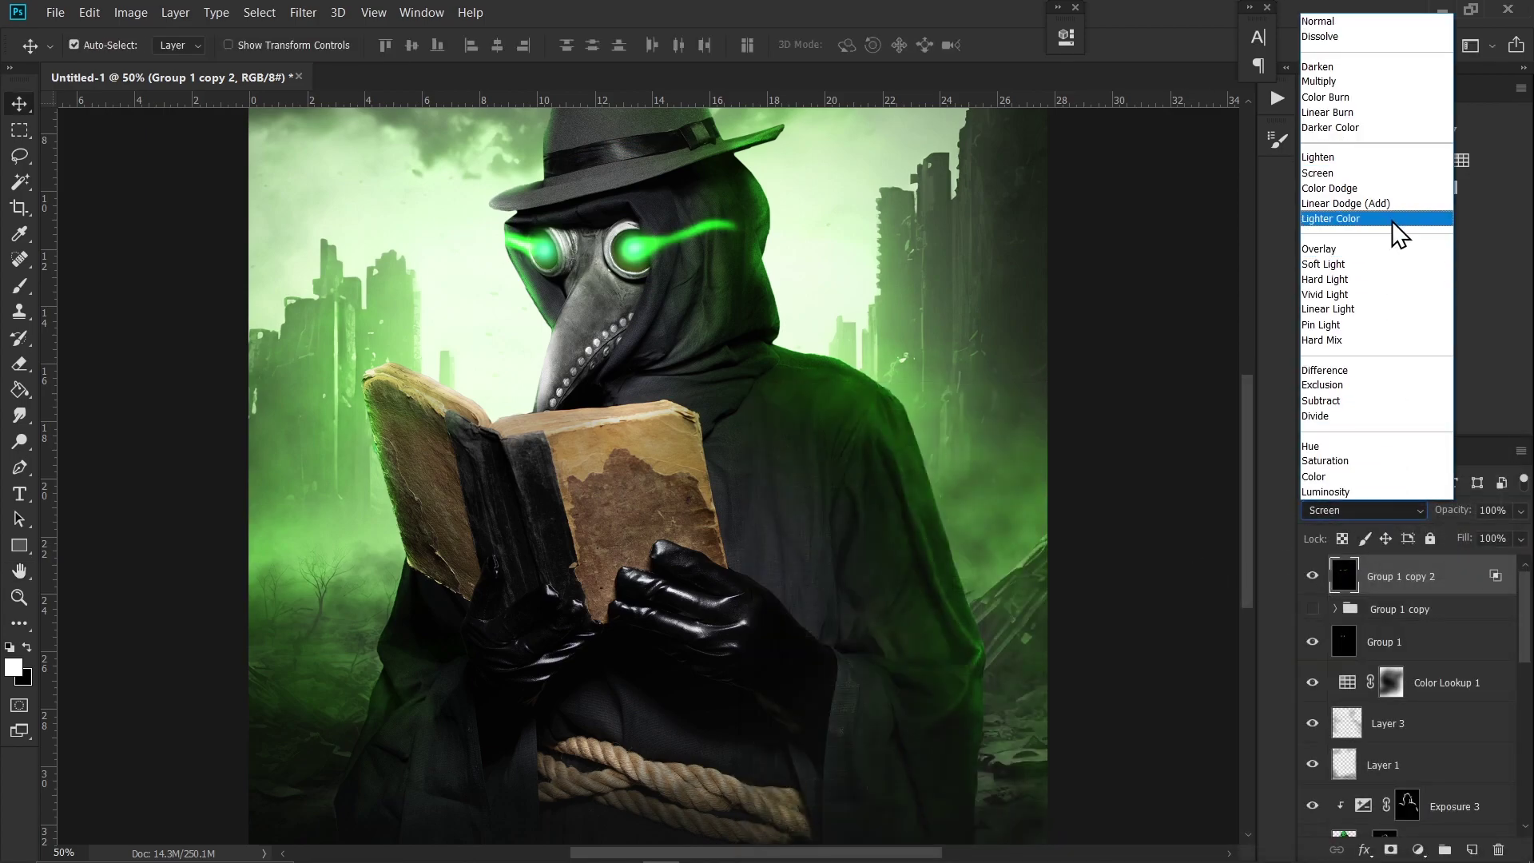
click(1363, 177)
key(z)
alt+click(461, 497)
drag(1521, 510, 1478, 534)
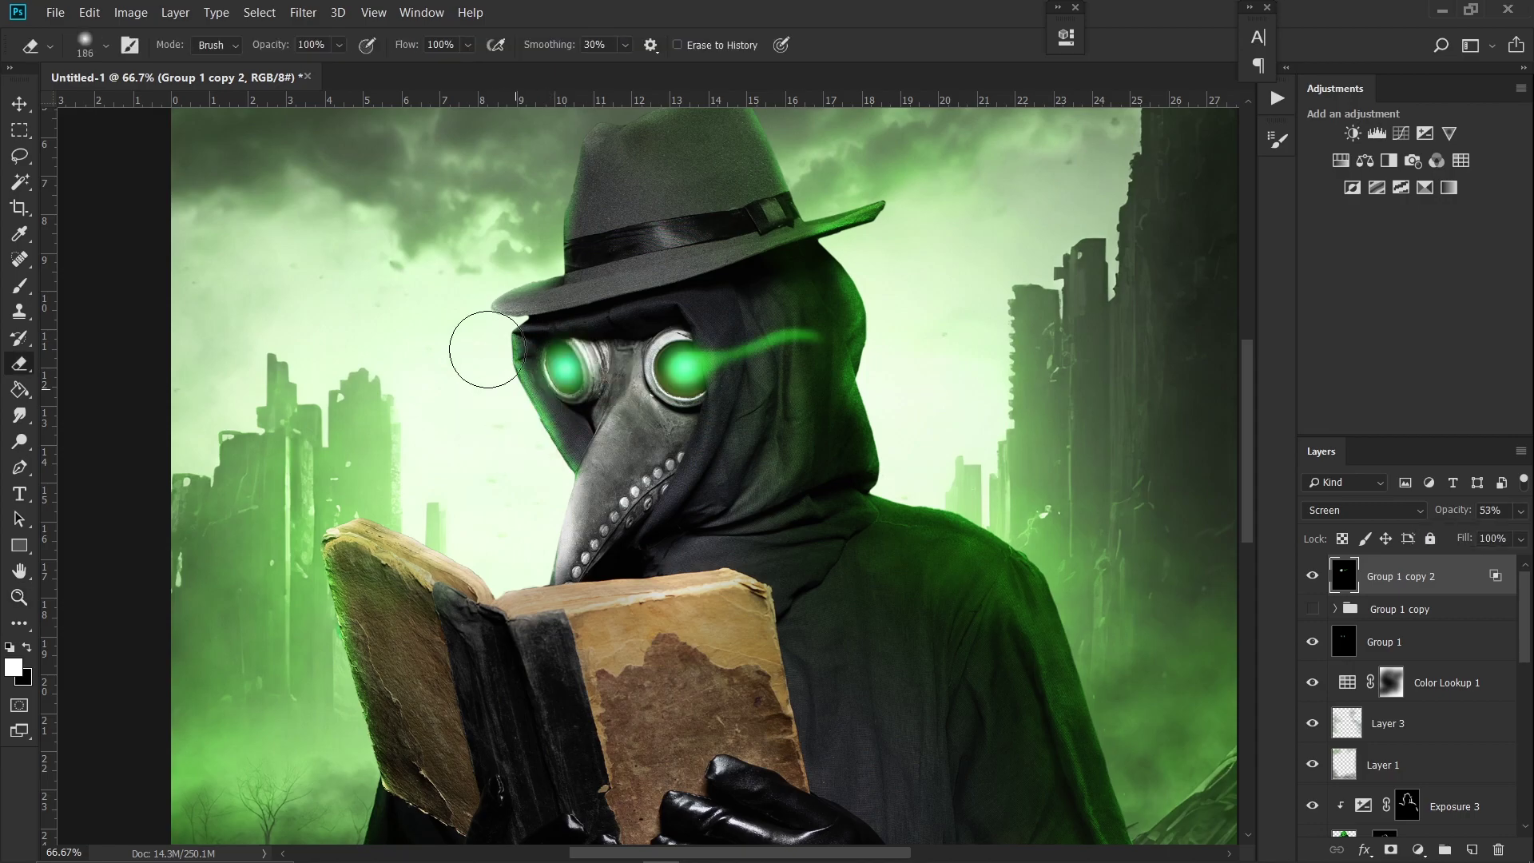
key(v)
drag(724, 413, 737, 418)
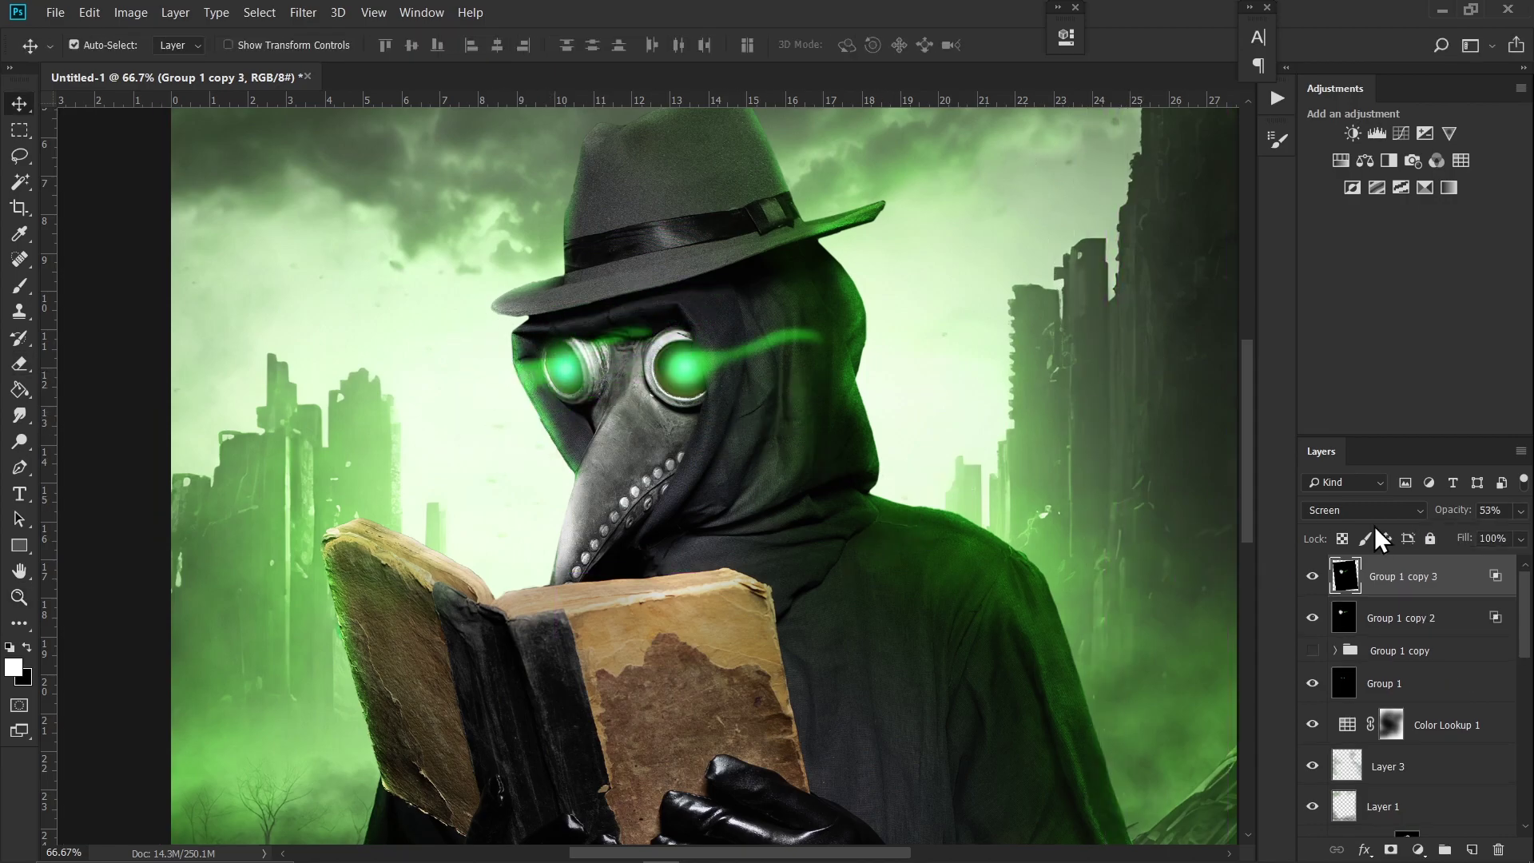
Step: Test other blend modes on the glow, keep Screen, and add a Vibrance adjustment layer
click(1363, 509)
click(1350, 208)
drag(585, 429, 639, 454)
click(1362, 510)
click(1351, 172)
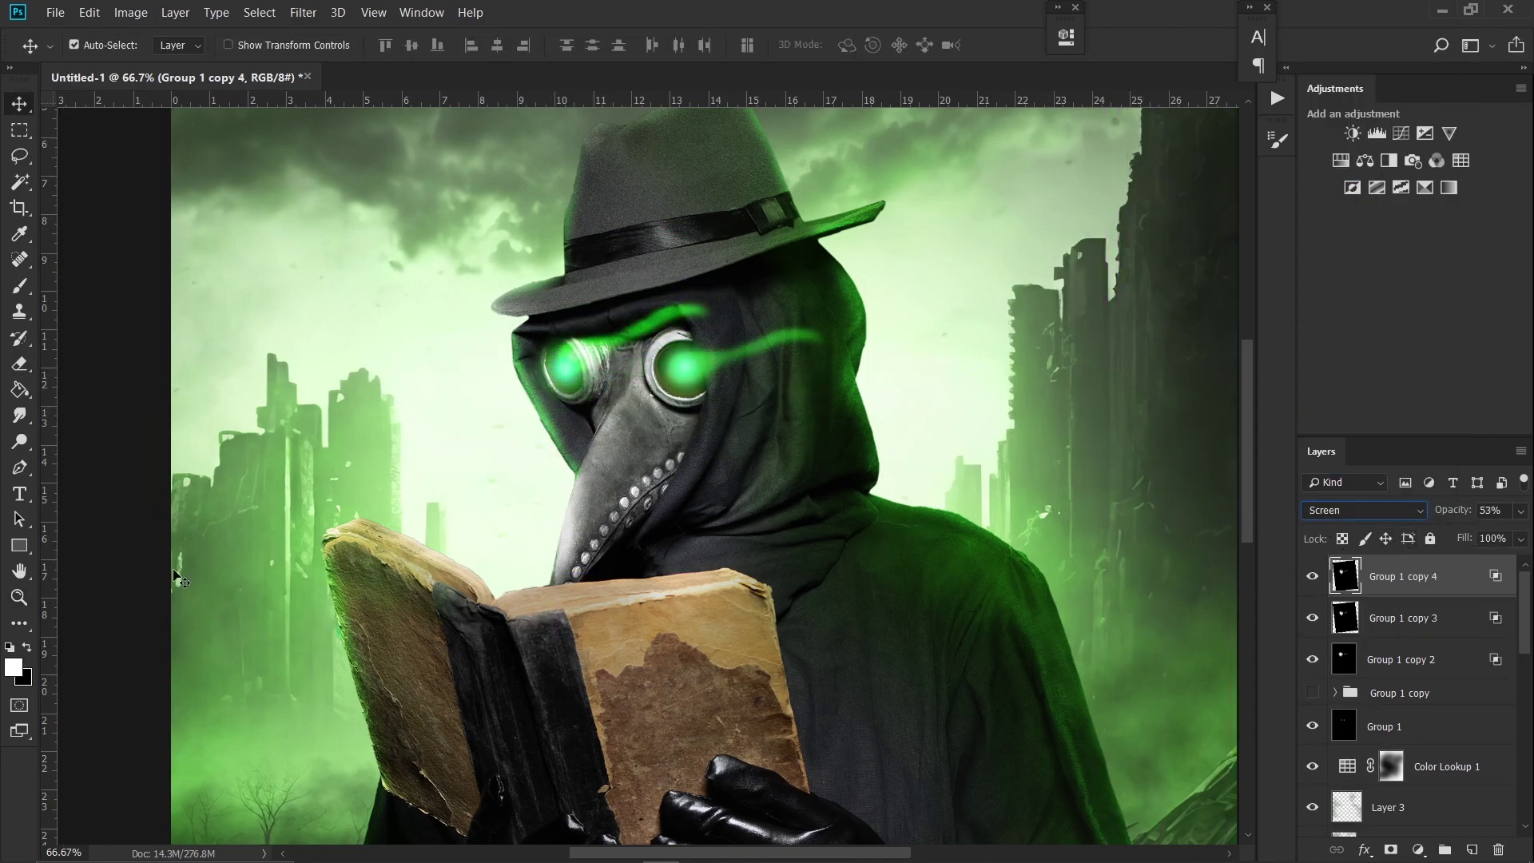
key(z)
alt+click(553, 471)
key(ctrl+alt+z)
key(ctrl+alt+z)
key(ctrl+alt+z)
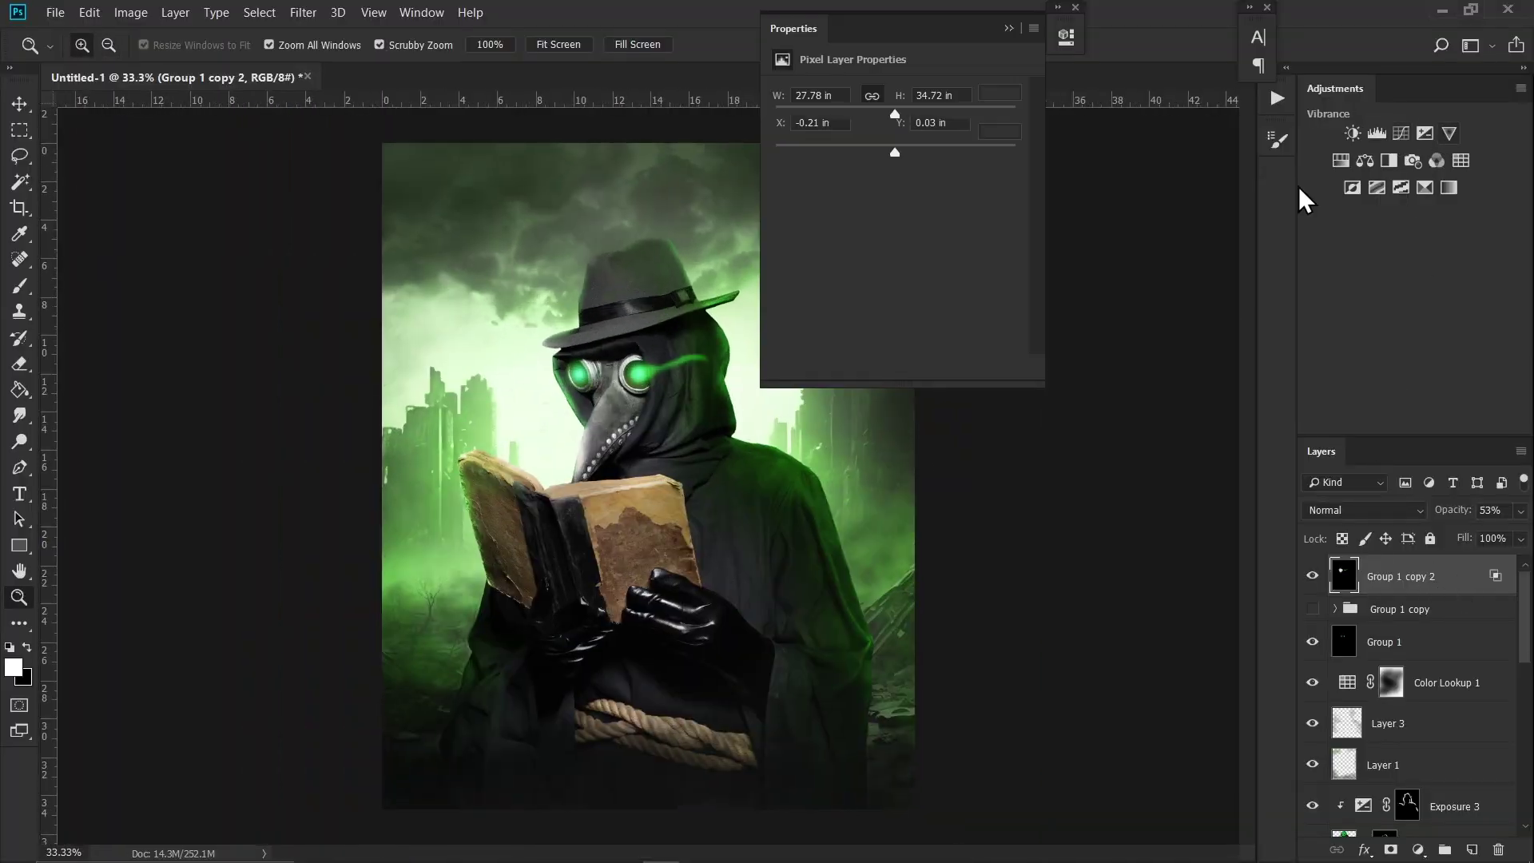
click(1449, 132)
drag(895, 114, 876, 117)
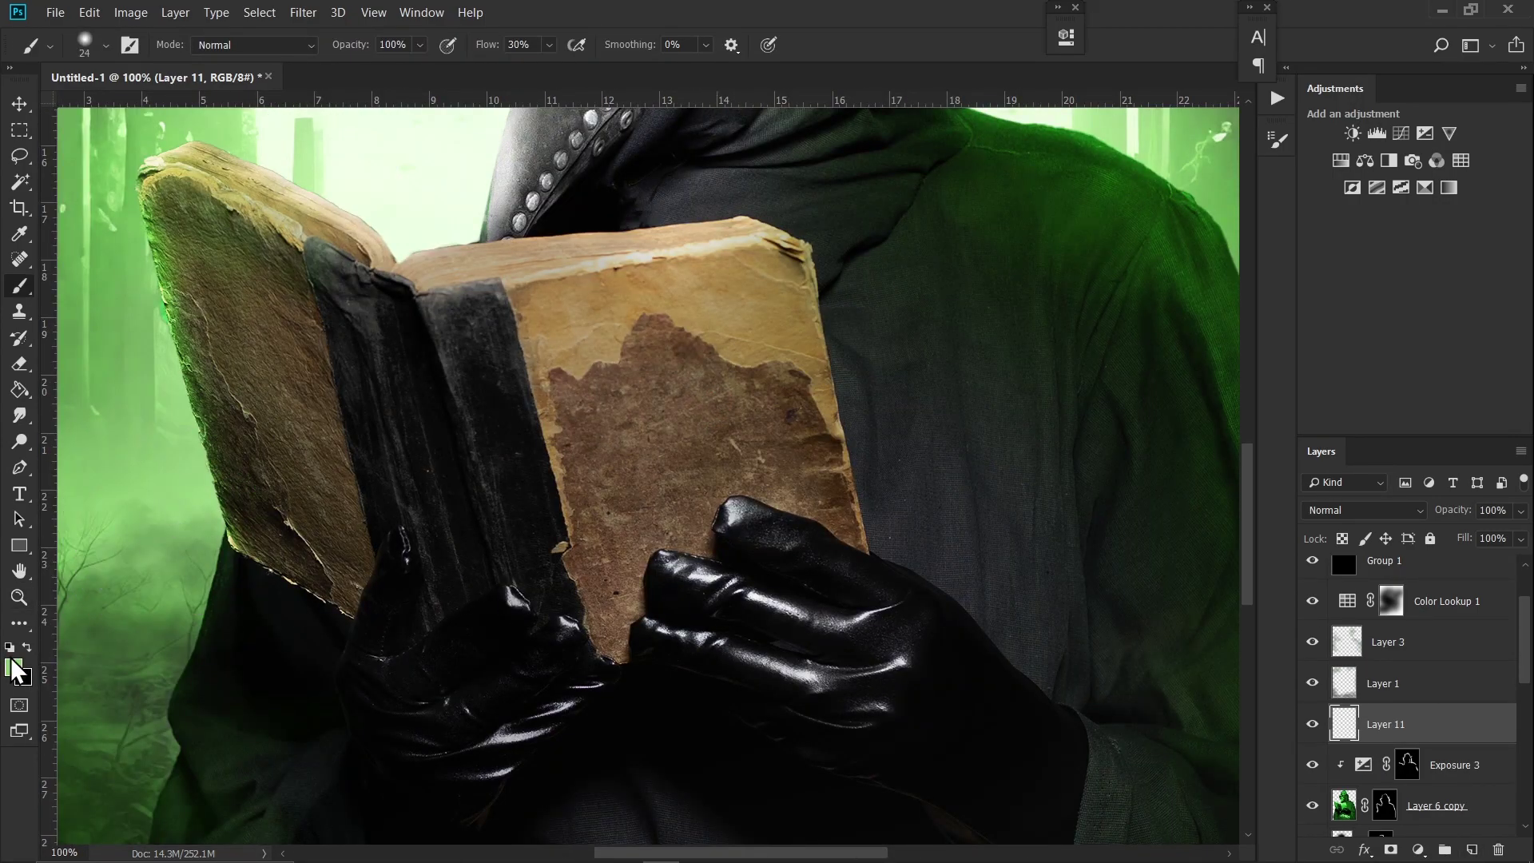
Step: Paint the book's front cover solid bright green on Layer 11
click(14, 667)
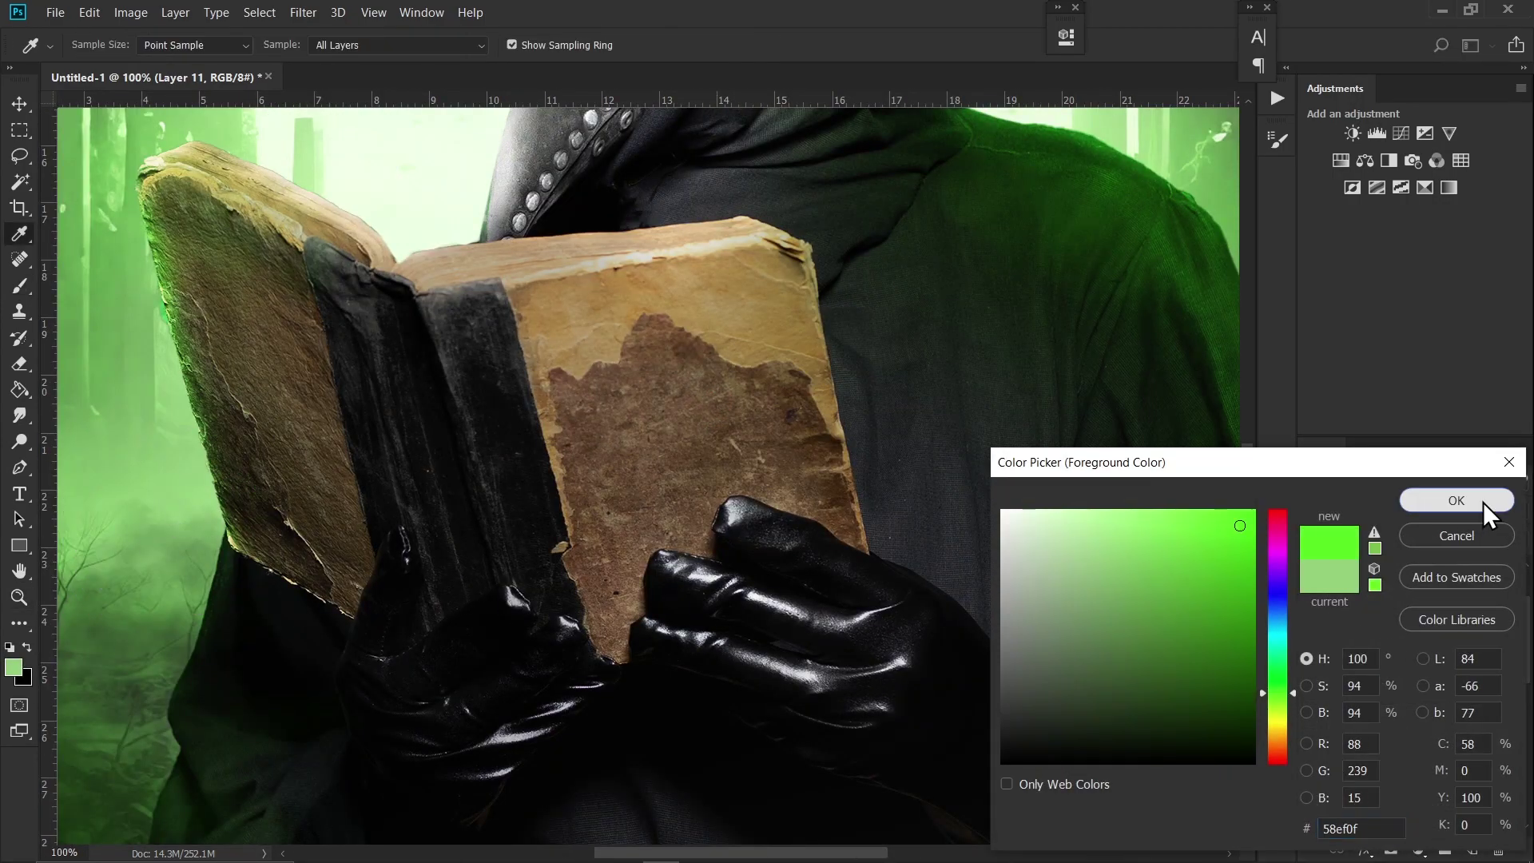
click(1478, 497)
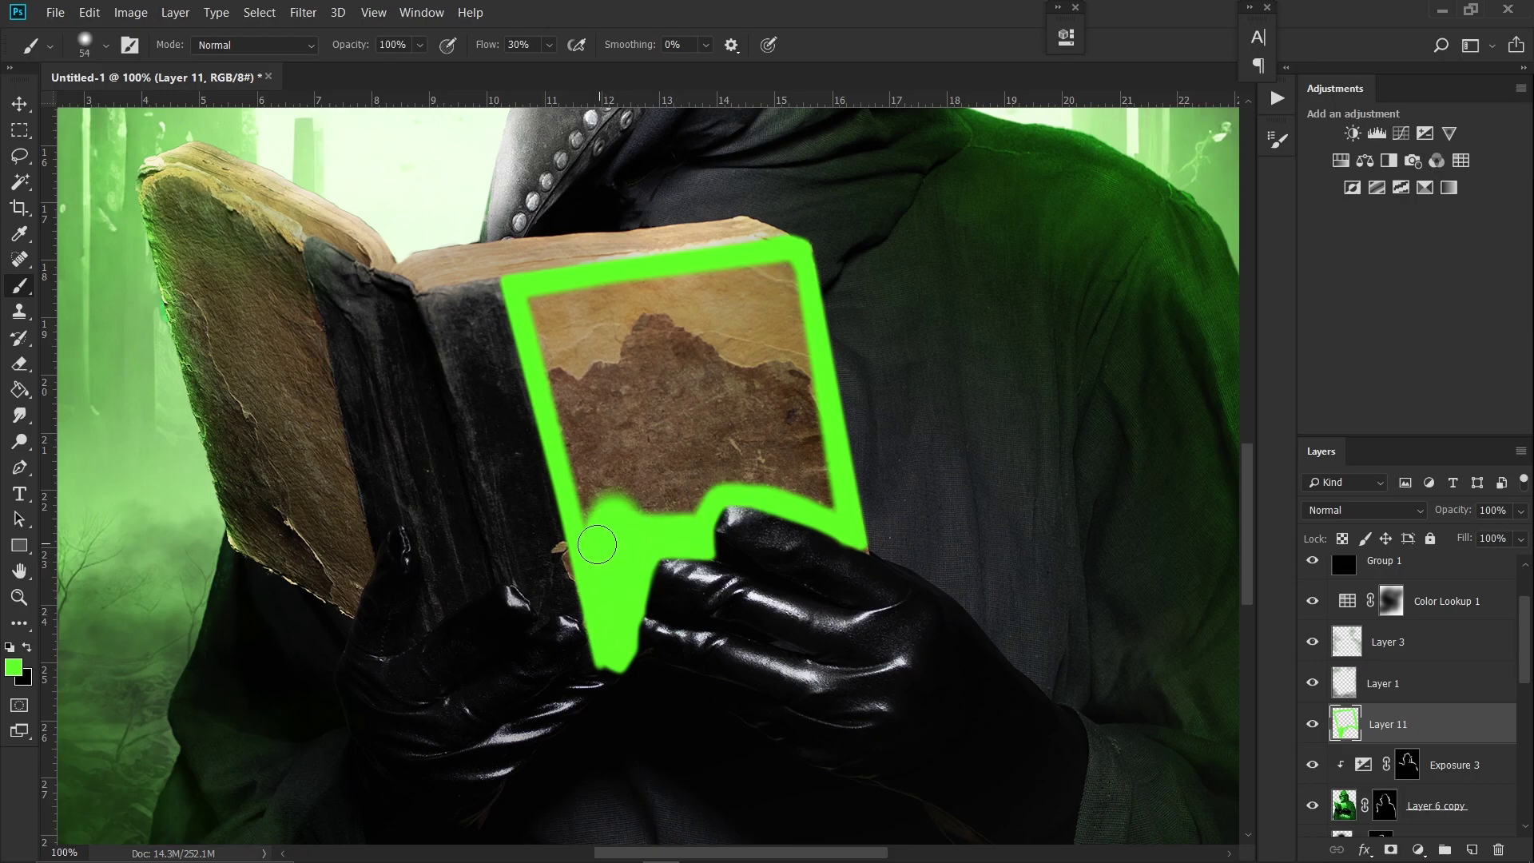
drag(757, 304, 746, 378)
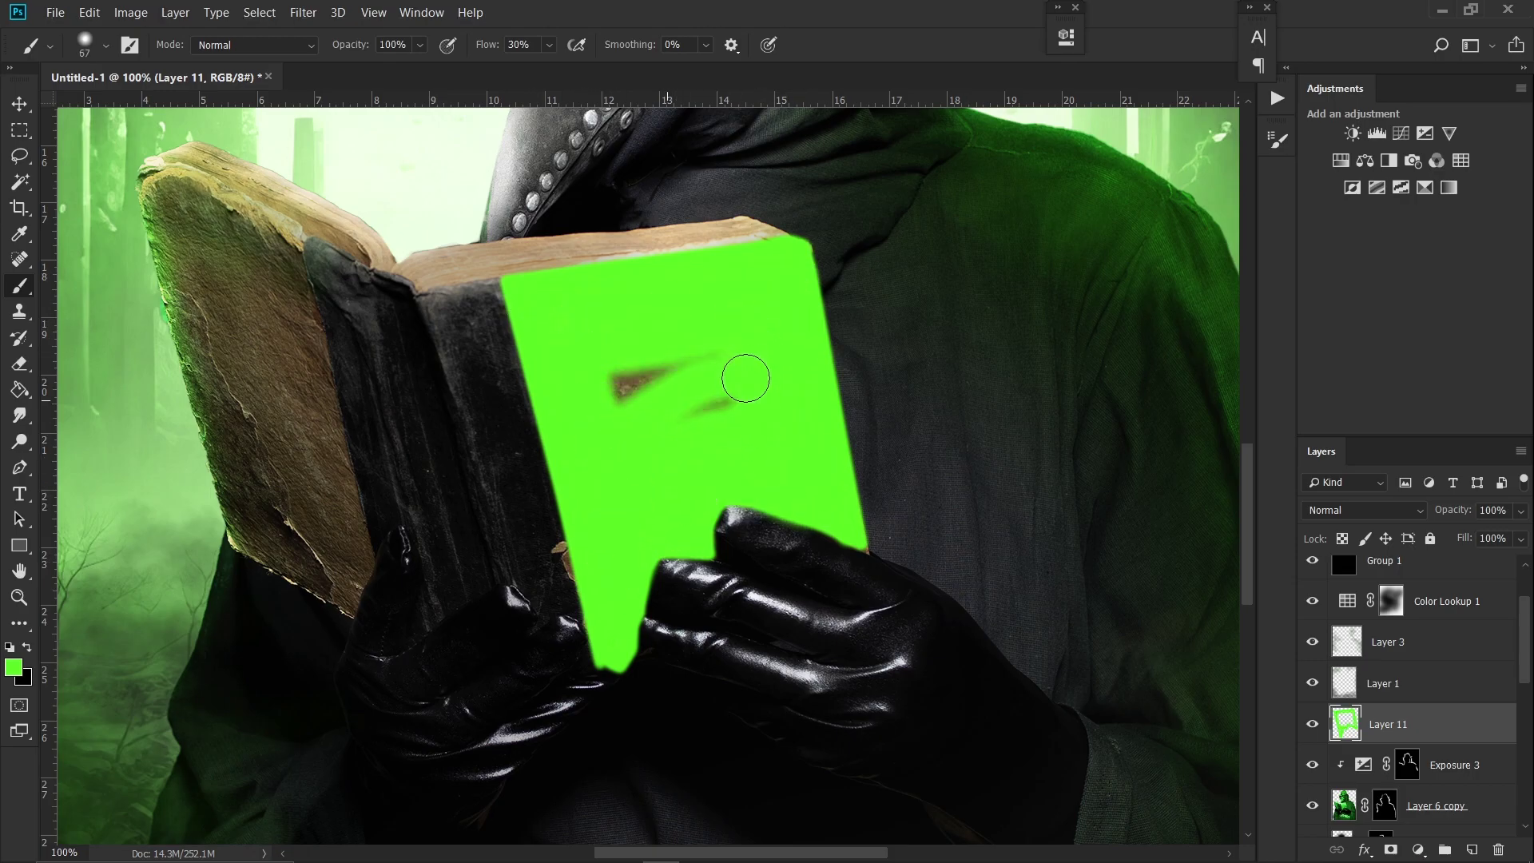
Step: Place the ornate engraving image into the document as an embedded layer
key(ctrl+0)
click(55, 12)
click(96, 316)
Step: Set the placed ornament to Subtract blending and move it onto the book cover
double_click(600, 323)
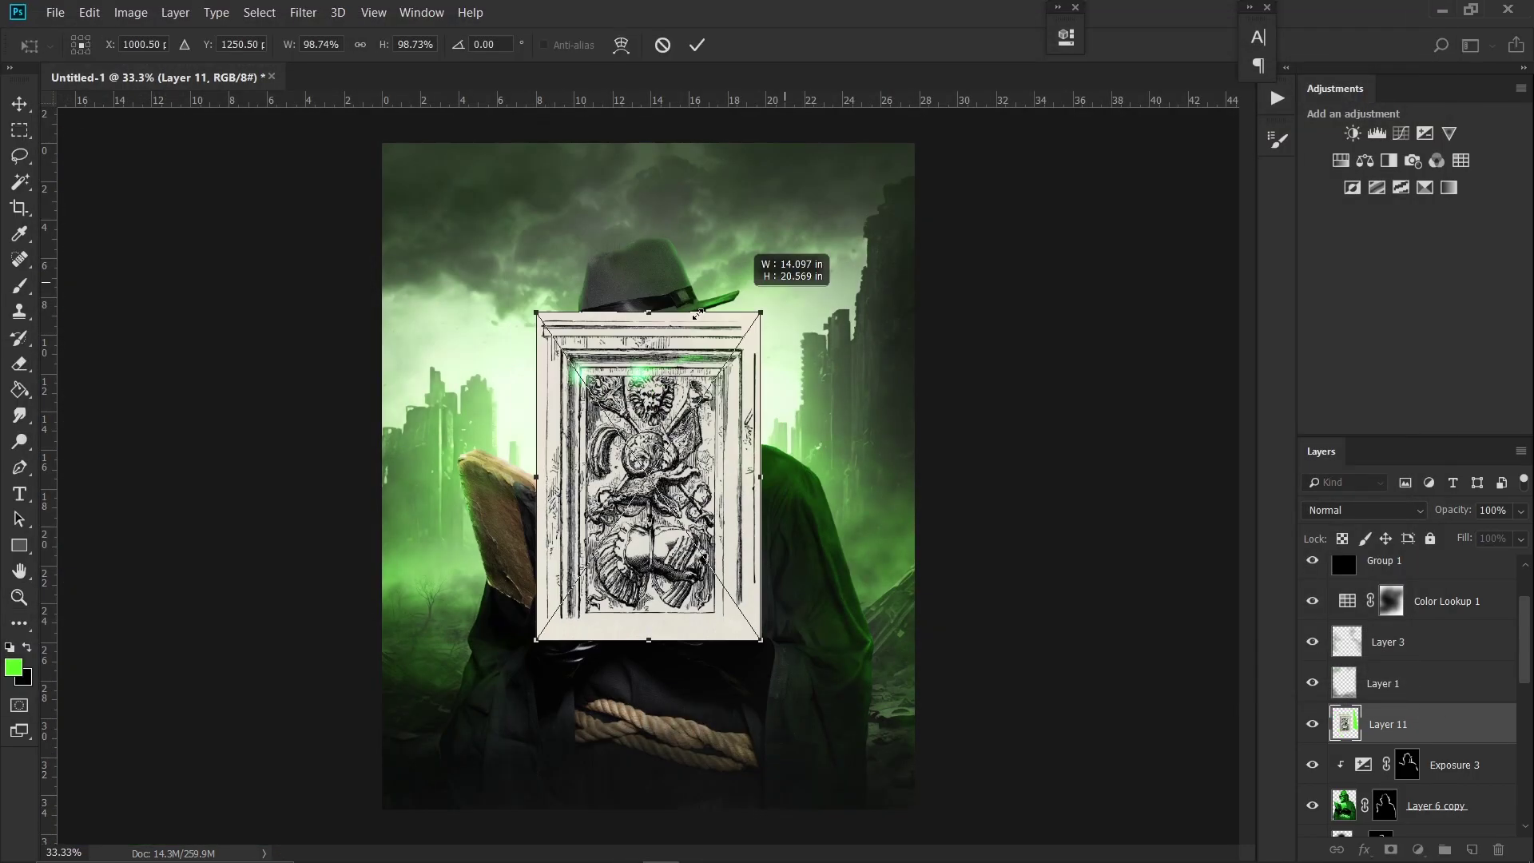
key(Return)
click(1364, 510)
click(1359, 462)
scroll(620, 623, up, 2)
key(v)
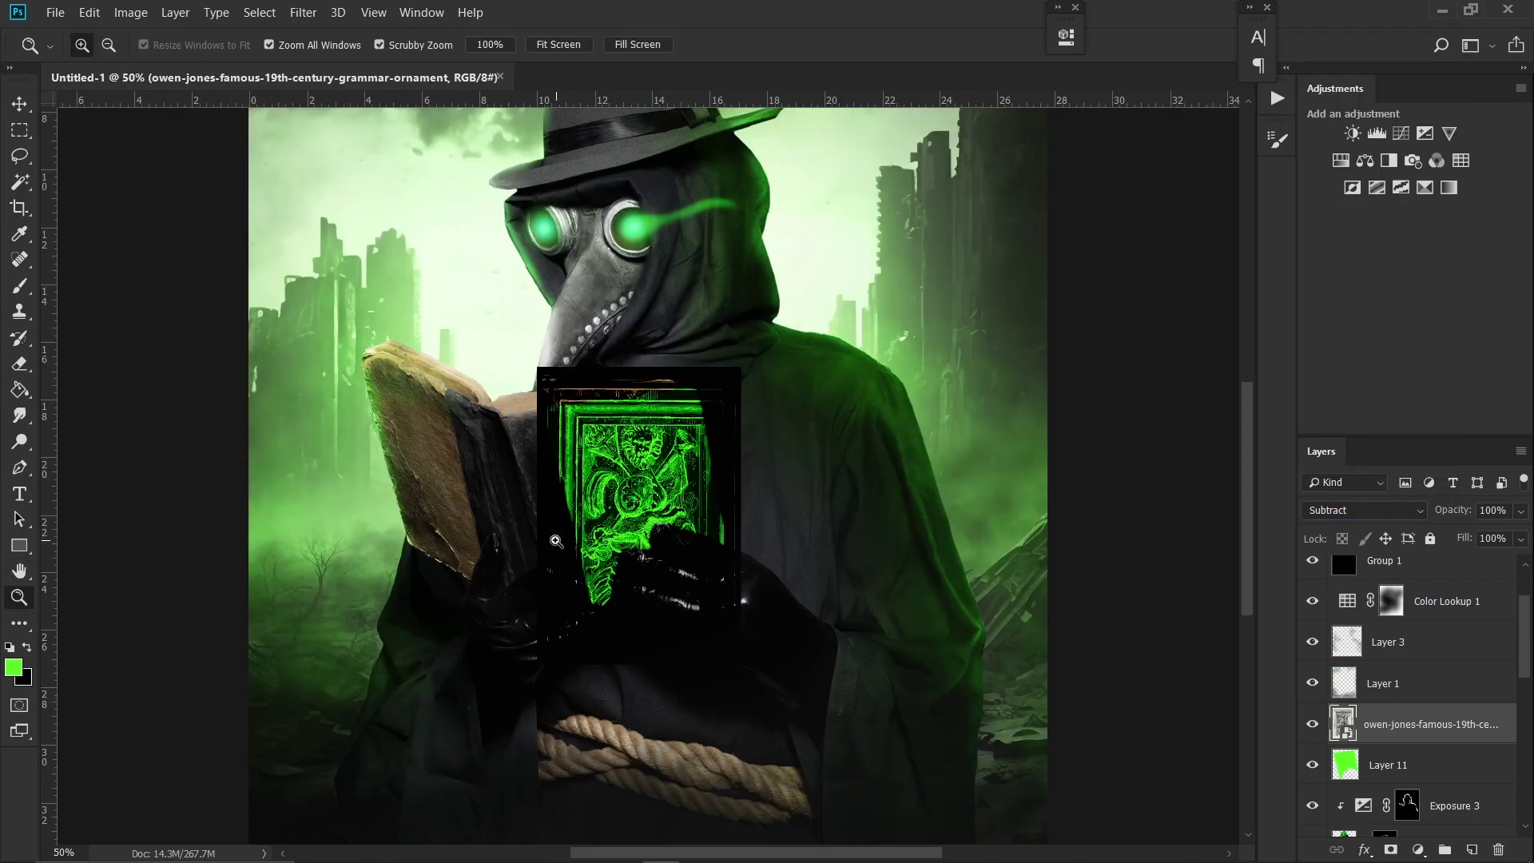
drag(651, 465, 679, 512)
Step: Distort the ornament's corners to fit the cover's perspective
key(ctrl+t)
mouse_move(837, 760)
mouse_down()
mouse_move(817, 622)
mouse_move(798, 599)
mouse_up()
drag(540, 764, 604, 632)
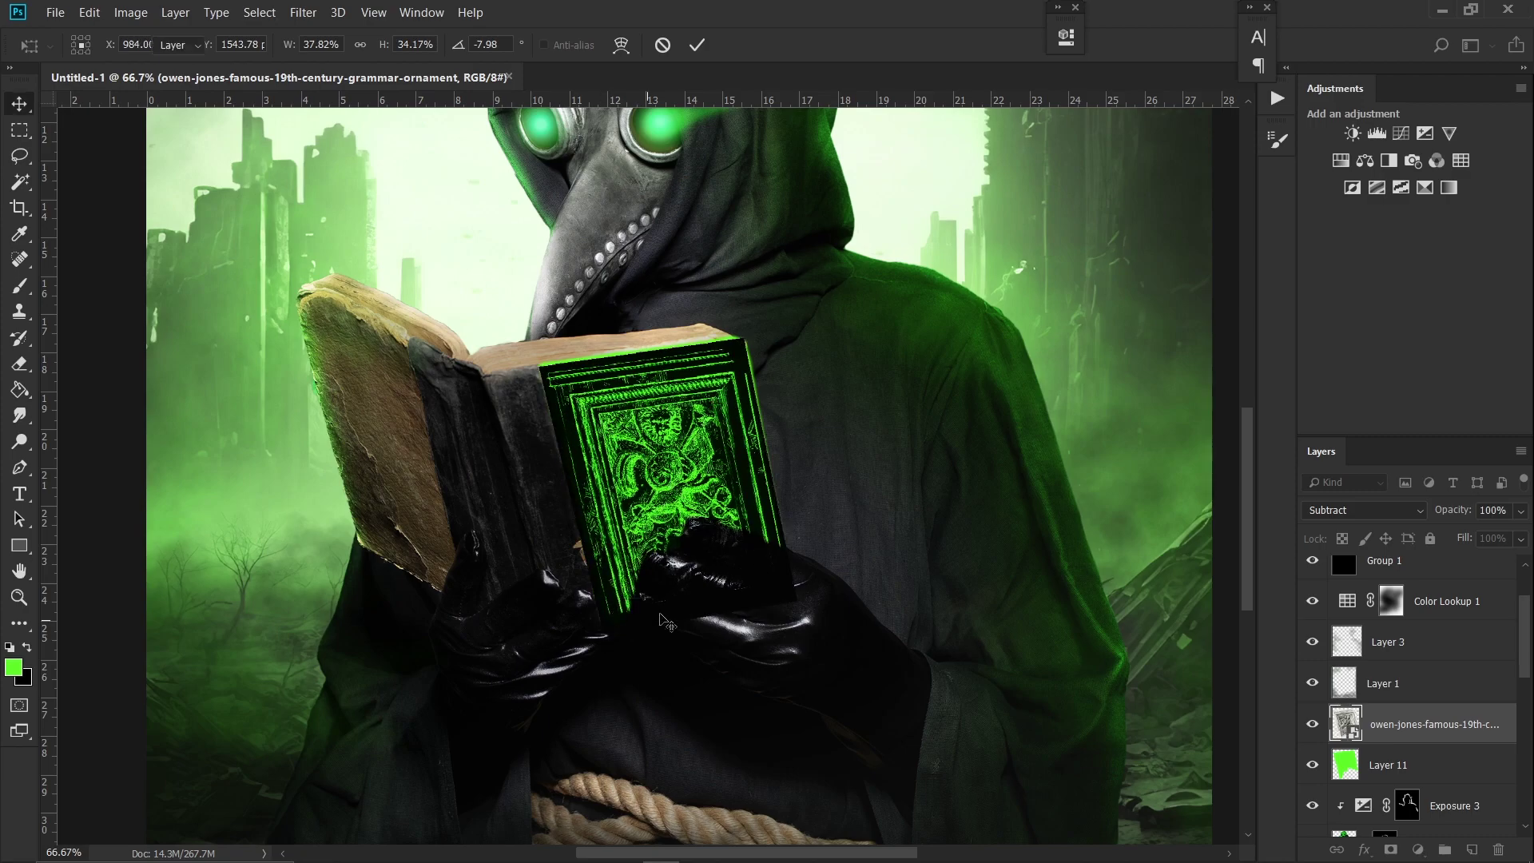
key(Return)
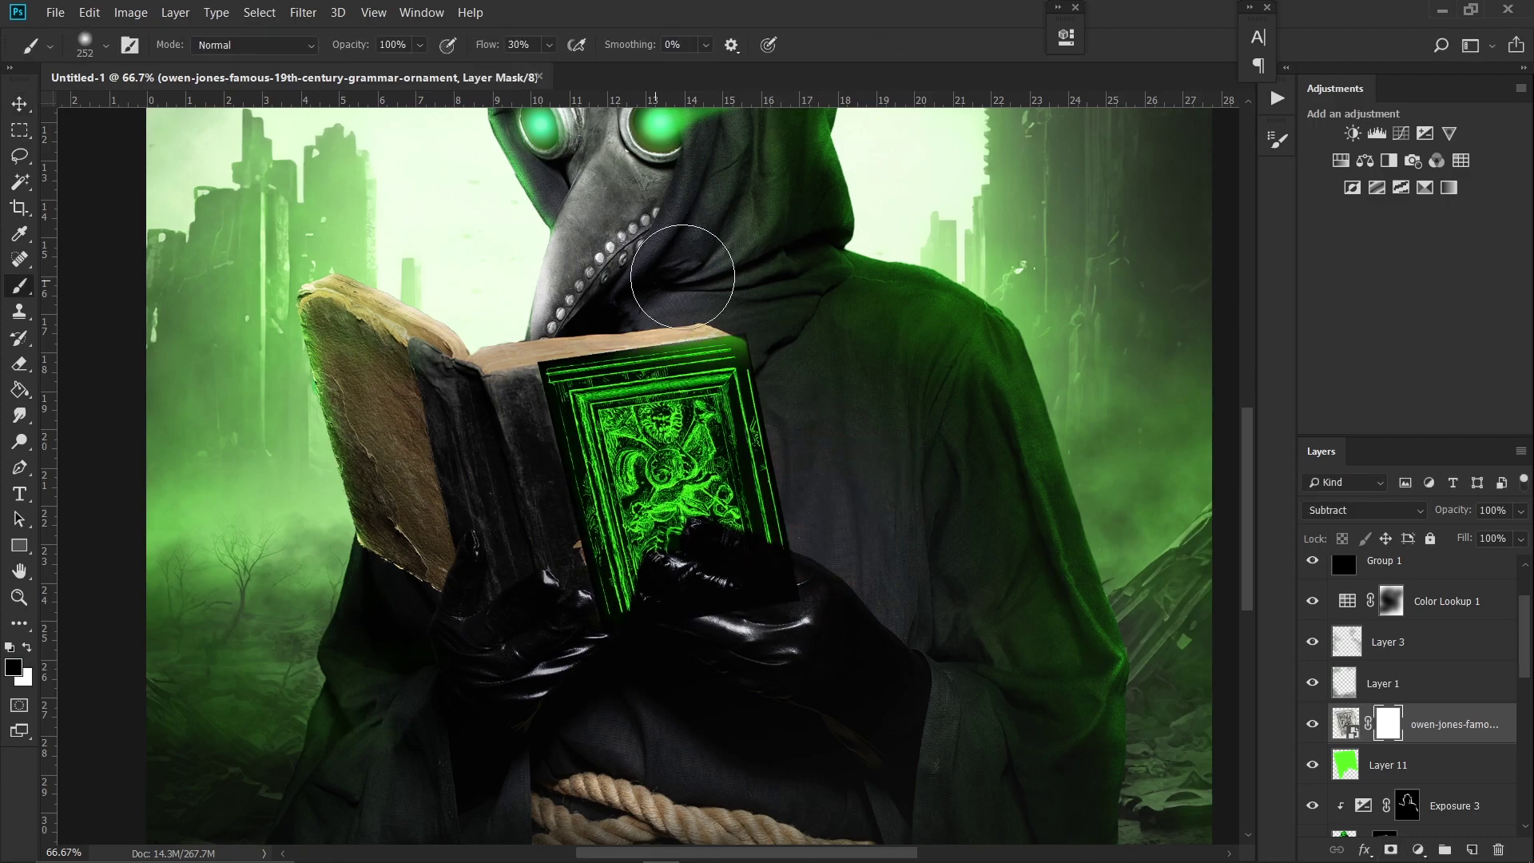
drag(730, 491, 736, 491)
Step: Add empty Layers 12 and 13 for painting touch-ups above the green cover
key(ctrl+shift+alt+n)
key(b)
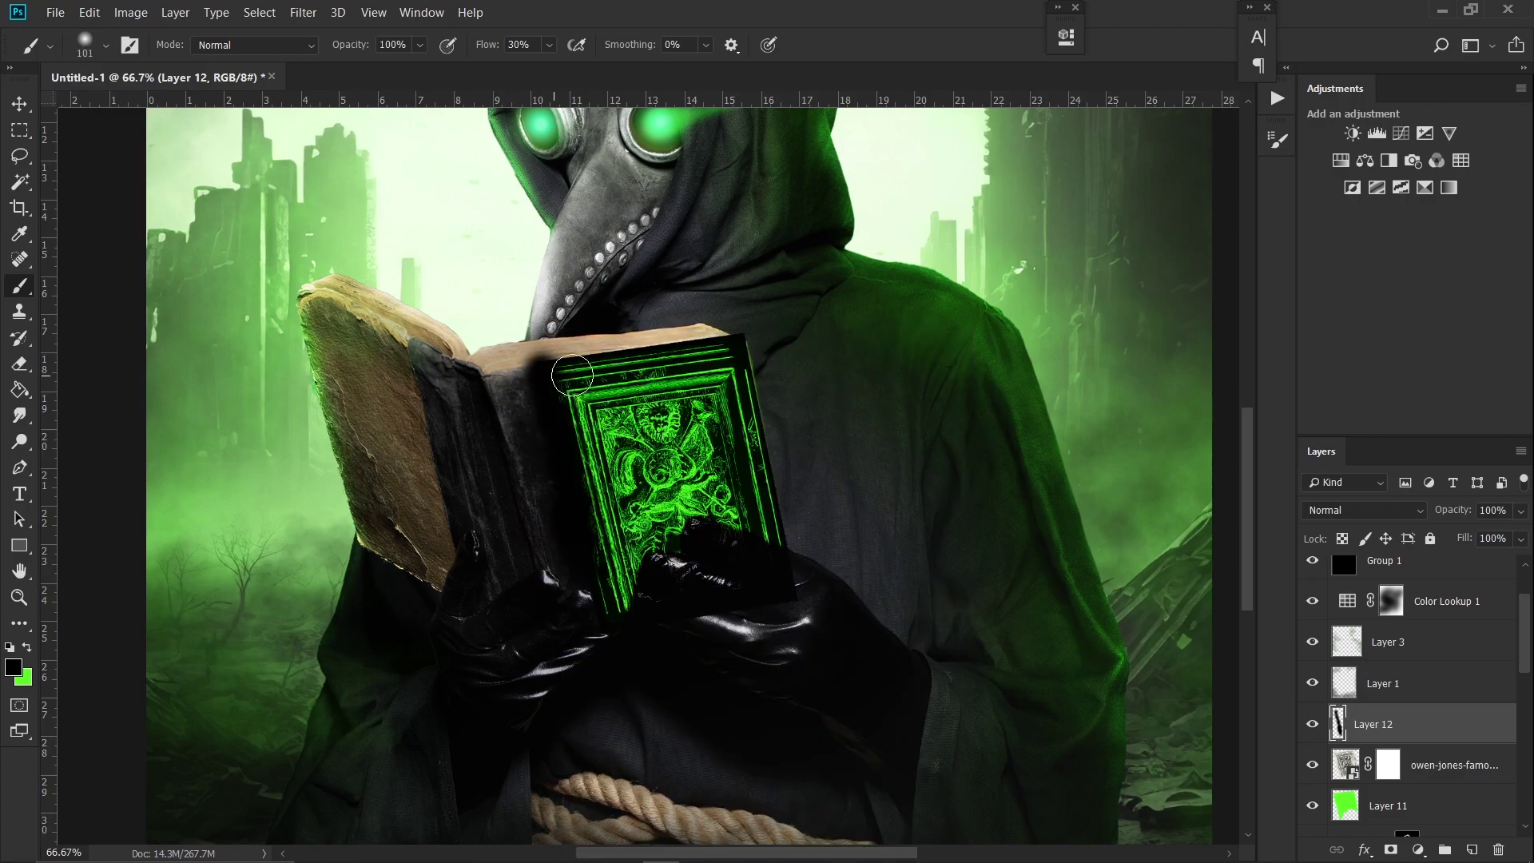
key(b)
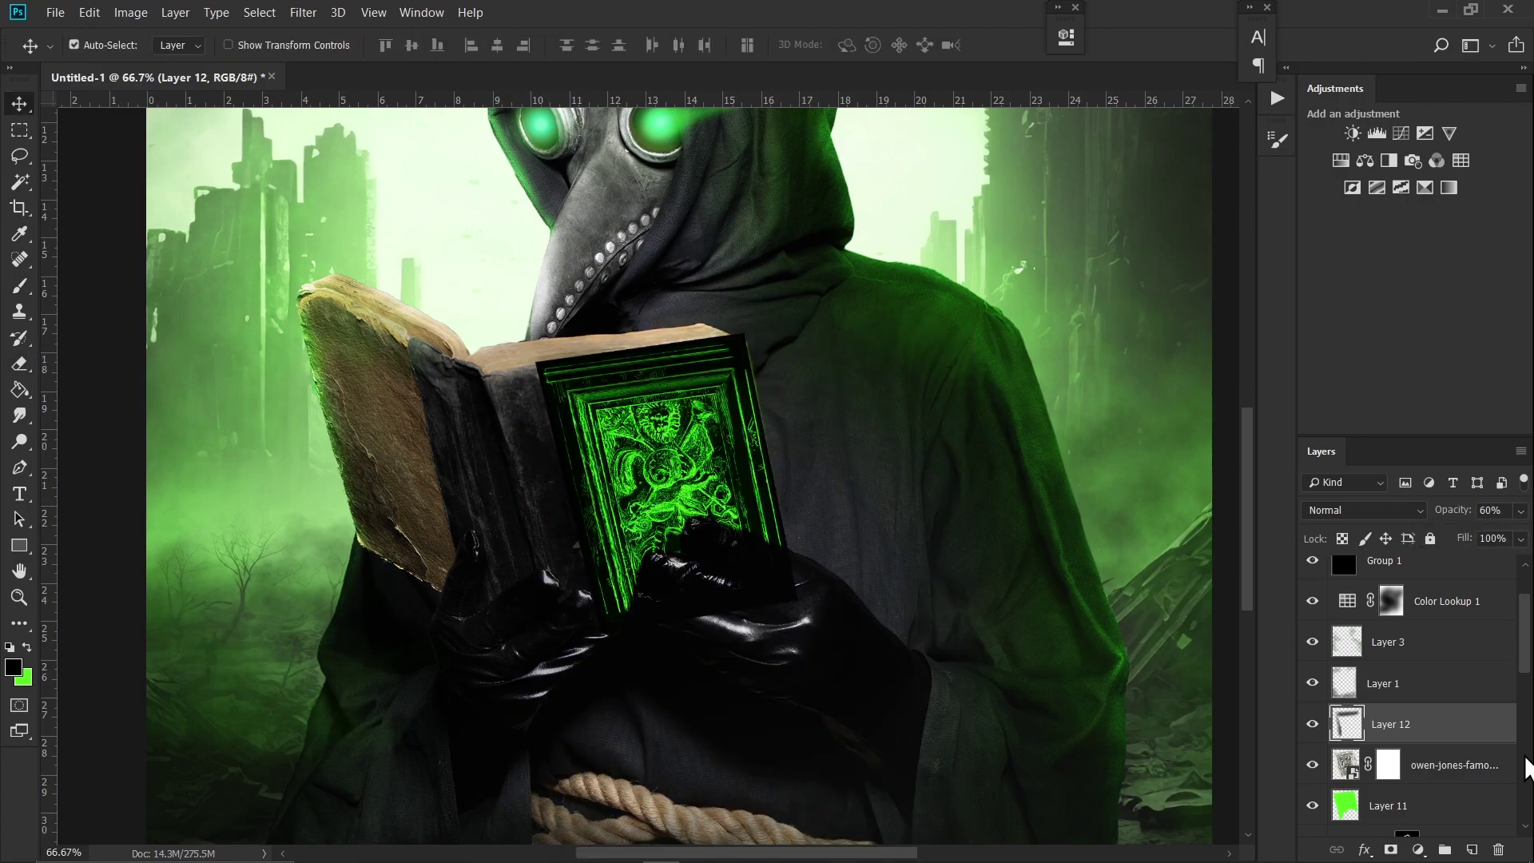
key(alt+[)
key(alt+[)
key(ctrl+shift+alt+n)
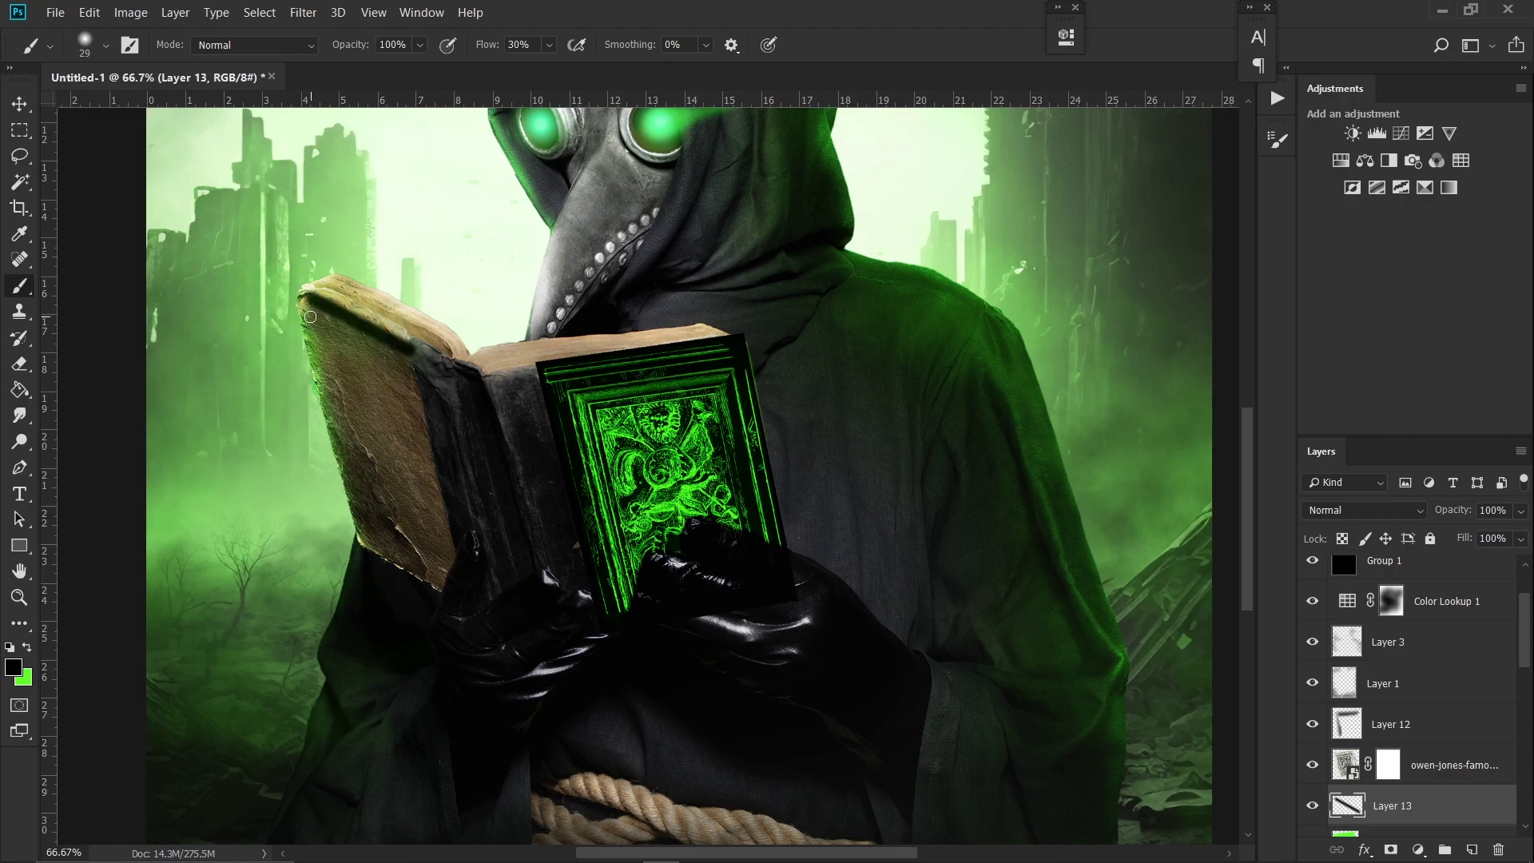
Step: Duplicate the right-cover ornament layer and move the copy onto the book's left cover
key(ctrl+z)
alt+click(272, 469)
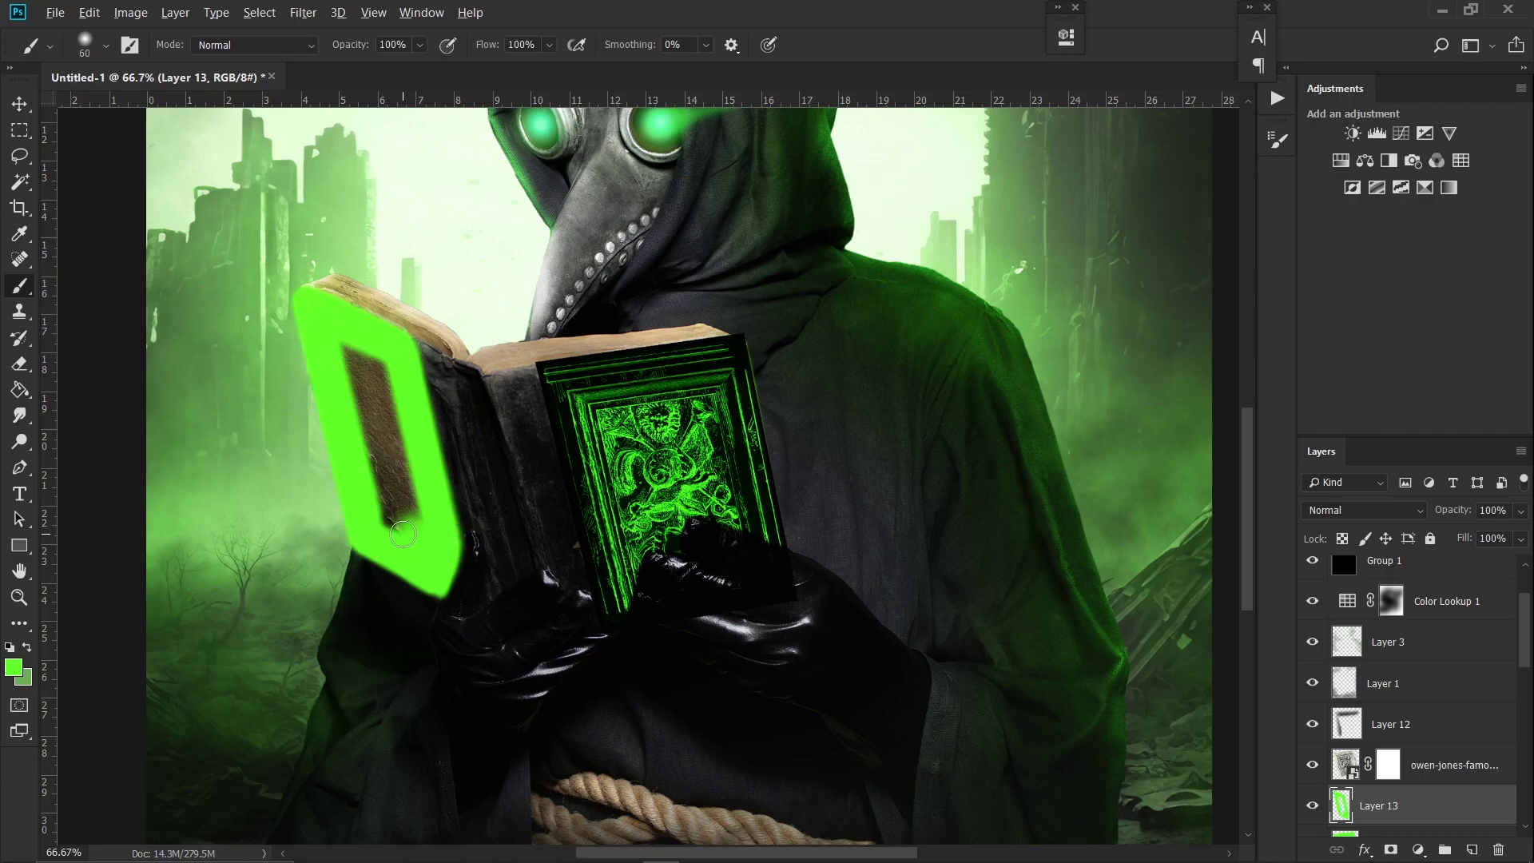
key(alt+])
key(ctrl+j)
key(v)
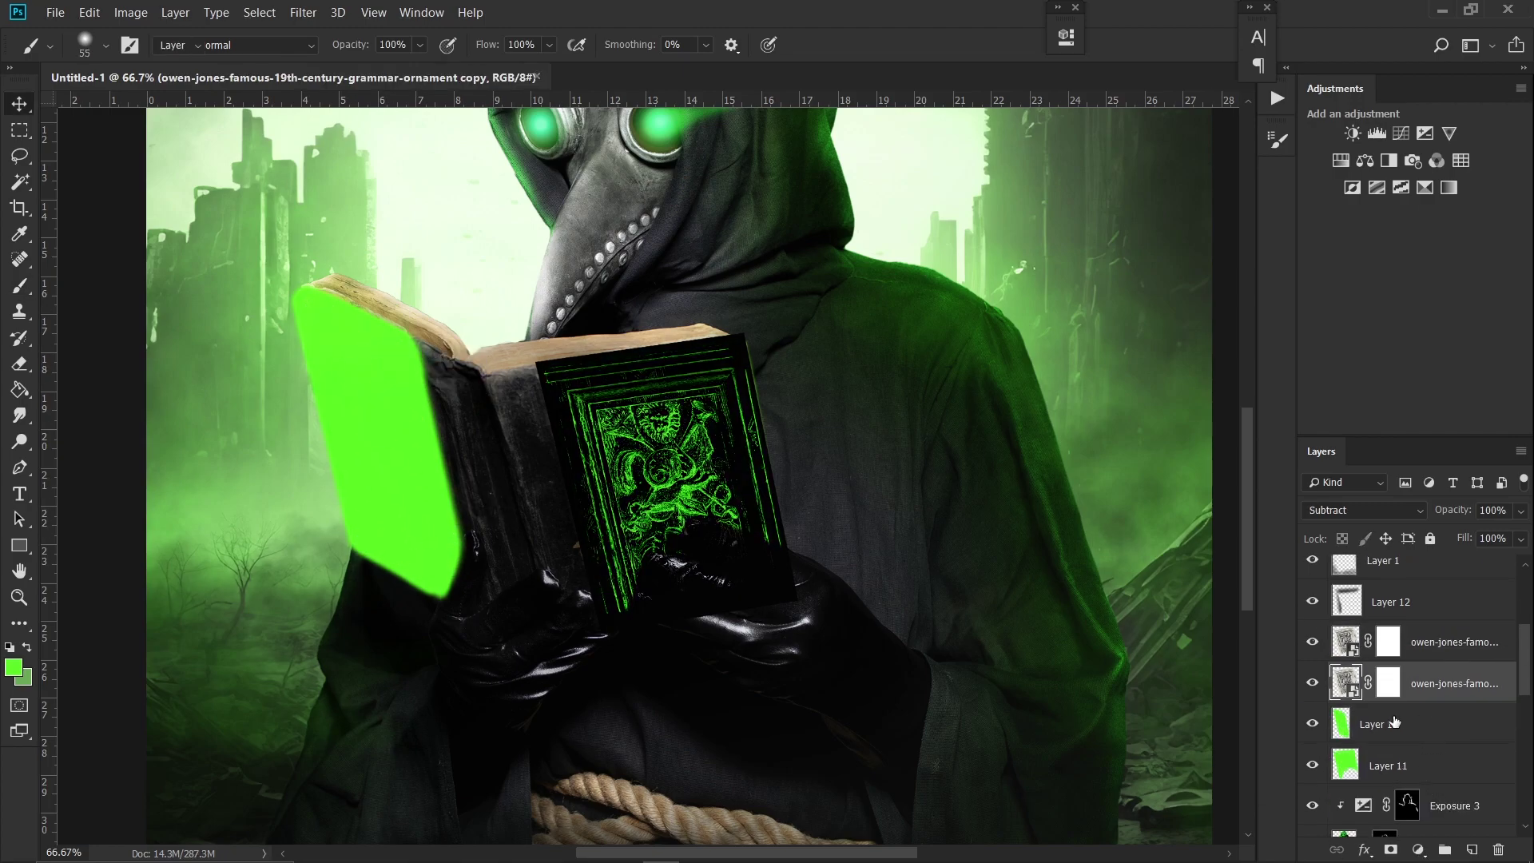
mouse_move(710, 458)
mouse_down()
mouse_move(479, 458)
mouse_move(490, 434)
mouse_up()
Step: Stretch the ornament copy over the left cover and flip it horizontally
key(ctrl+t)
key(ctrl+minus)
key(Return)
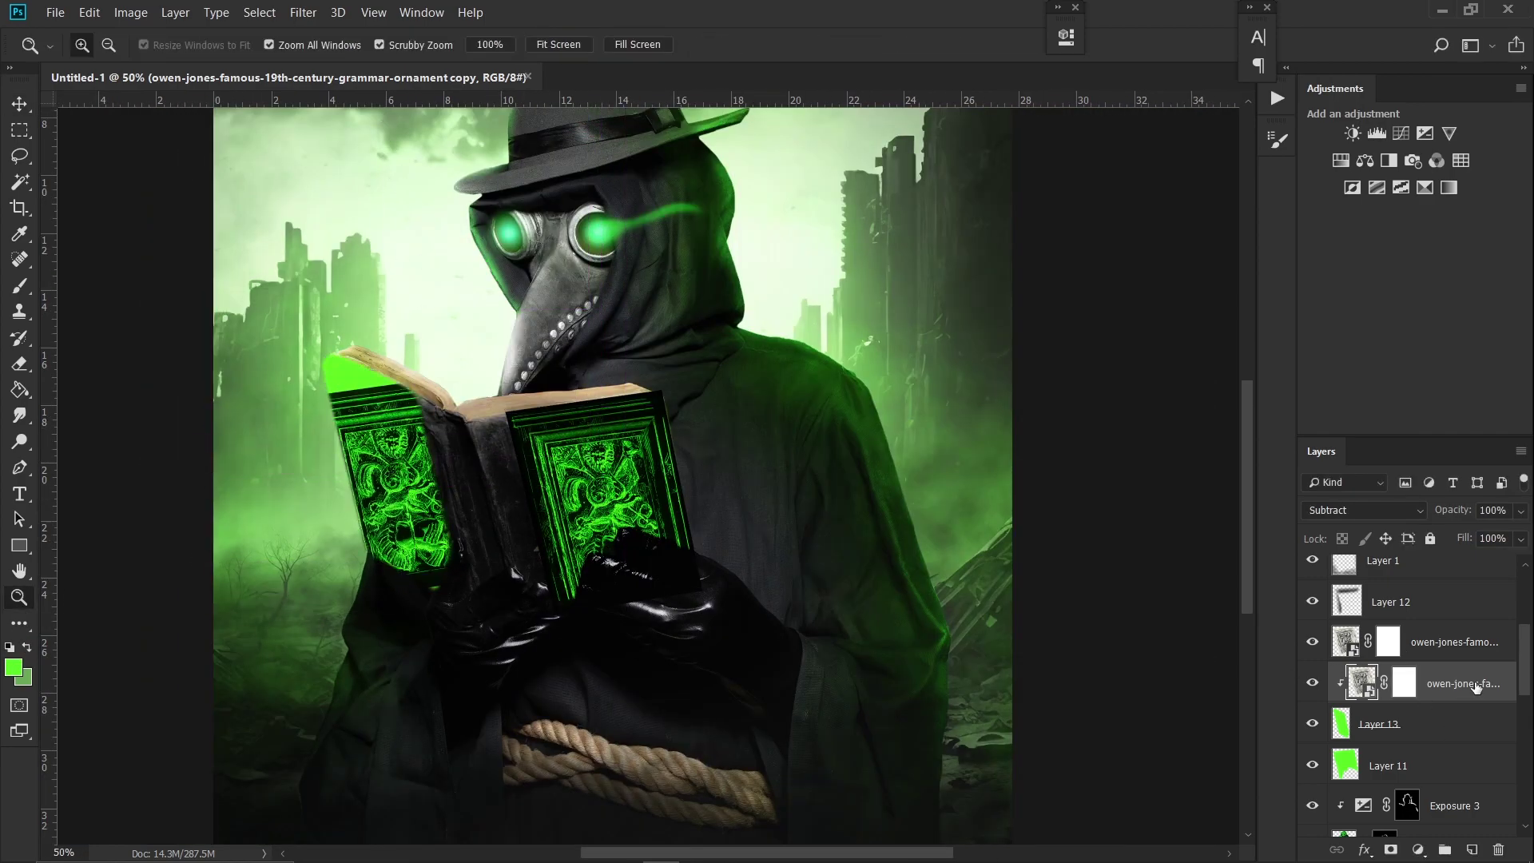
key(ctrl+bracketright)
key(ctrl+t)
drag(333, 361, 323, 330)
key(Return)
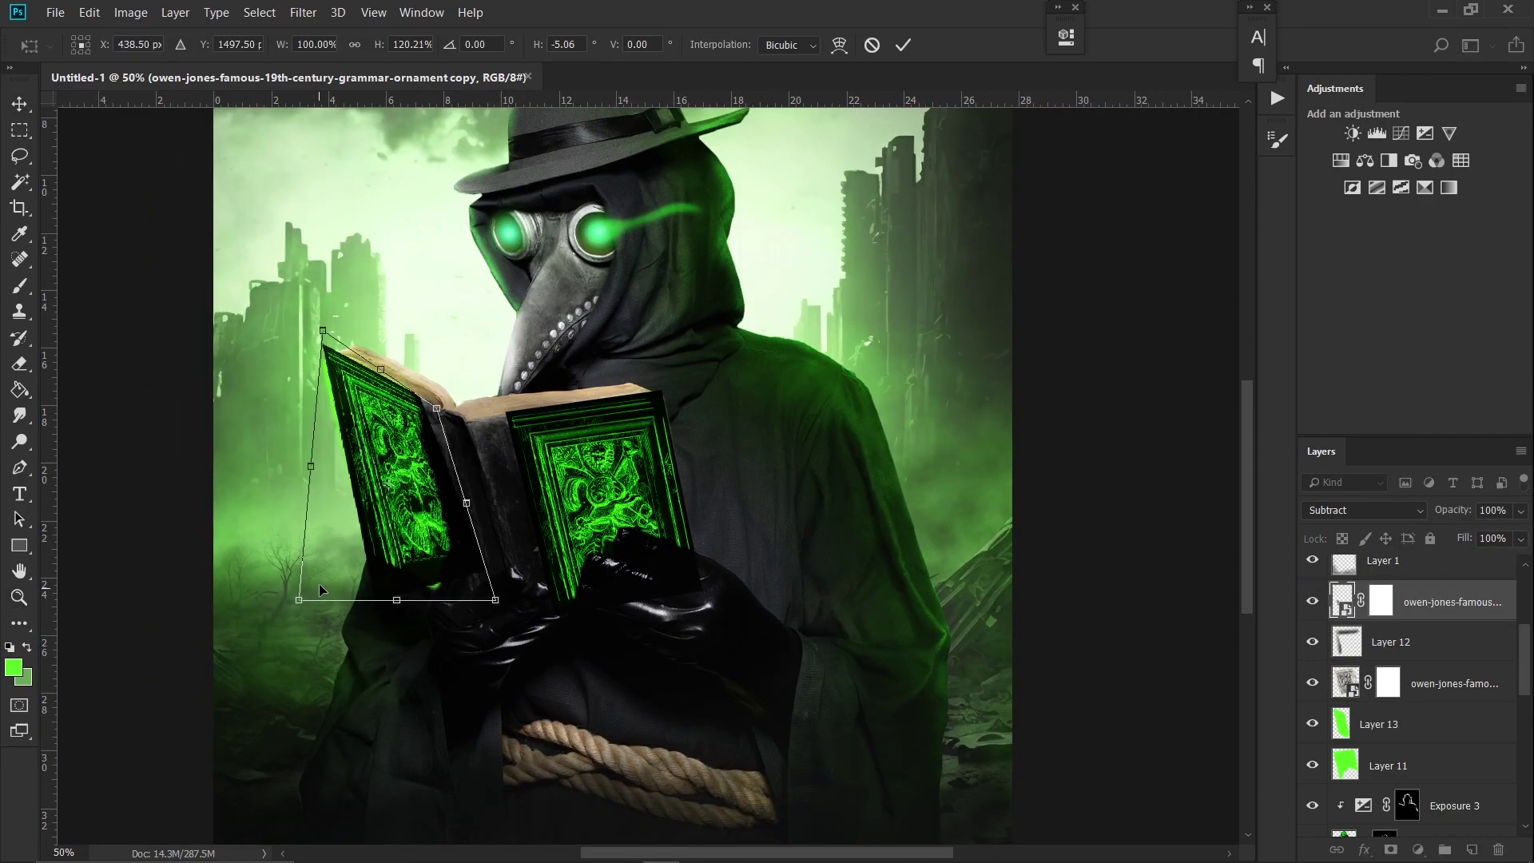
key(ctrl+t)
right_click(402, 603)
click(472, 582)
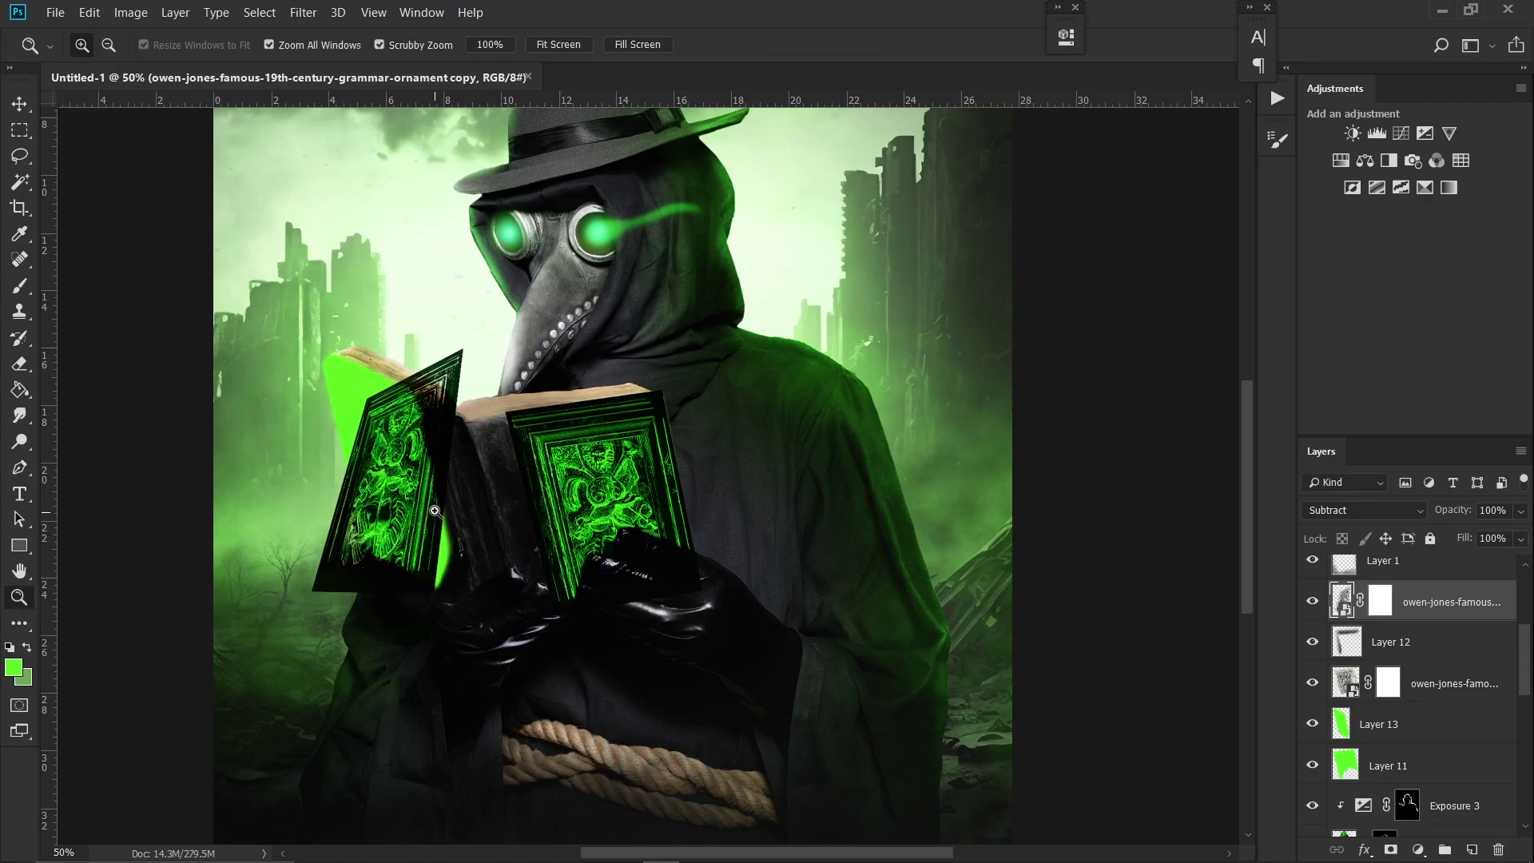
Step: Place a fresh ornament on the left cover, fitting its corners and rotating it to the slant
click(55, 12)
click(165, 376)
drag(613, 477, 385, 454)
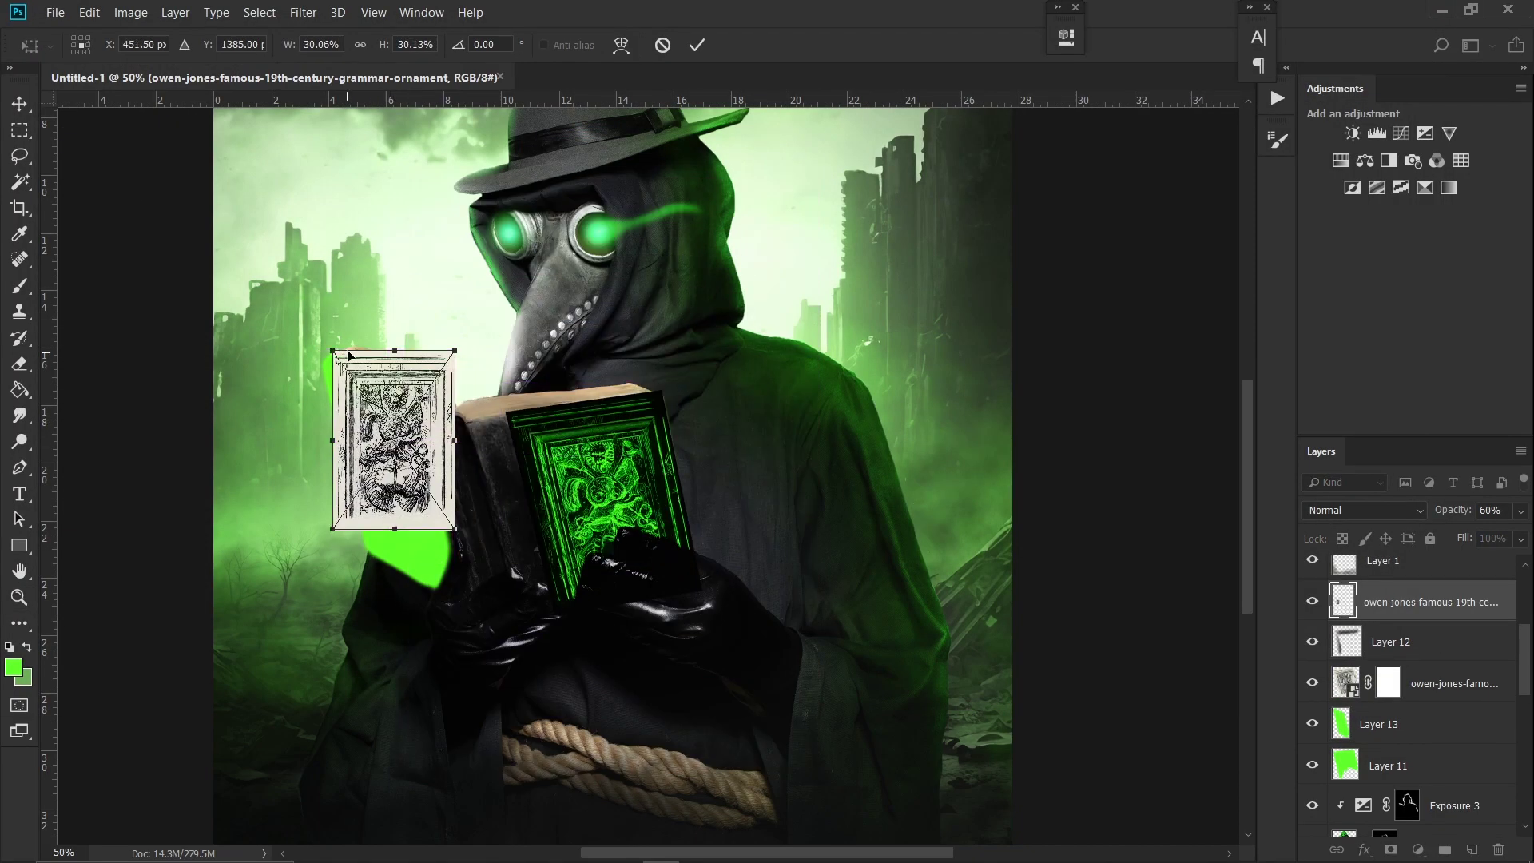
drag(445, 360, 416, 389)
drag(445, 548, 435, 593)
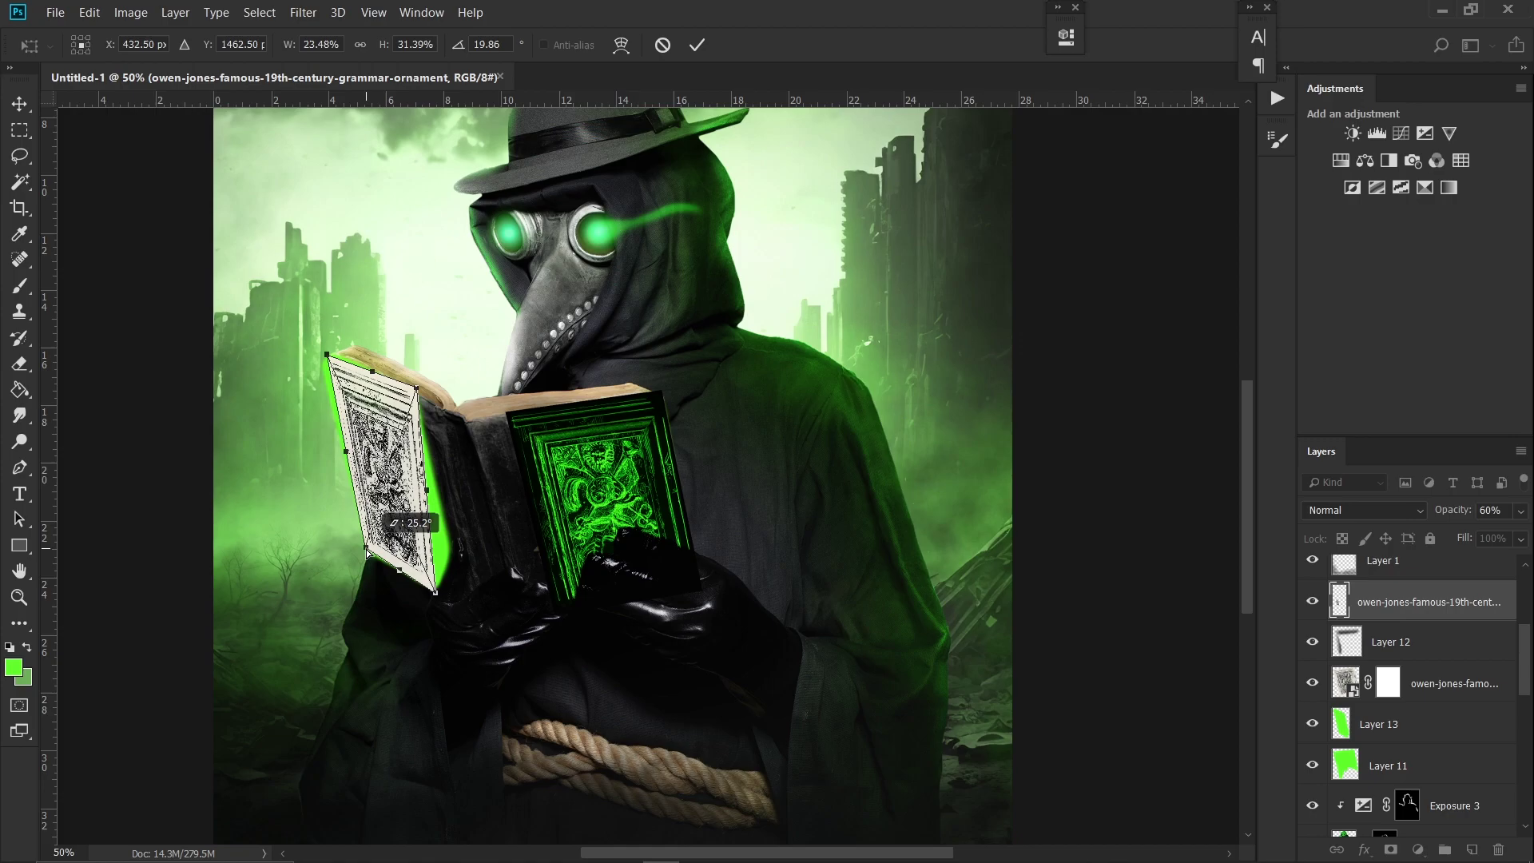
key(Return)
Step: Set the left-cover ornament to Subtract and clip it to Layer 13
click(1365, 510)
click(1333, 402)
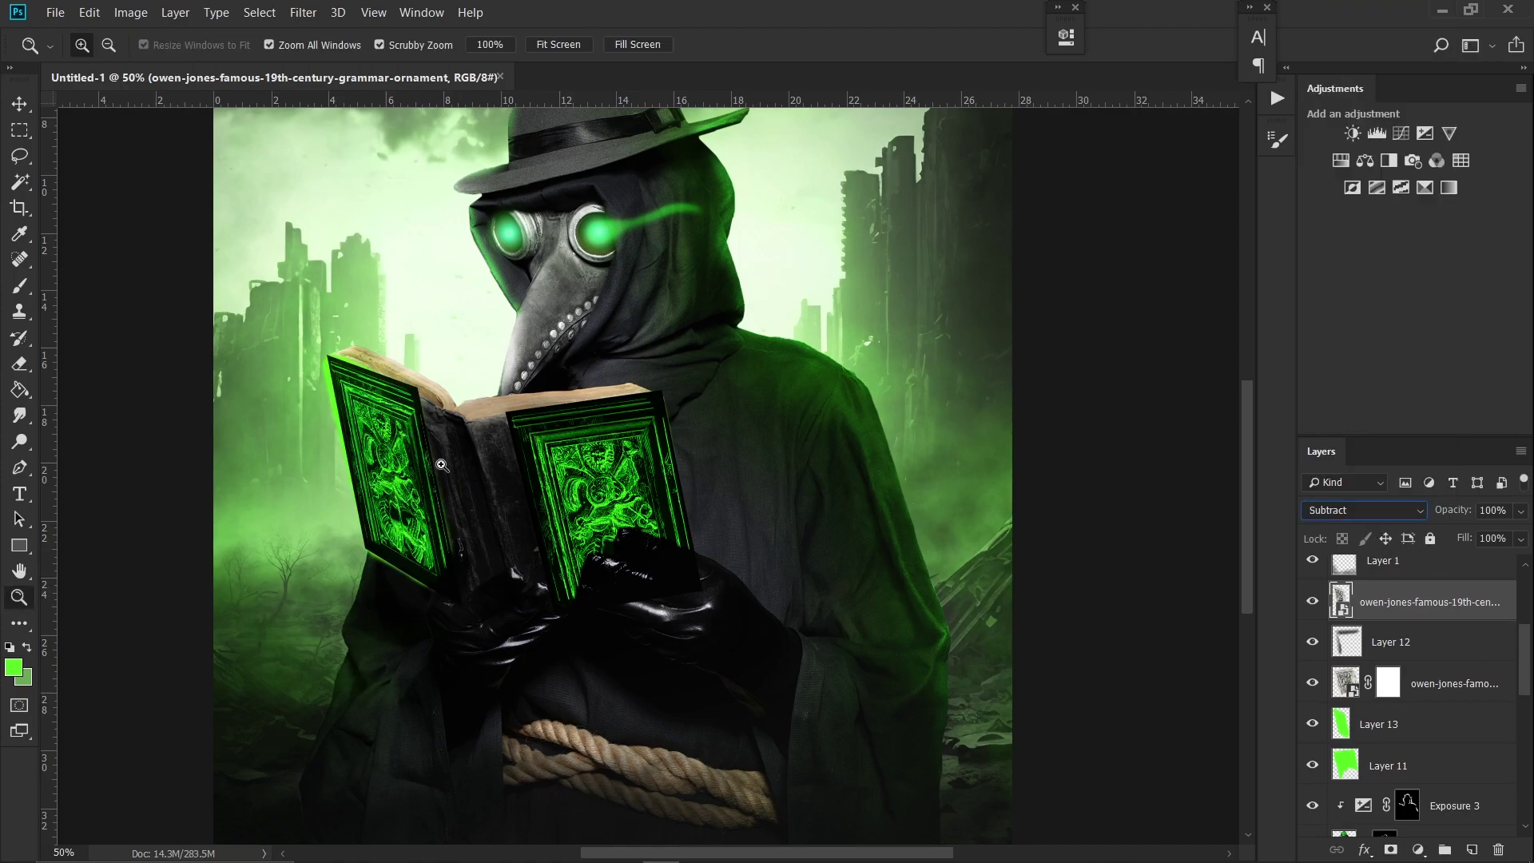
click(391, 490)
drag(1409, 729, 1409, 743)
key(ctrl+alt+g)
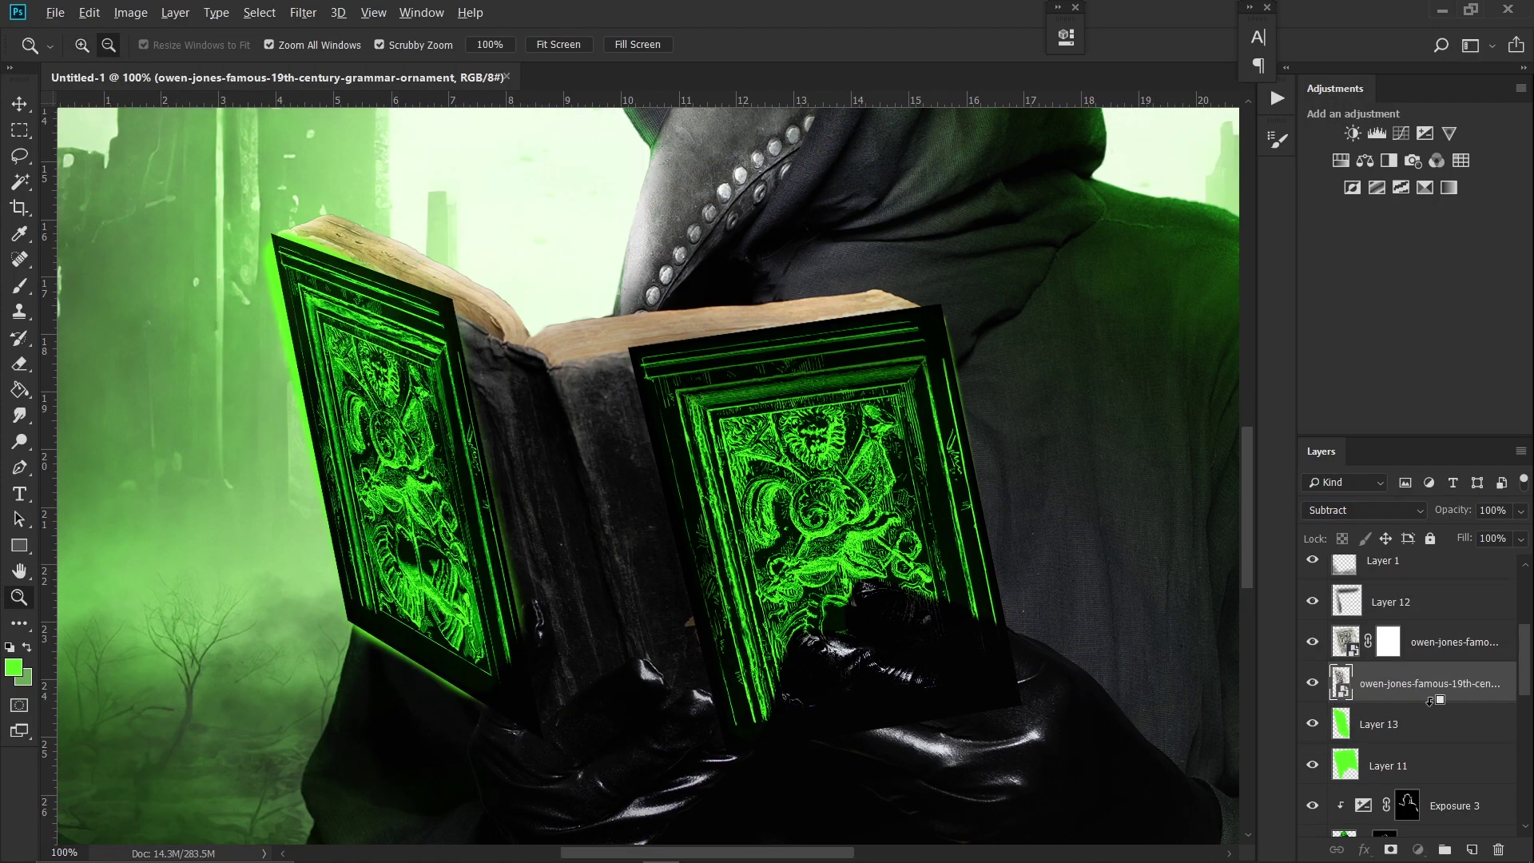
Step: Reorder the two ornament layers and refine the left-cover ornament's transform
key(ctrl+t)
key(Return)
drag(1438, 641, 1439, 743)
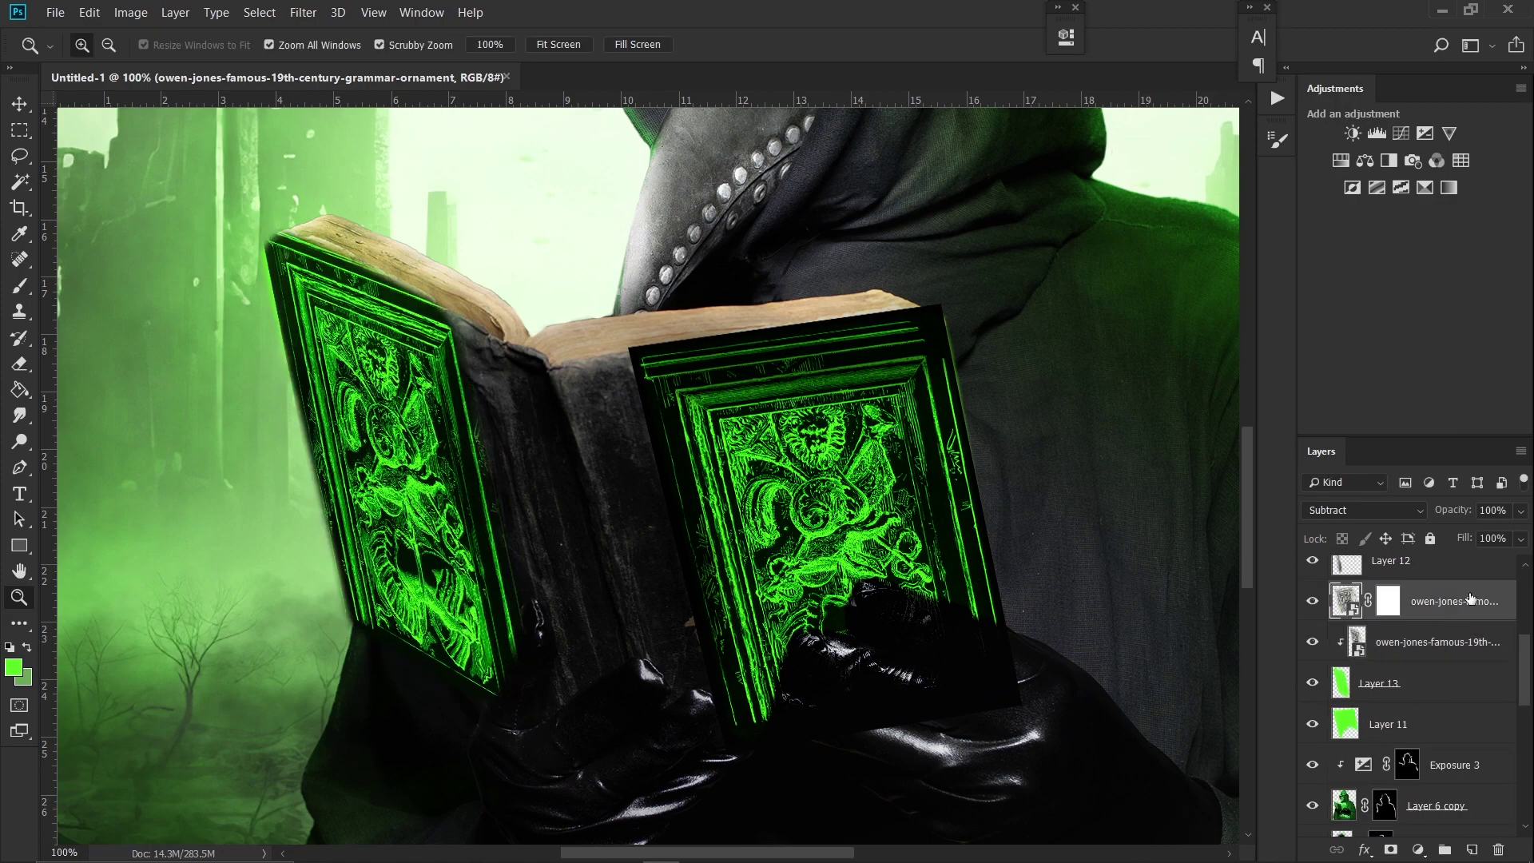
key(ctrl+t)
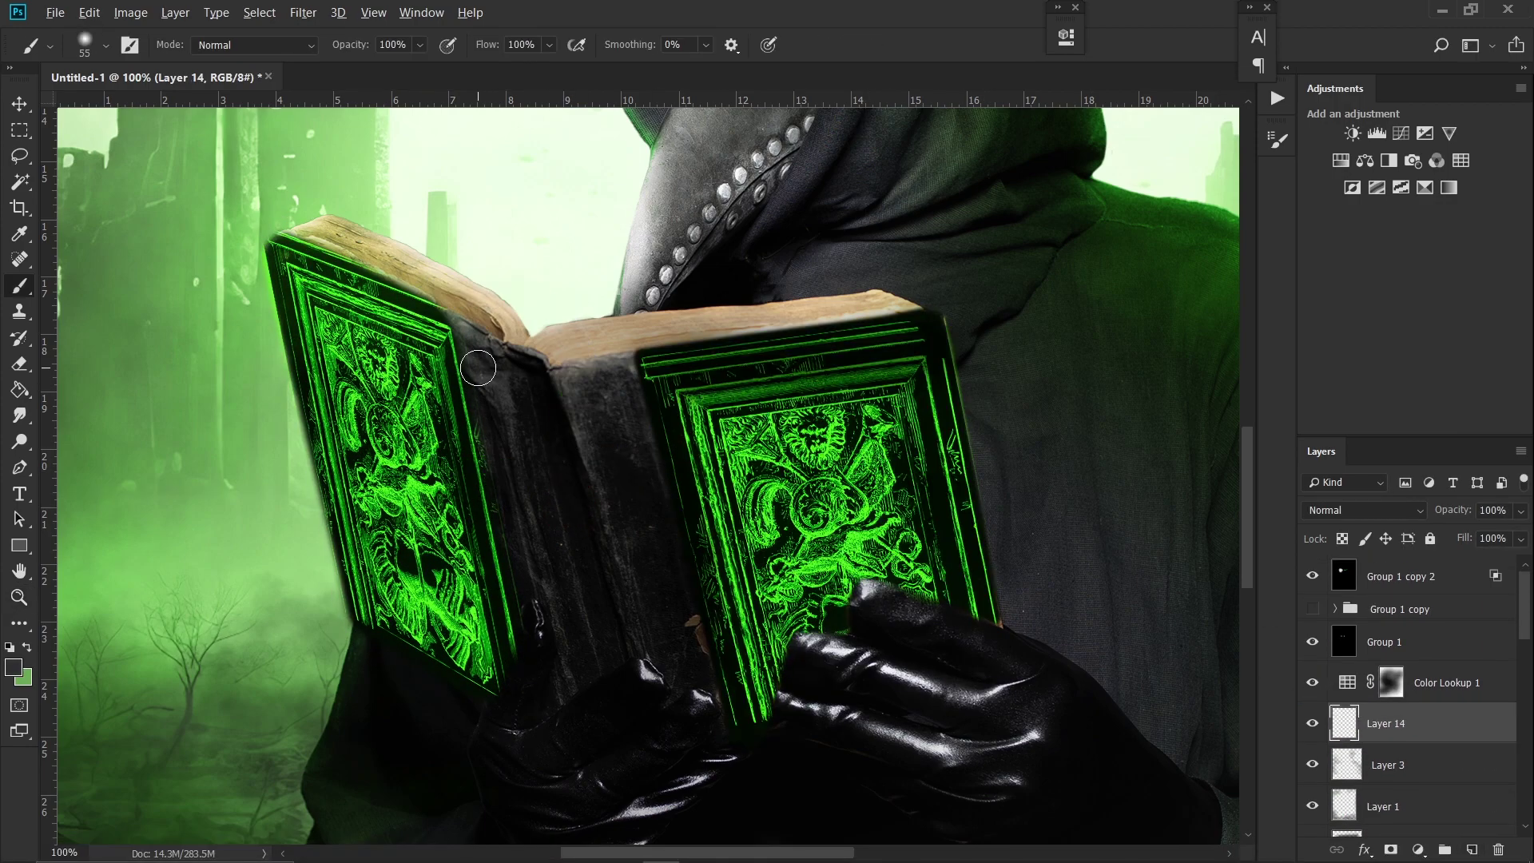
right_click(478, 368)
key(z)
key(ctrl+minus)
key(ctrl+minus)
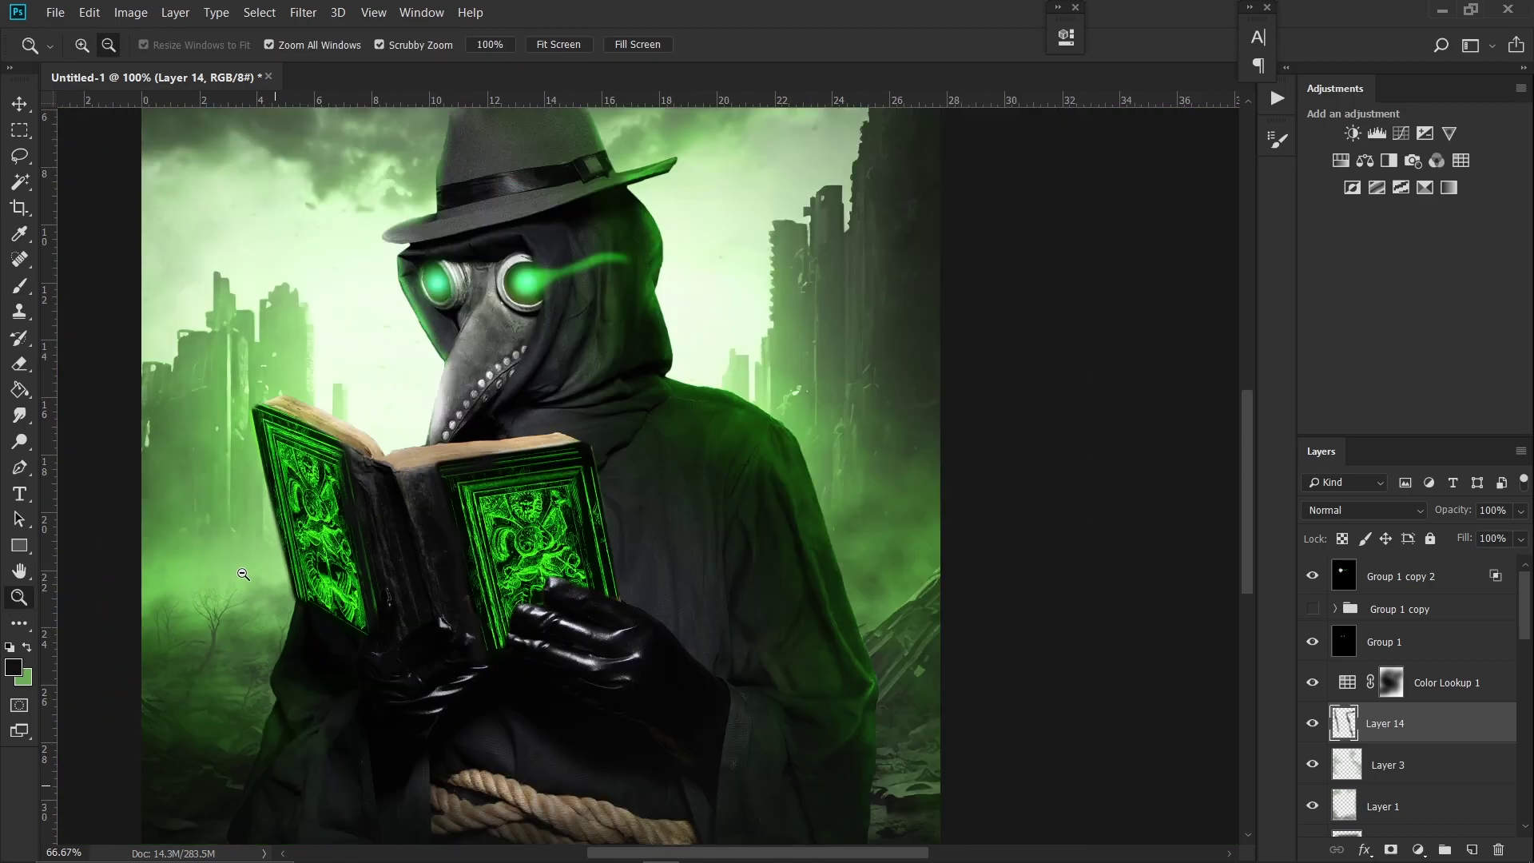
key(ctrl+minus)
Step: Add a Gradient Fill layer above Group 1 copy 2 with a dark green first stop
click(1398, 577)
click(1419, 849)
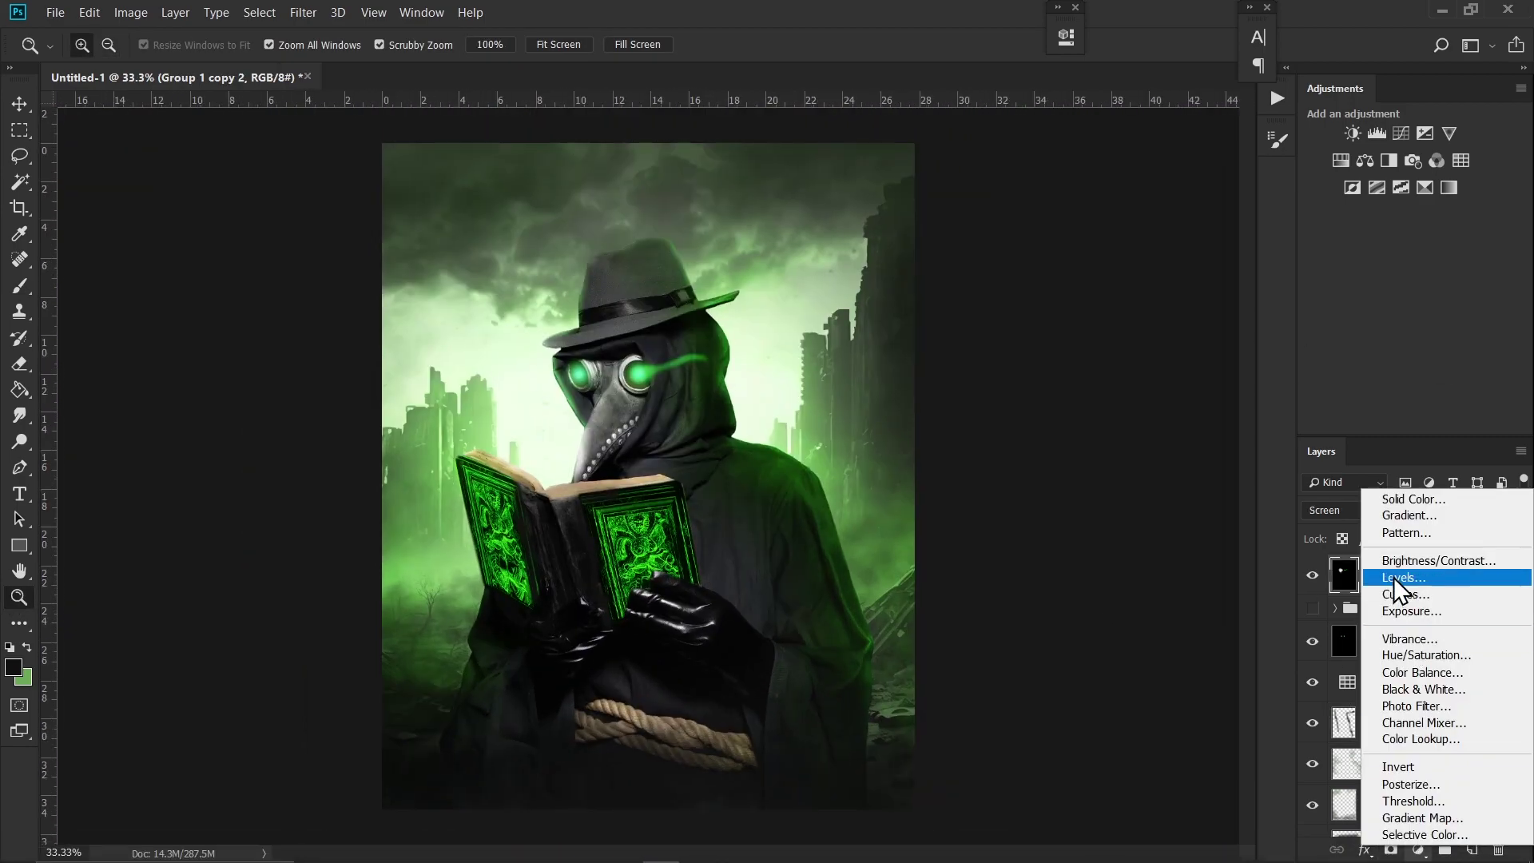
click(1394, 525)
click(989, 553)
double_click(873, 521)
click(1278, 698)
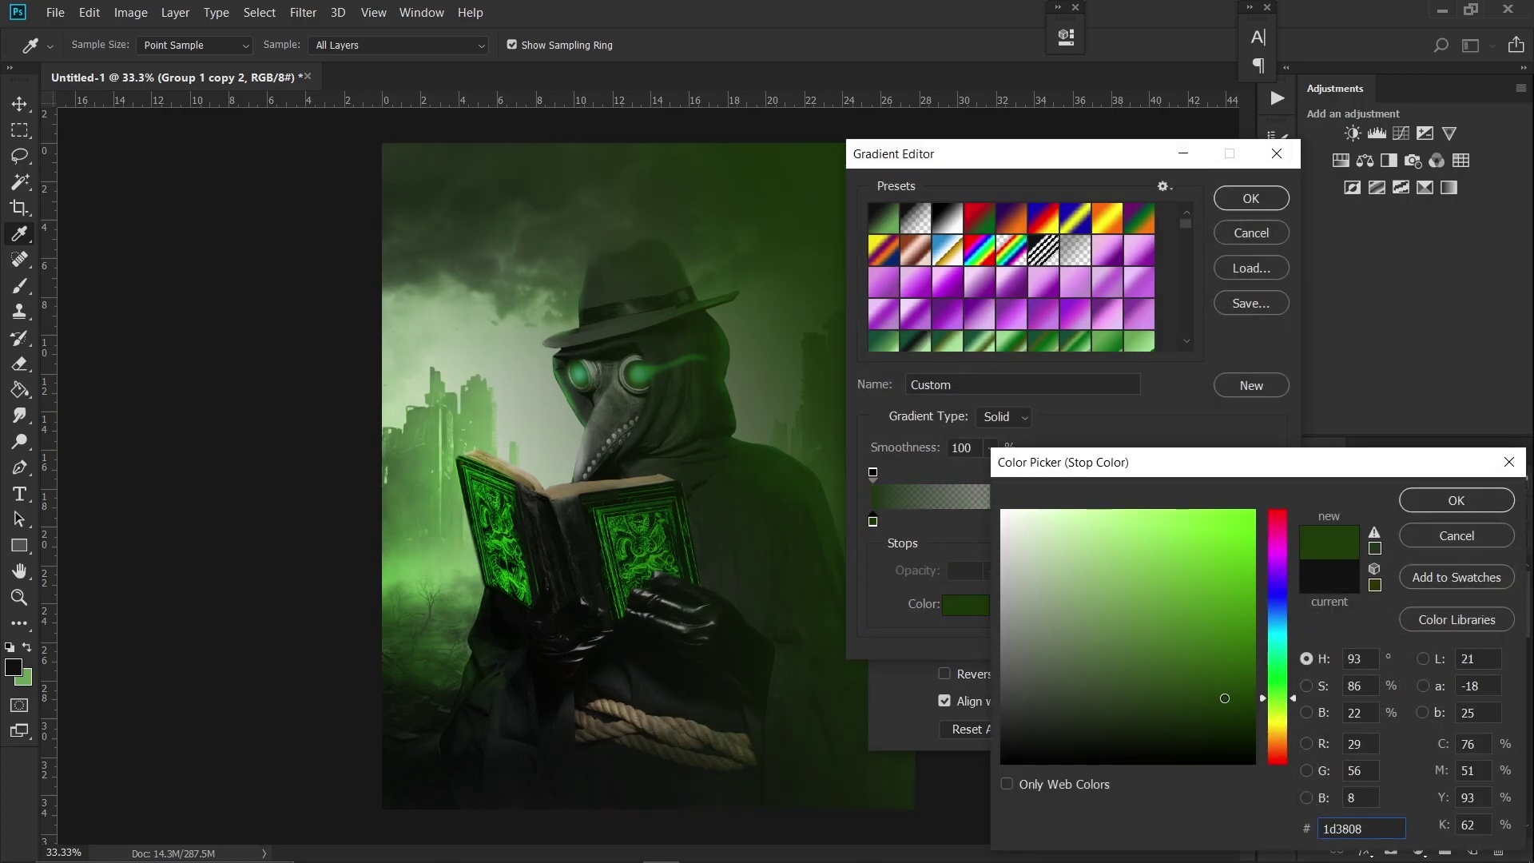
click(1457, 500)
Step: Make the second gradient stop a brighter green
click(965, 605)
click(1172, 526)
click(1223, 568)
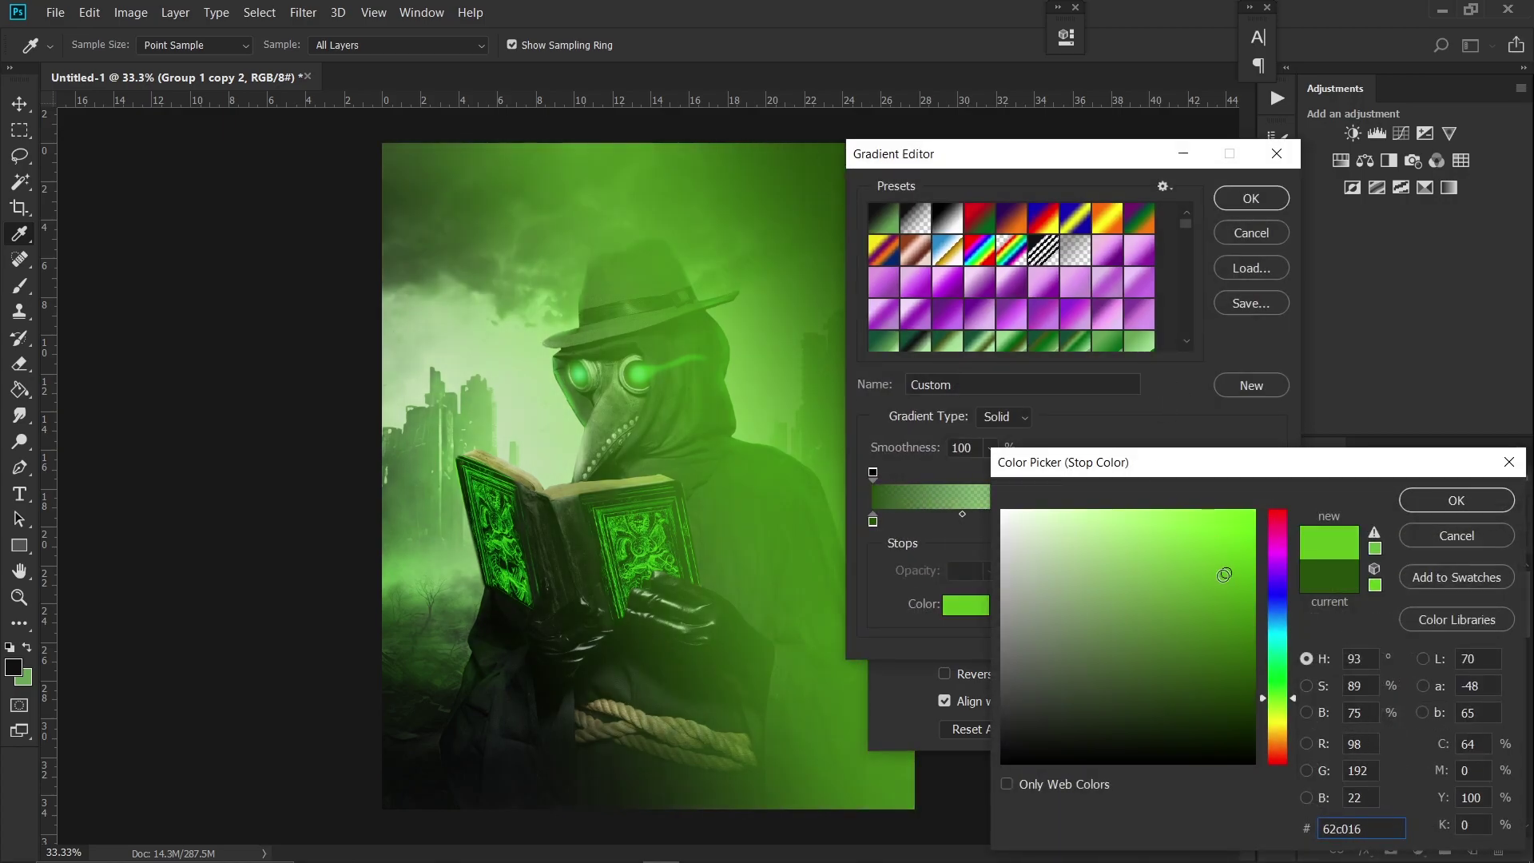
click(1431, 501)
key(Return)
Step: Set the gradient scale to 111%, change its angle, and apply the fill
click(990, 646)
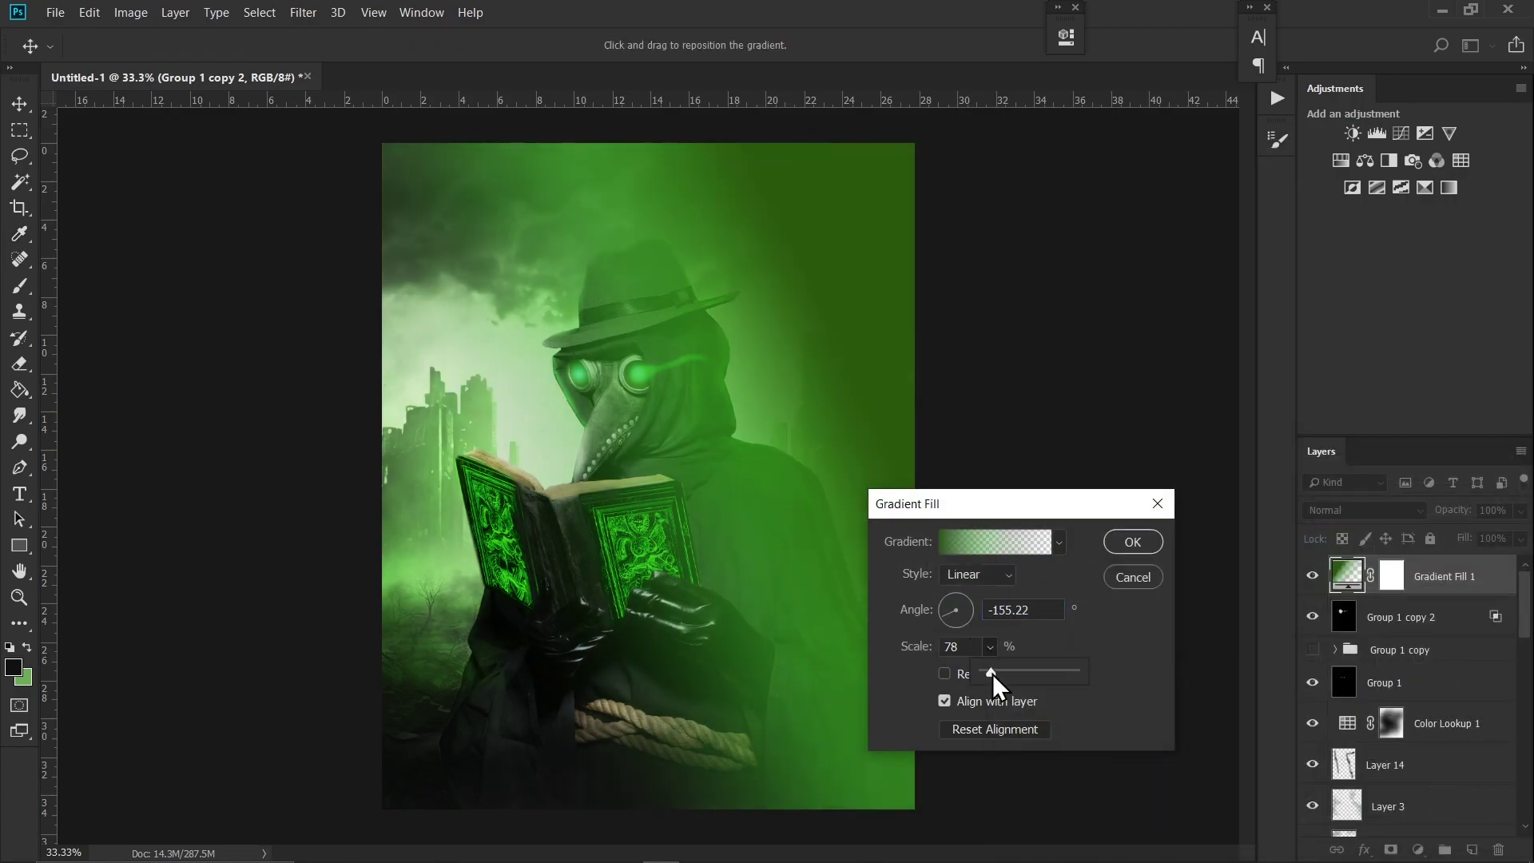
drag(992, 674, 1004, 674)
drag(953, 622, 995, 666)
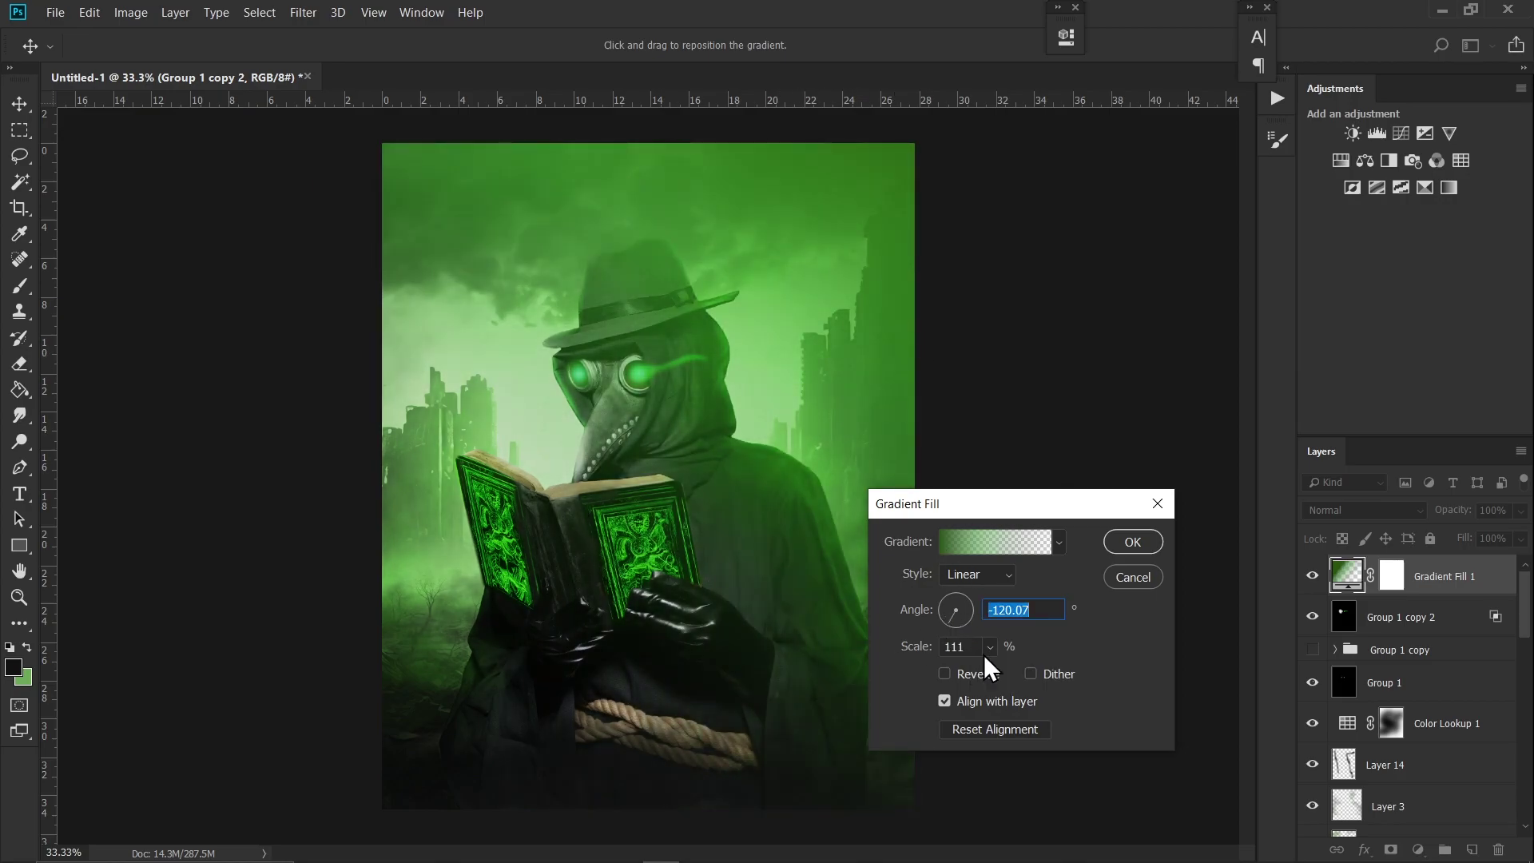
key(Return)
Step: Blend the gradient fill as Soft Light and select its mask with black/white brush colours
key(shift+plus)
key(shift+plus)
key(shift+plus)
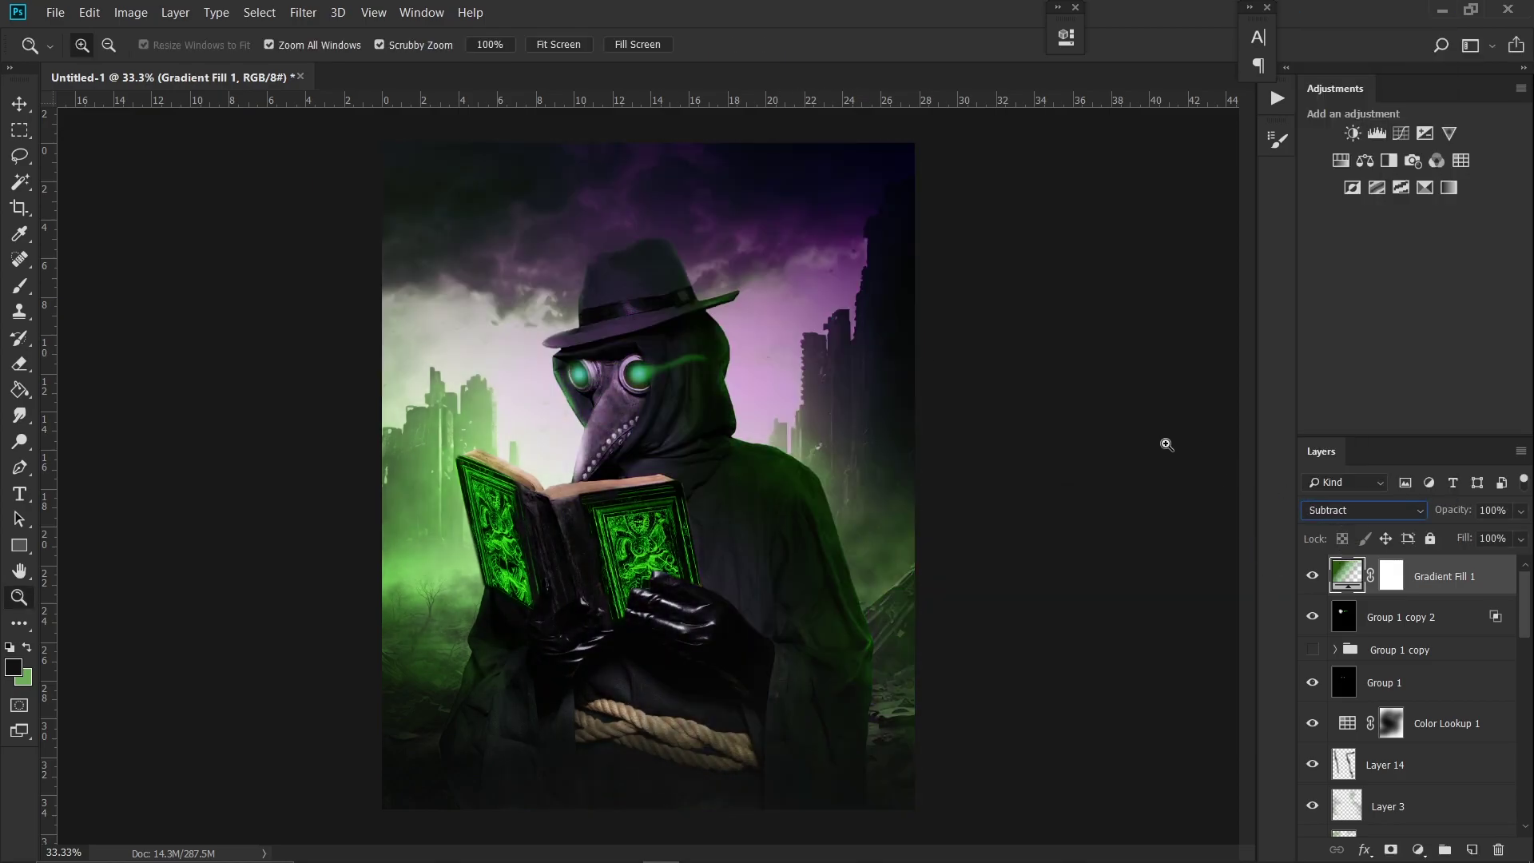
click(1313, 576)
click(1394, 576)
key(b)
key(d)
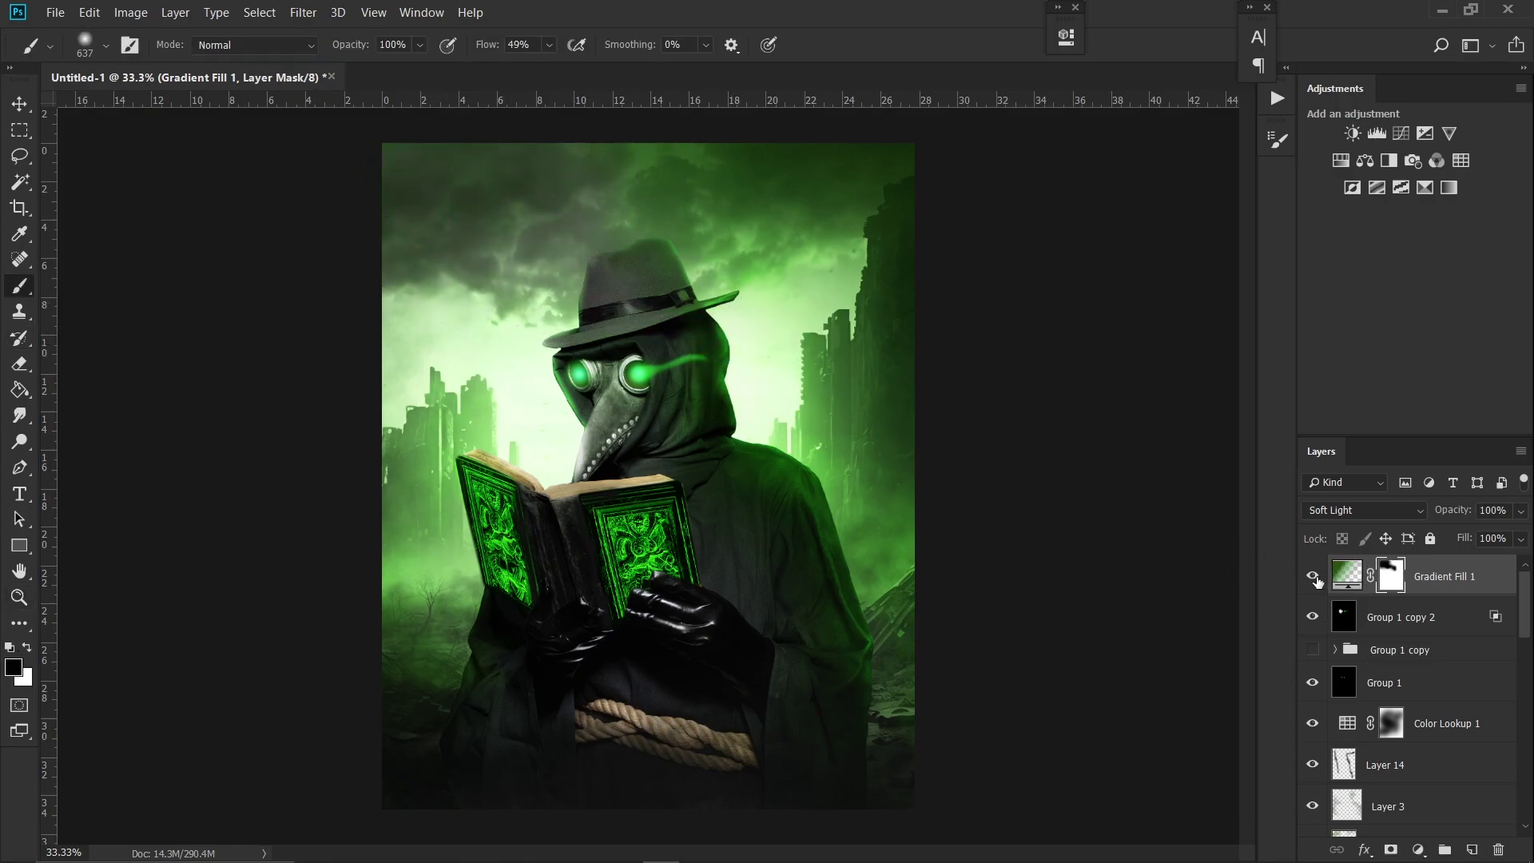
Step: Paint soft light-green glow on new Layer 15 with a large soft brush
click(1347, 575)
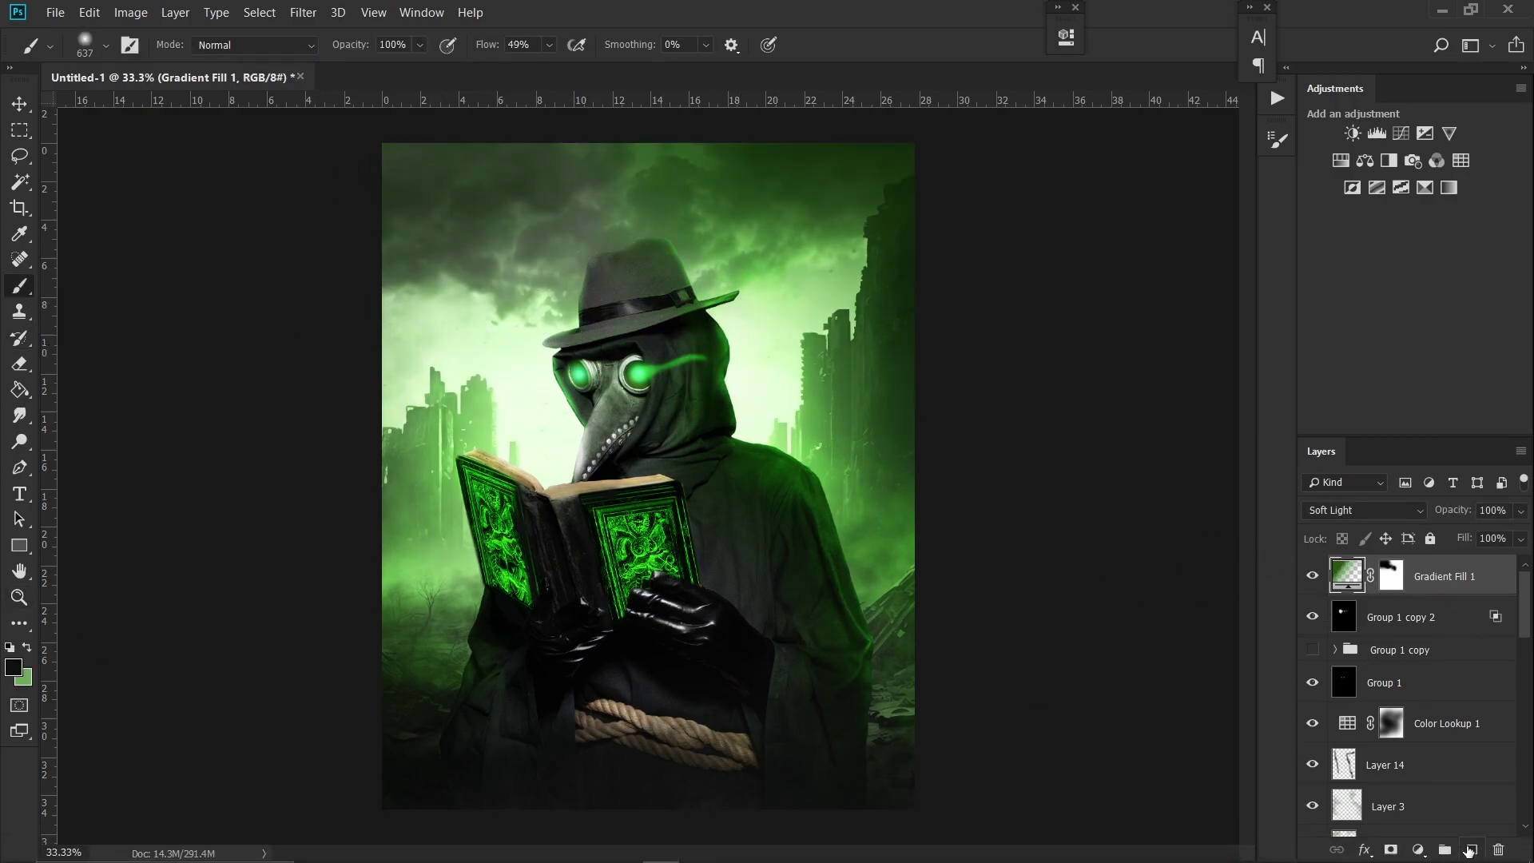
click(1470, 849)
alt+click(789, 406)
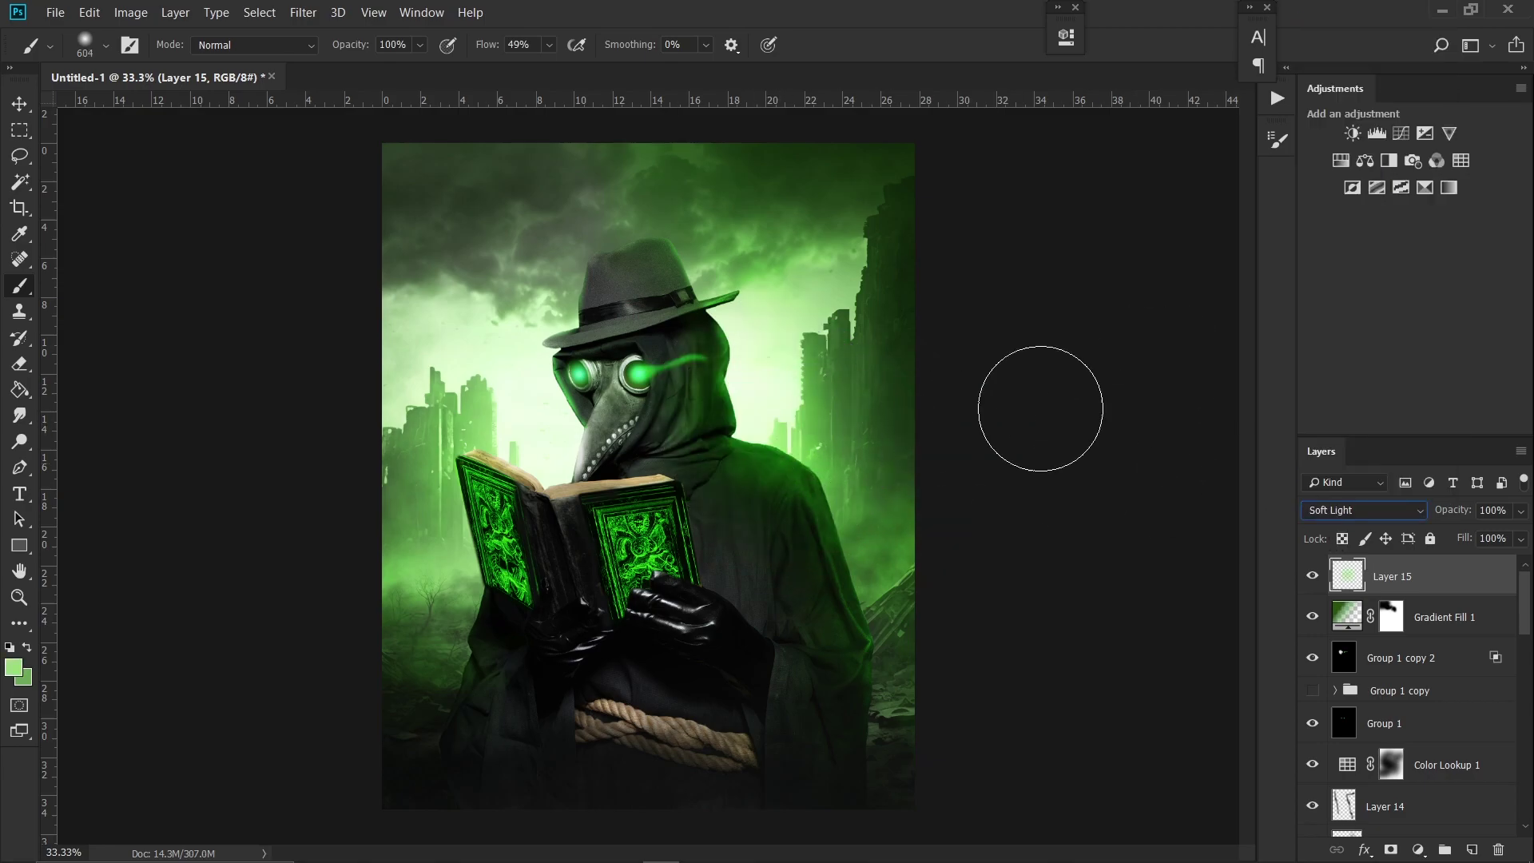
alt+right_click(636, 377)
alt+right_click(626, 525)
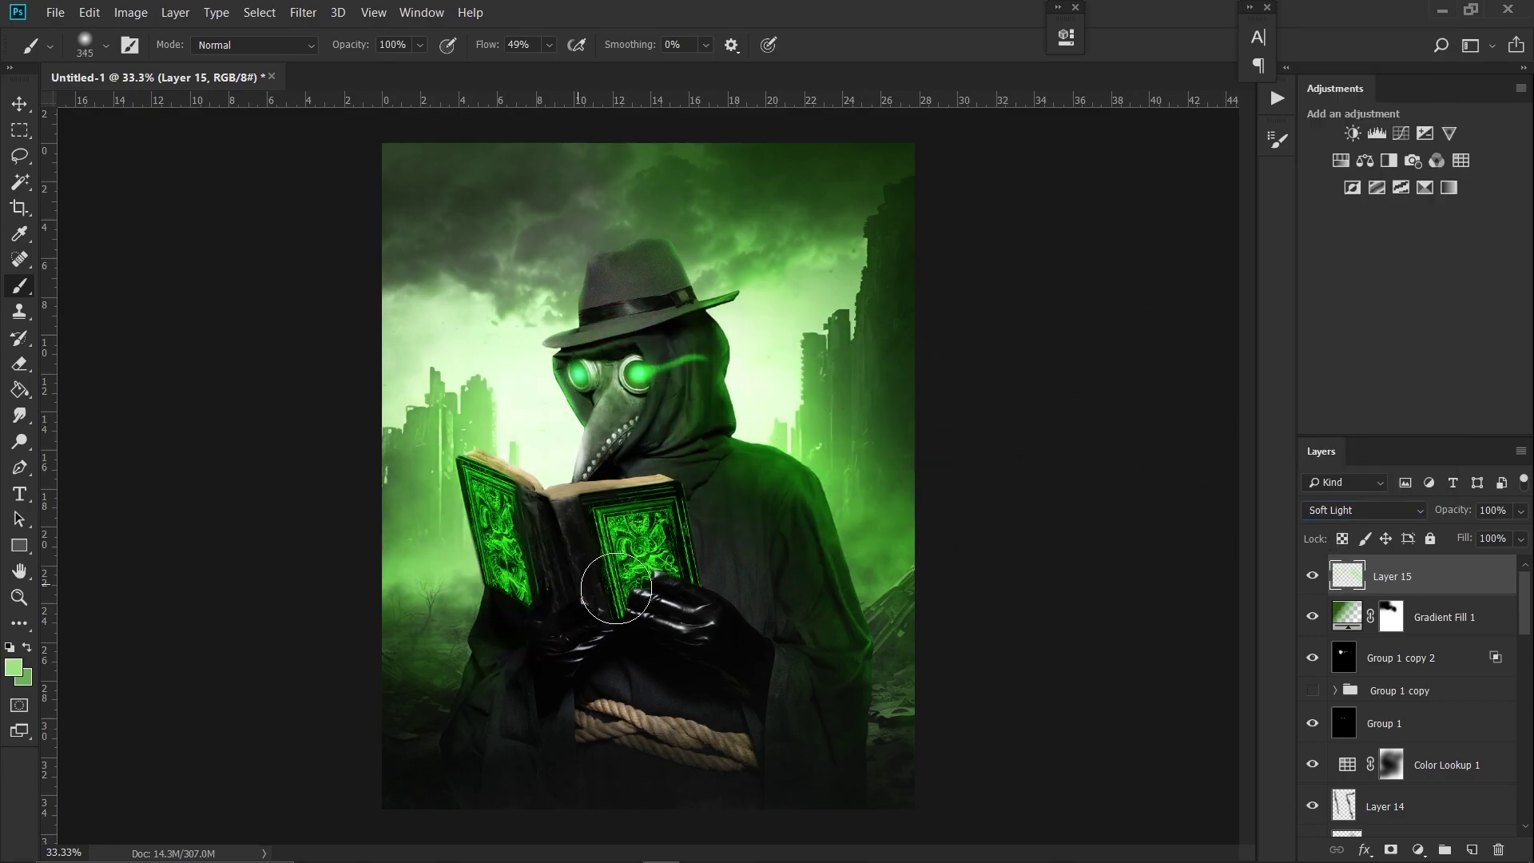
Step: Darken the upper sky corners on a 25% Multiply Layer 16 and group both layers as Group 2
click(1471, 850)
click(1364, 510)
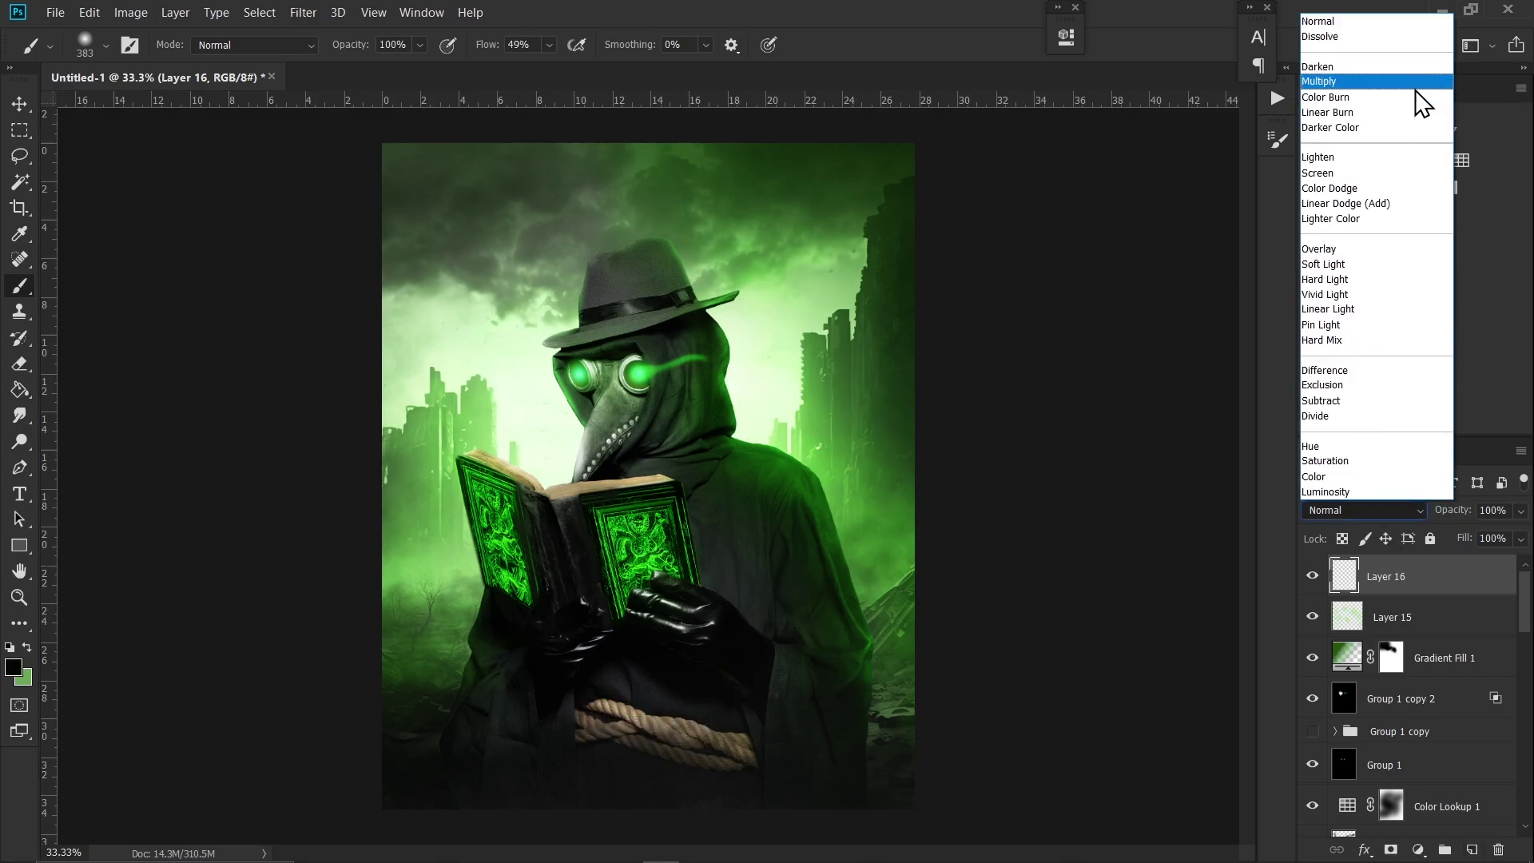
click(1415, 80)
click(1521, 510)
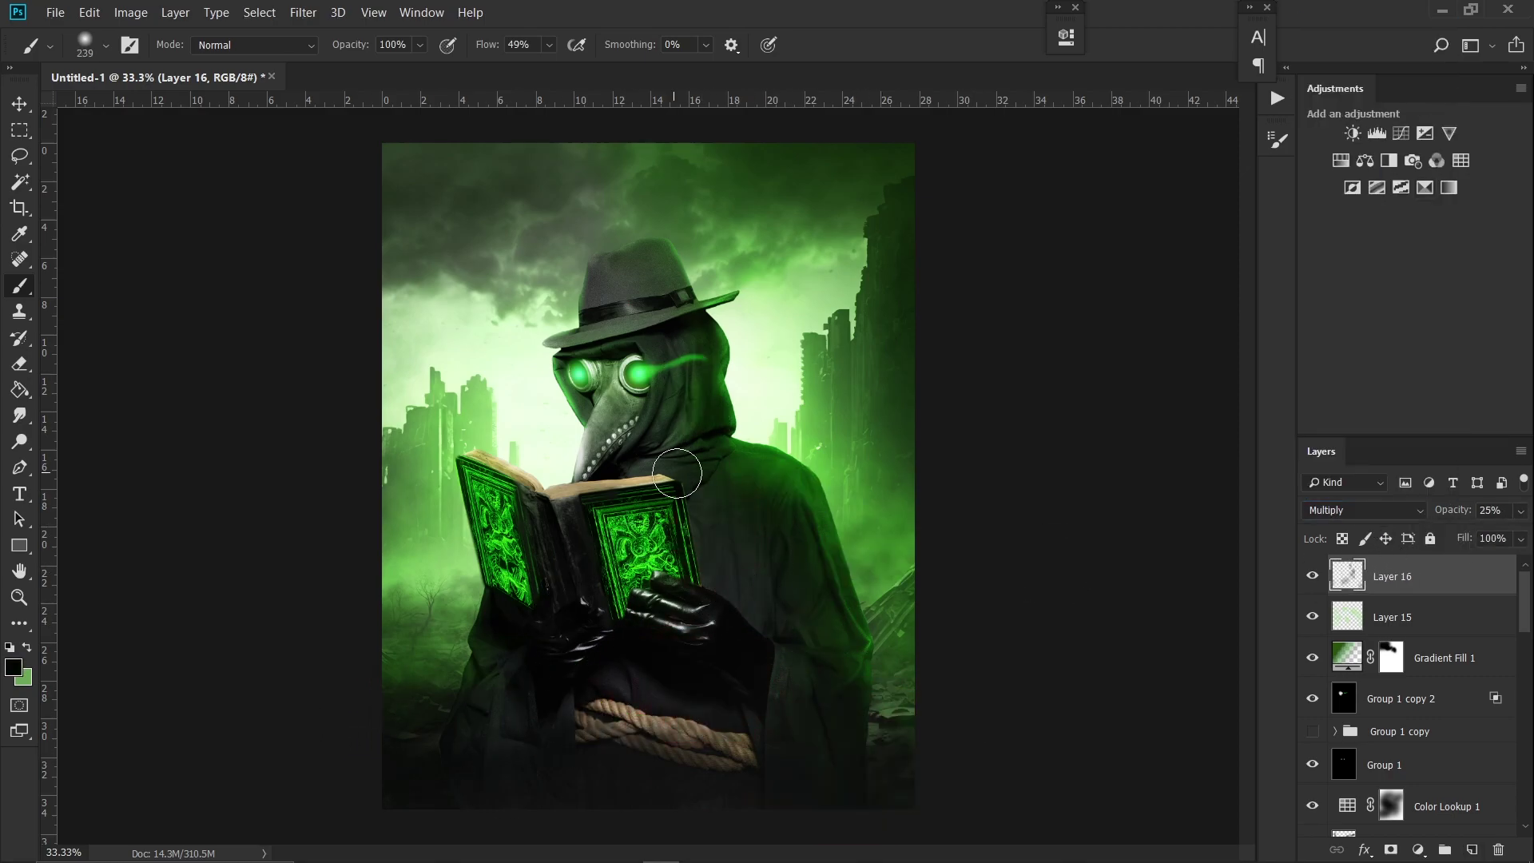
drag(411, 223, 910, 285)
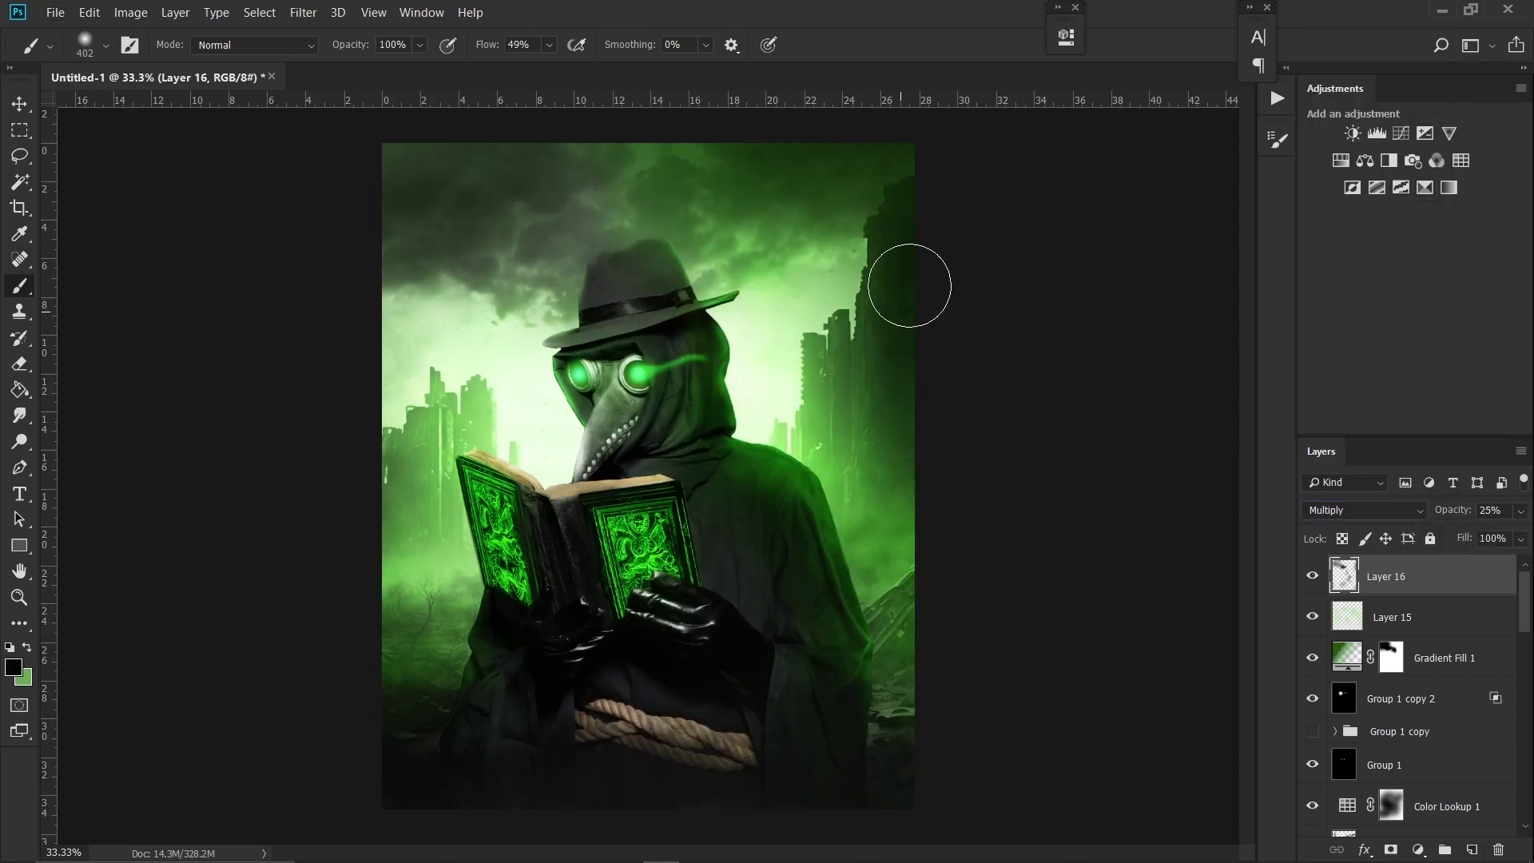
double_click(1333, 581)
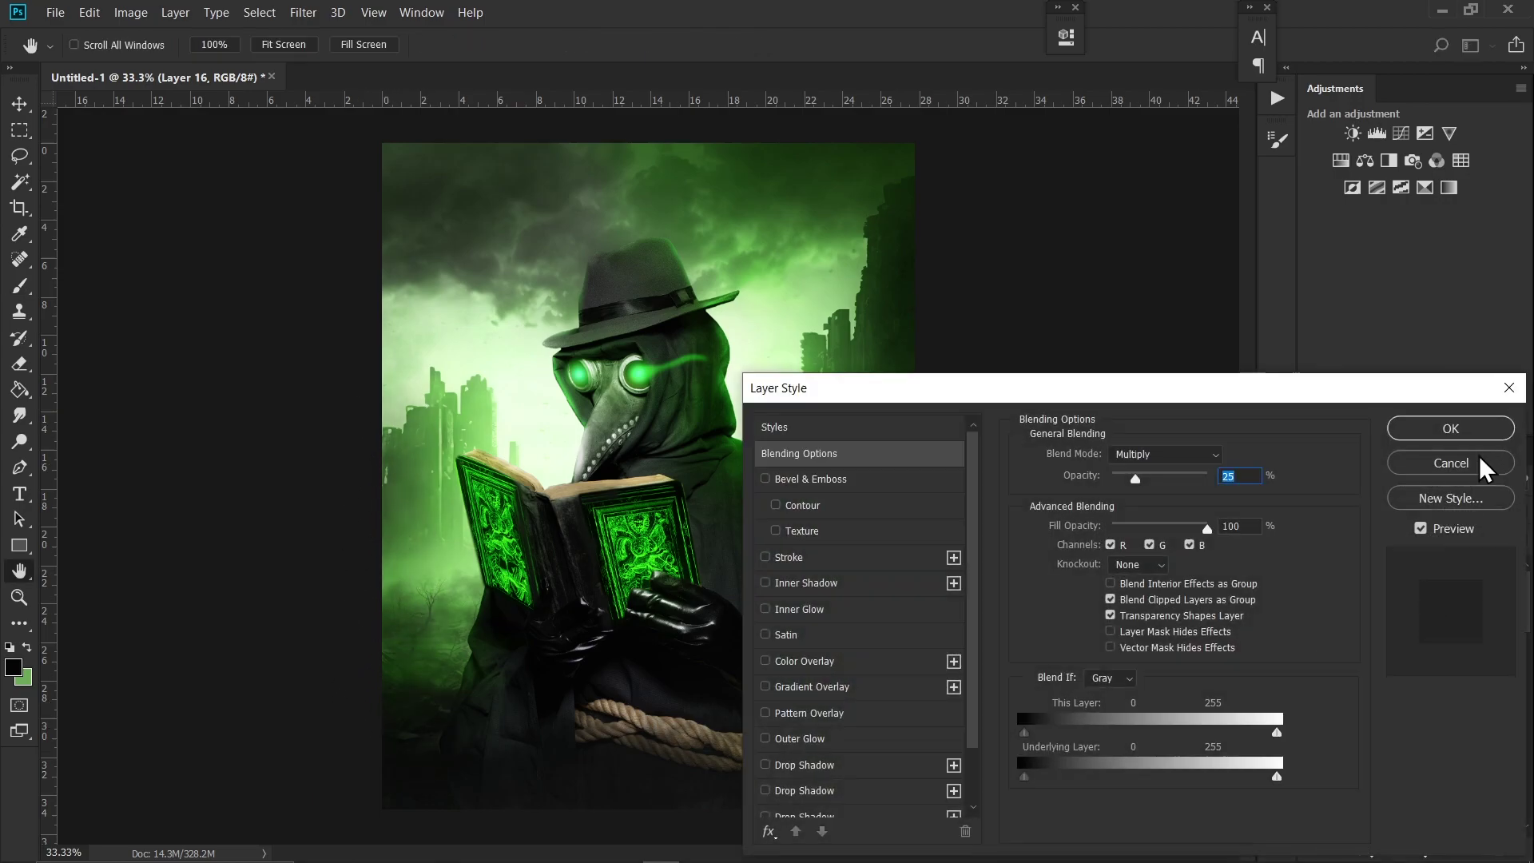
click(1449, 458)
key(ctrl+g)
click(1314, 568)
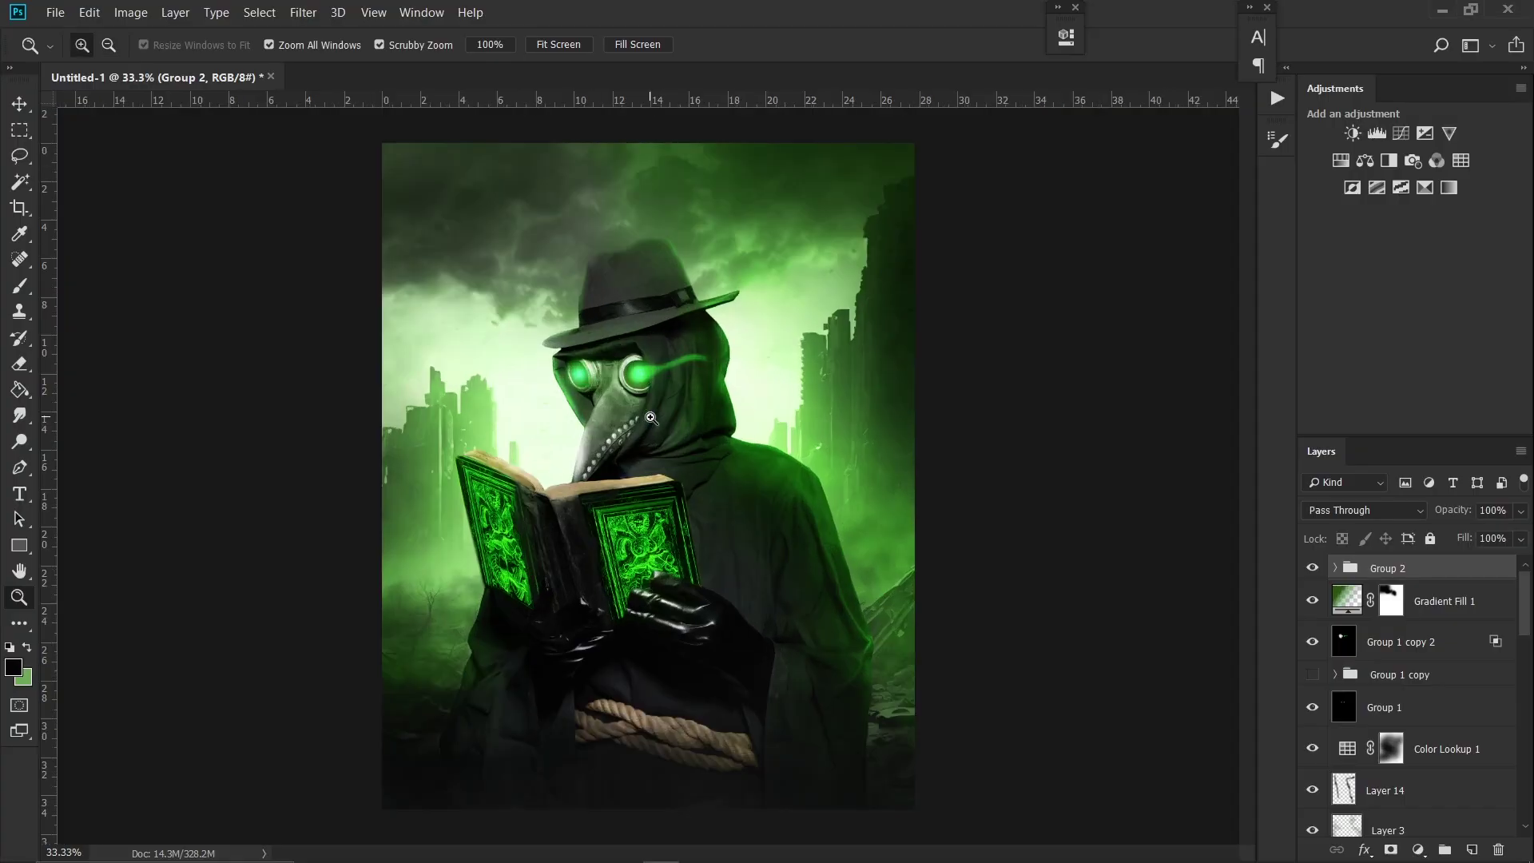
Step: Stamp visible layers into Layer 17 and raise Camera Raw Clarity to +29, Contrast to +28
key(ctrl+shift+alt+e)
click(302, 12)
click(336, 105)
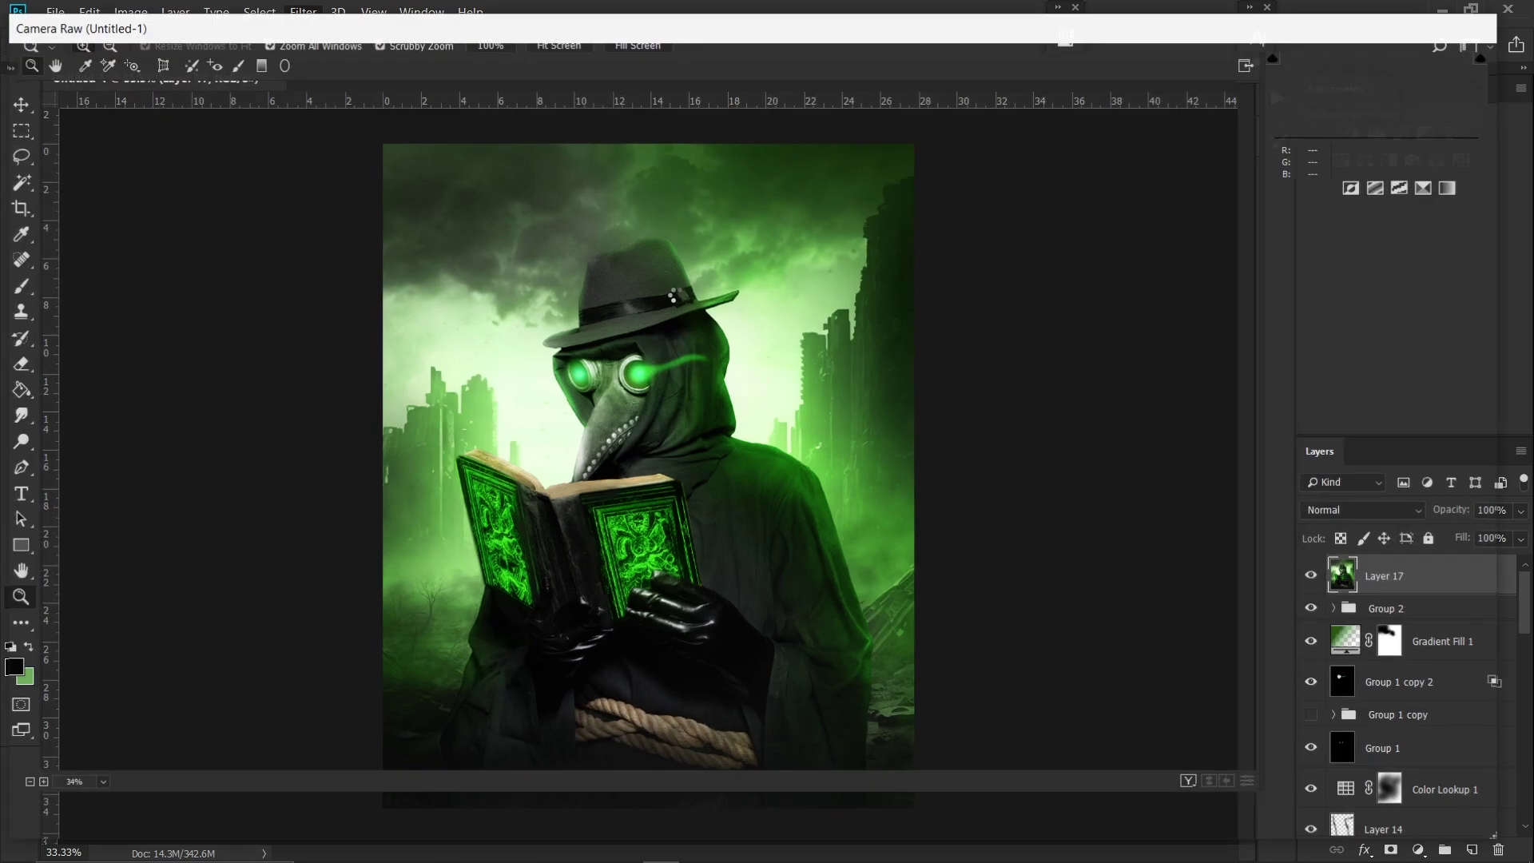
right_click(685, 348)
click(725, 457)
drag(1378, 563, 1406, 563)
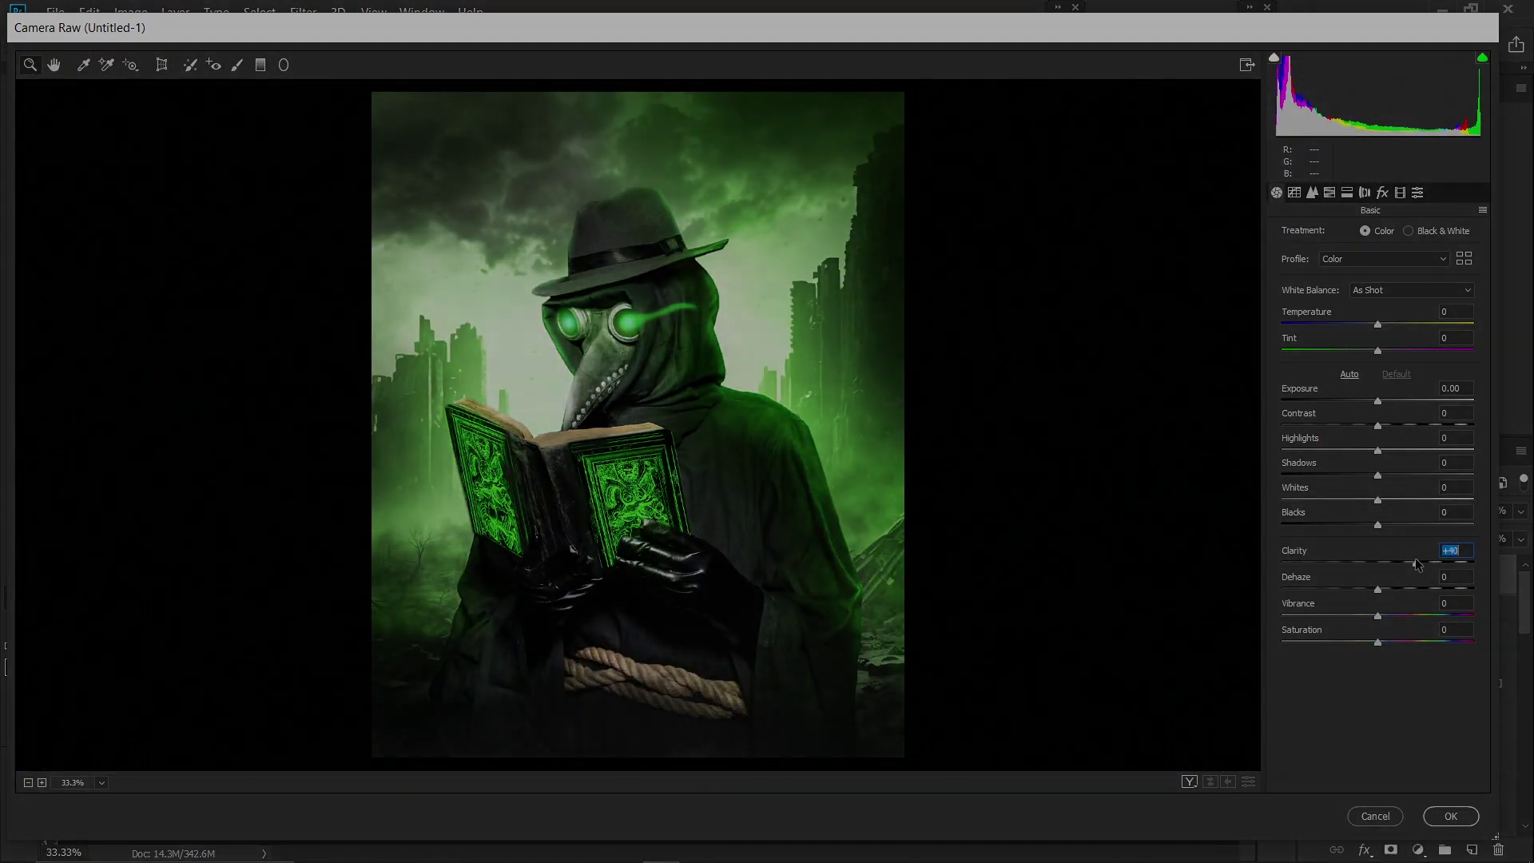
drag(1378, 425, 1405, 423)
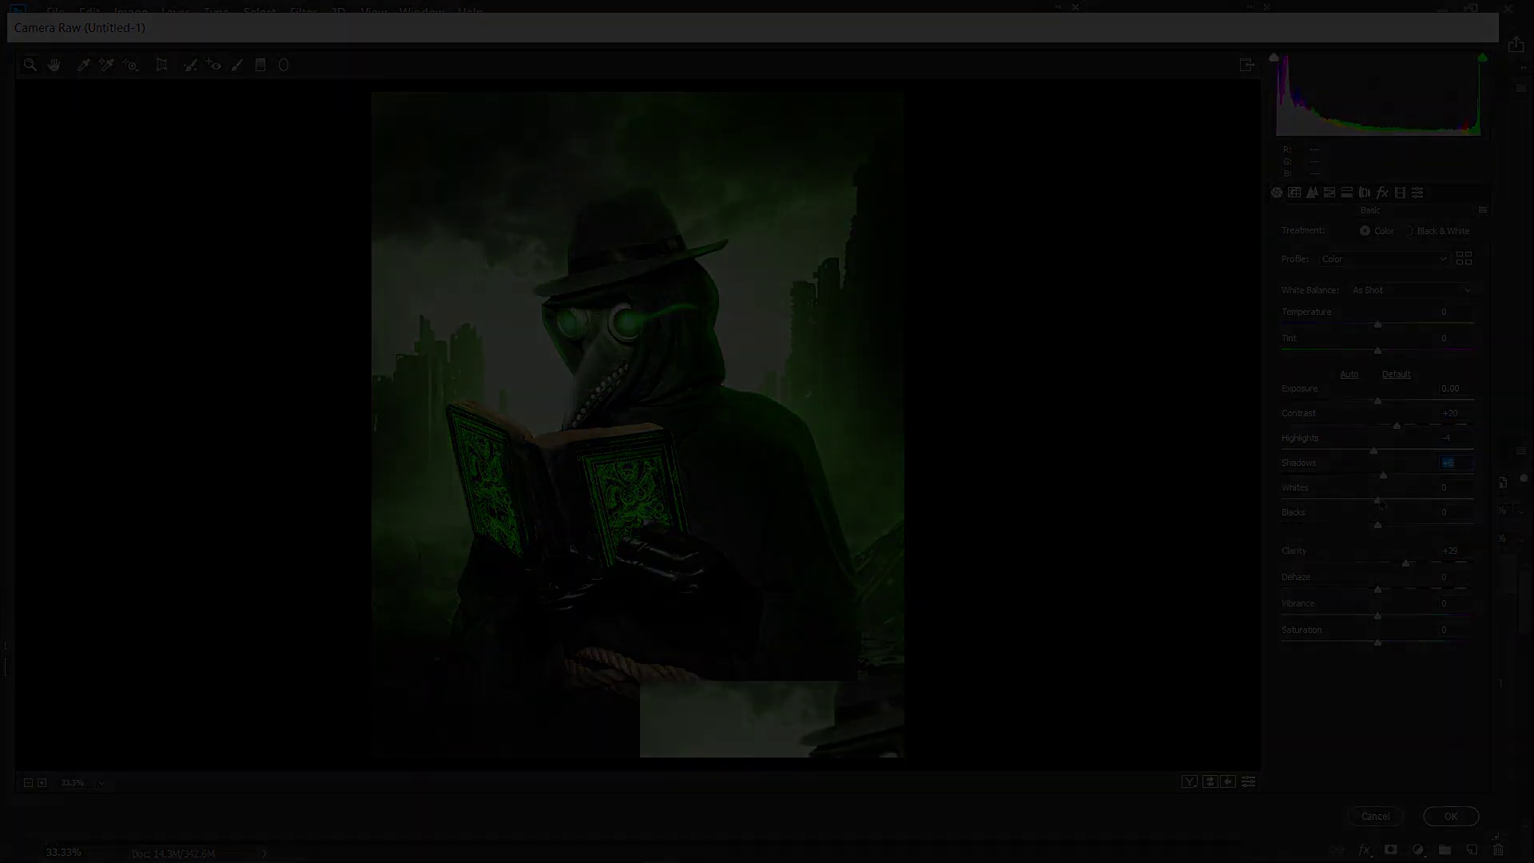